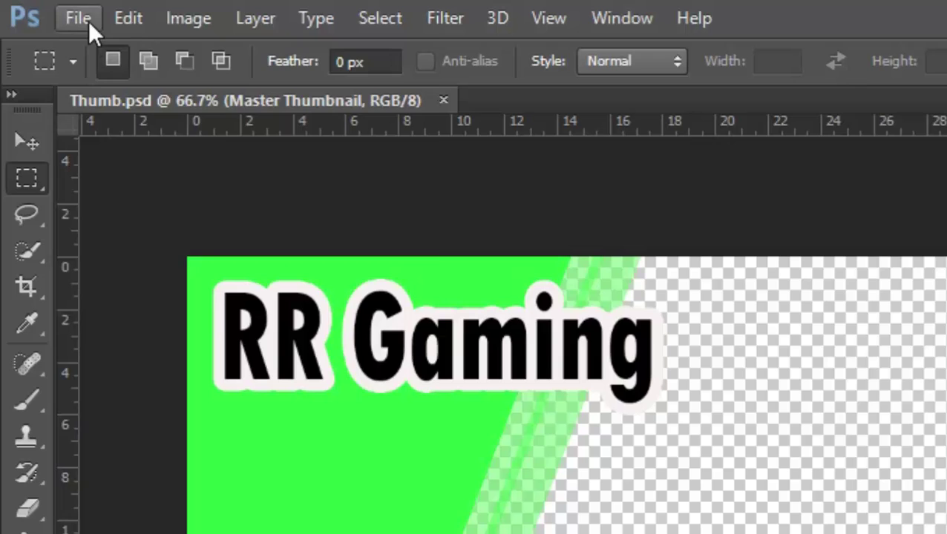
Create a 1280×720 px document named Thumbnail with a transparent background
click(88, 20)
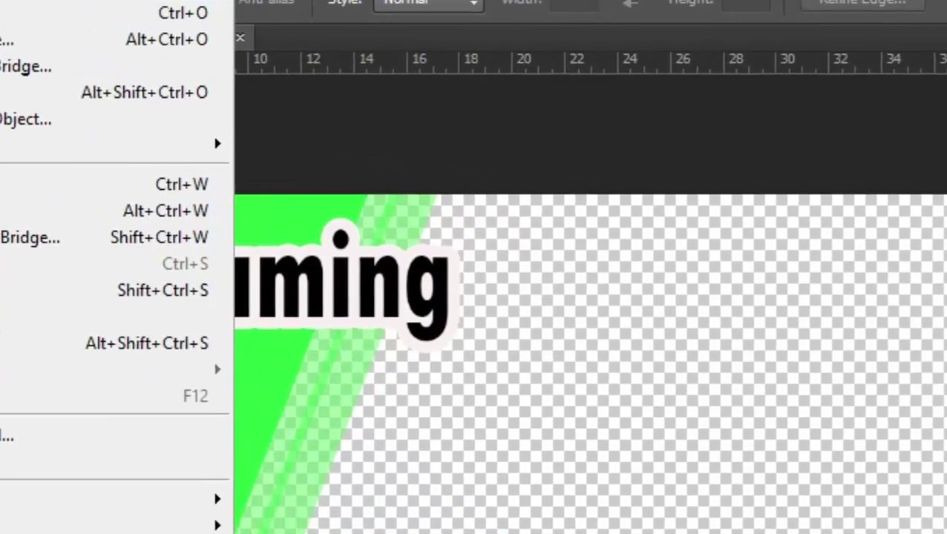
click(105, 48)
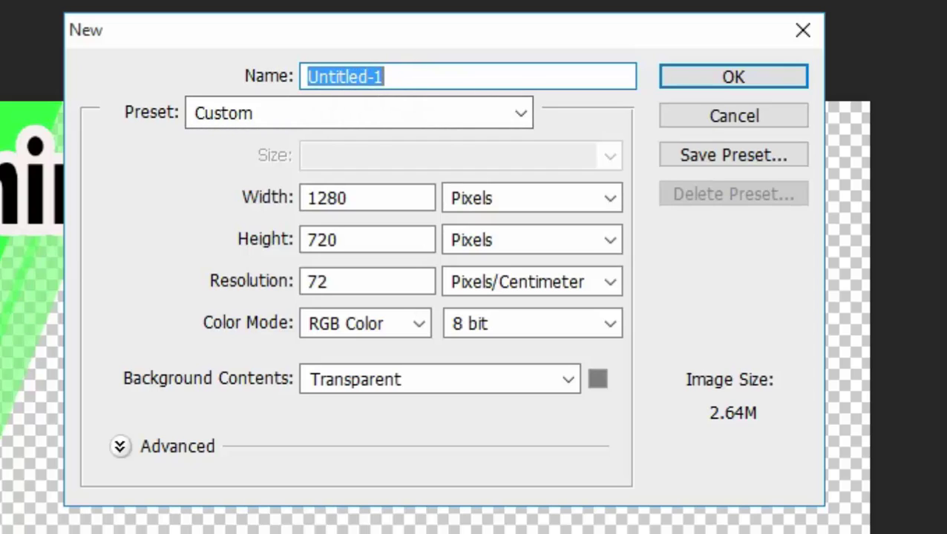
text(T)
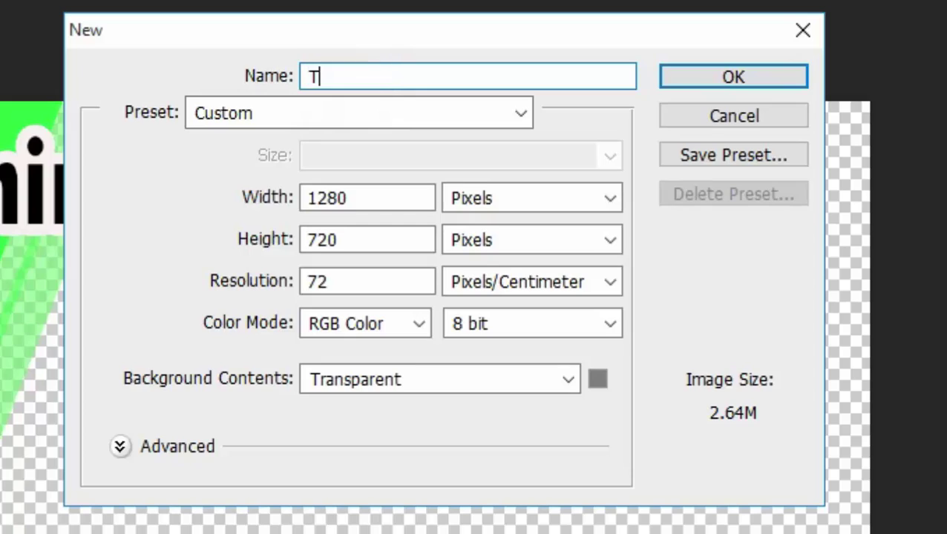
text(humbn)
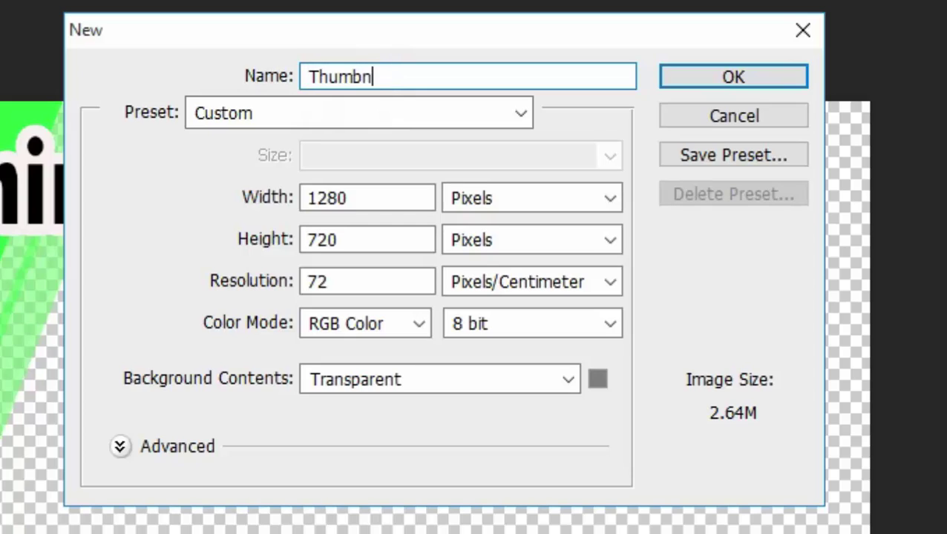
text(ail)
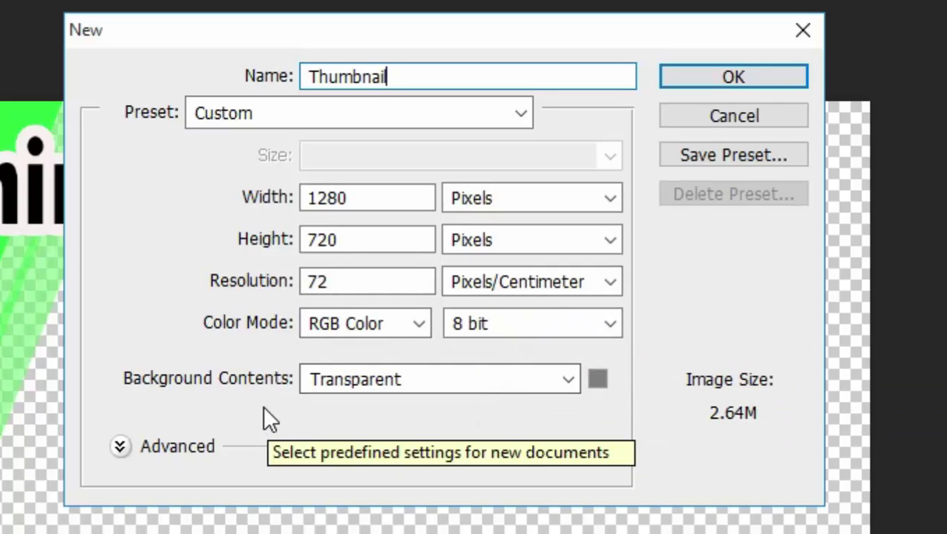
click(569, 378)
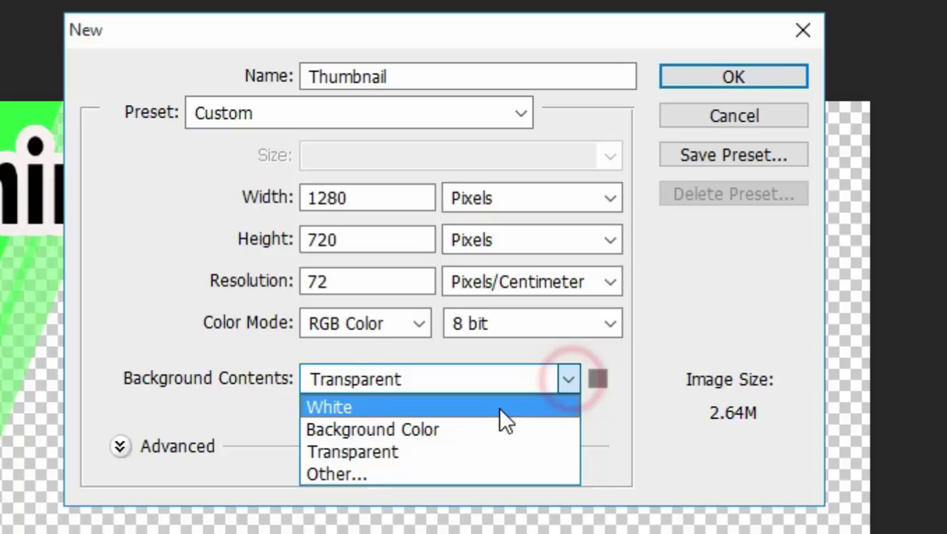
click(391, 454)
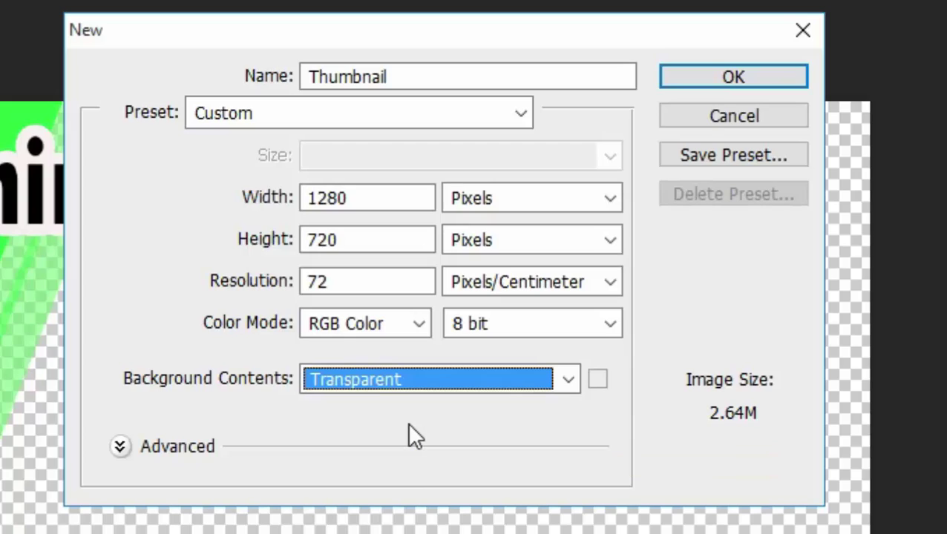
click(568, 381)
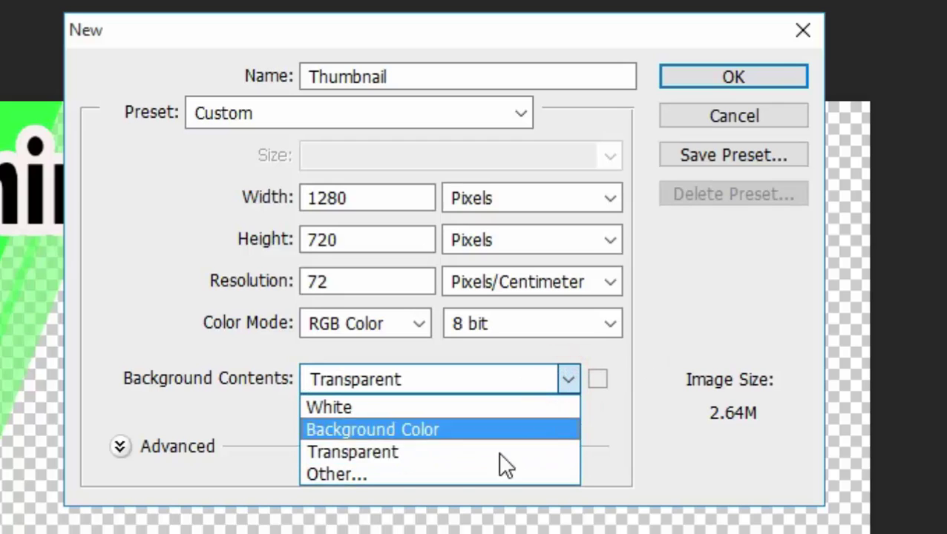
click(377, 430)
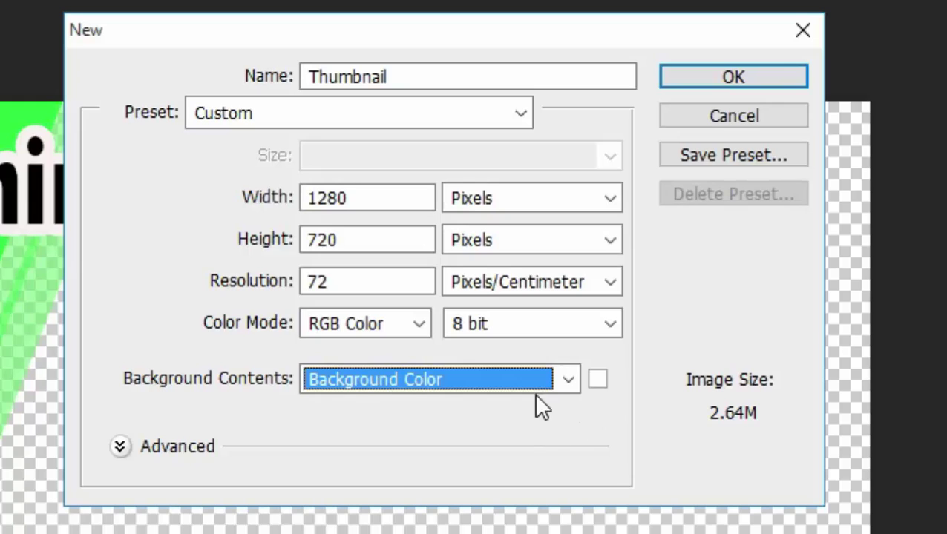
click(567, 381)
click(435, 466)
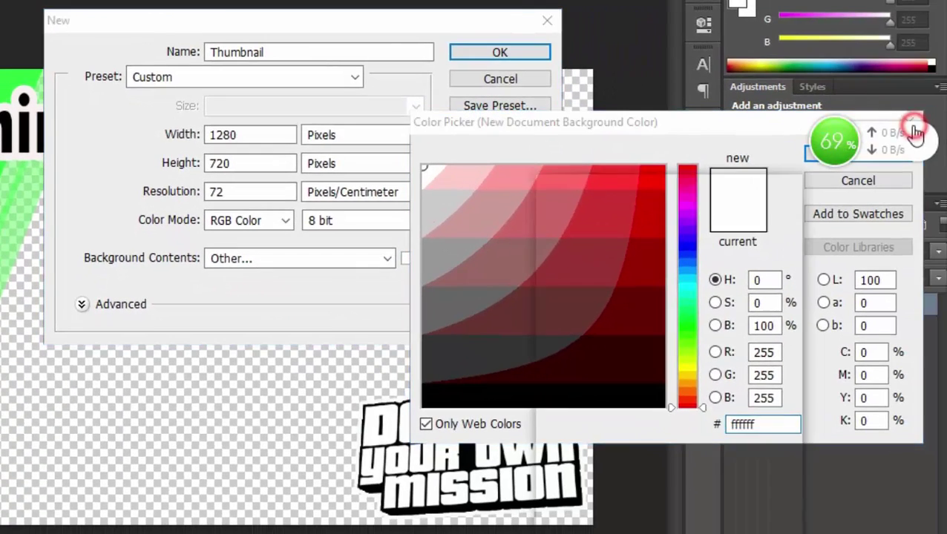
key(Return)
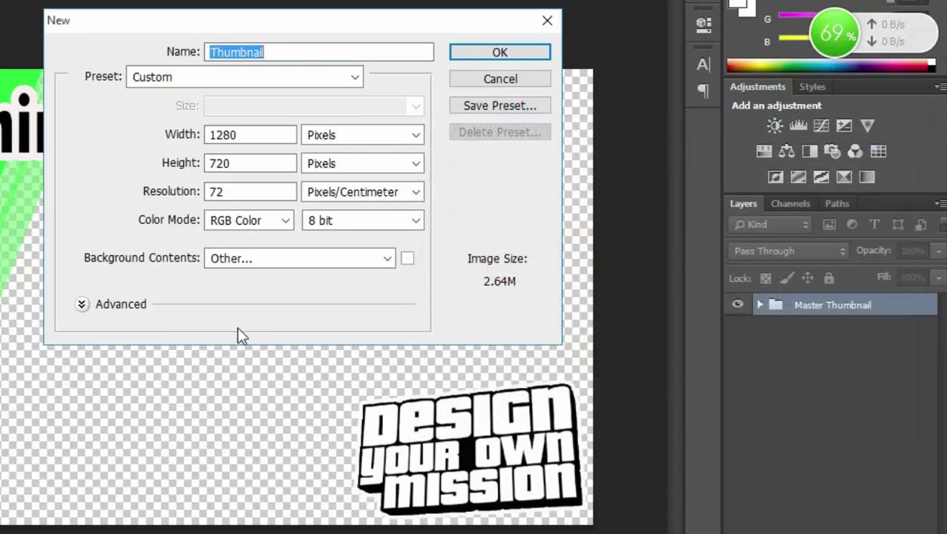
click(376, 258)
click(288, 310)
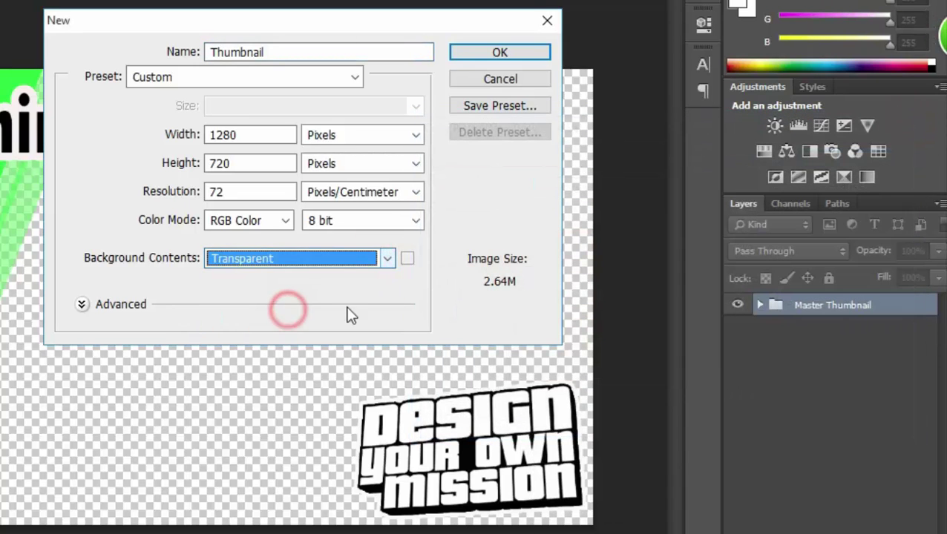
click(495, 52)
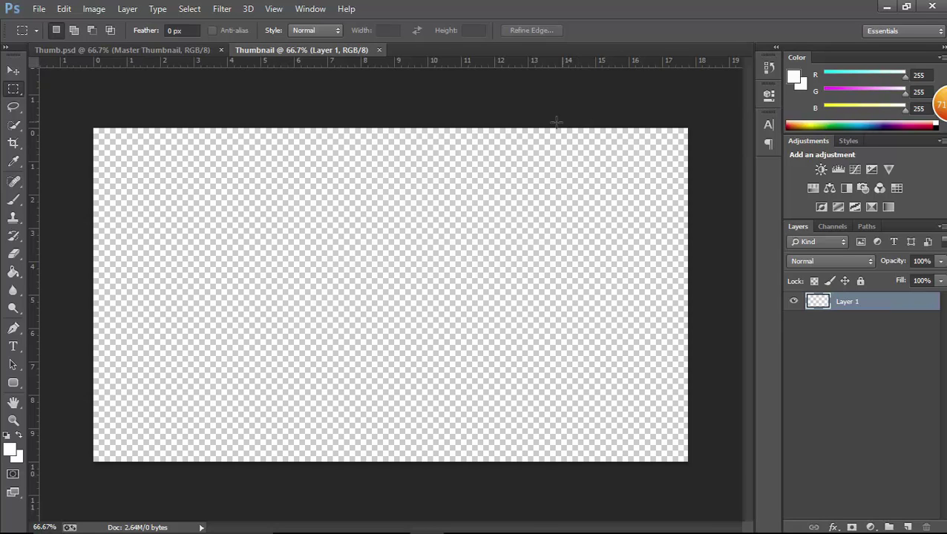
Check the Thumb.psd reference design and pick the Pen Tool in Path mode
click(130, 49)
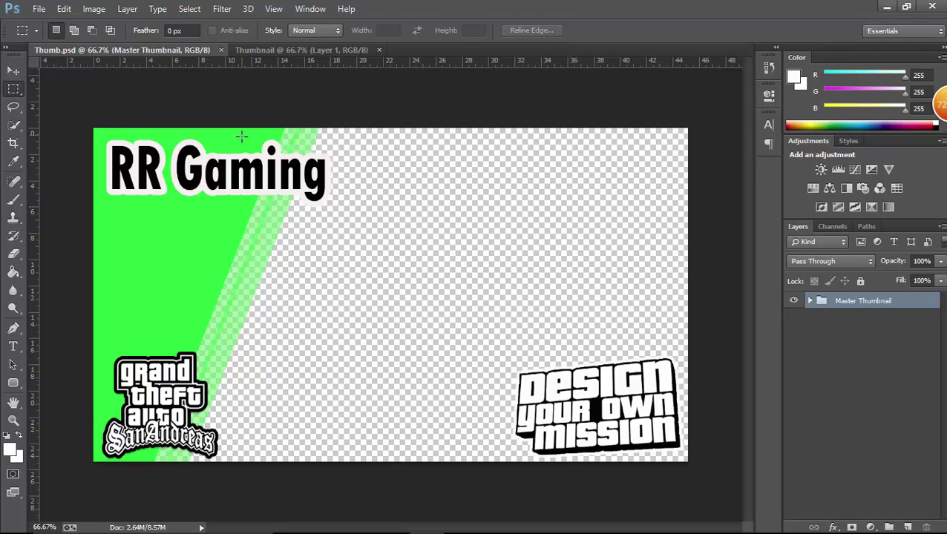
click(256, 50)
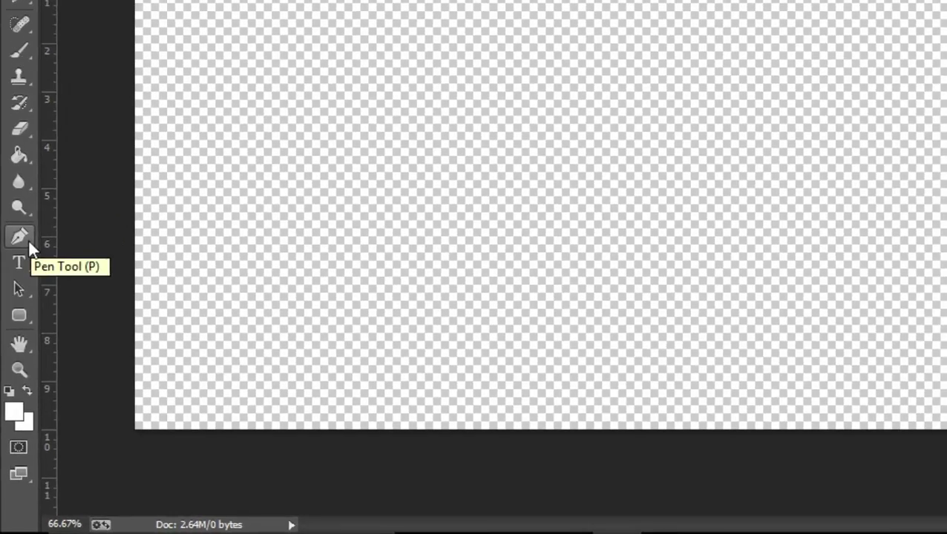
click(28, 239)
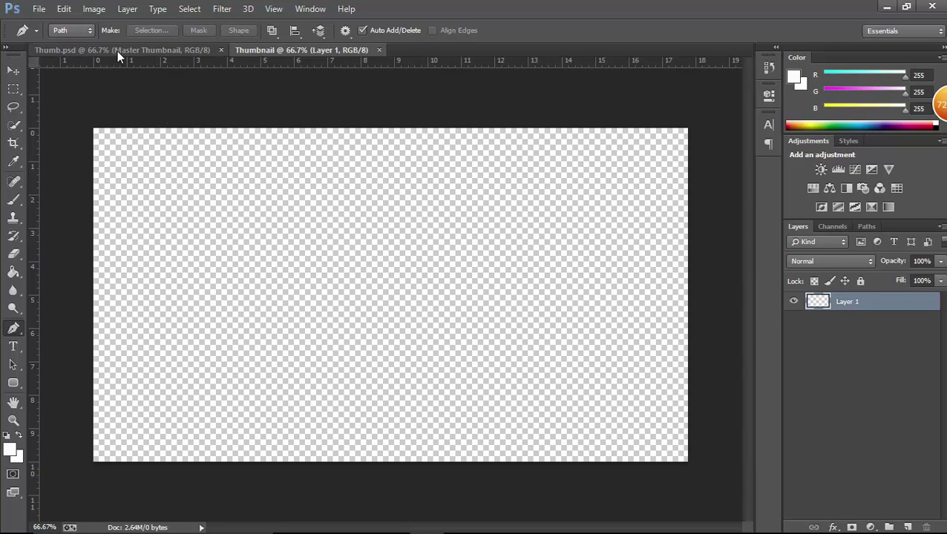
click(187, 51)
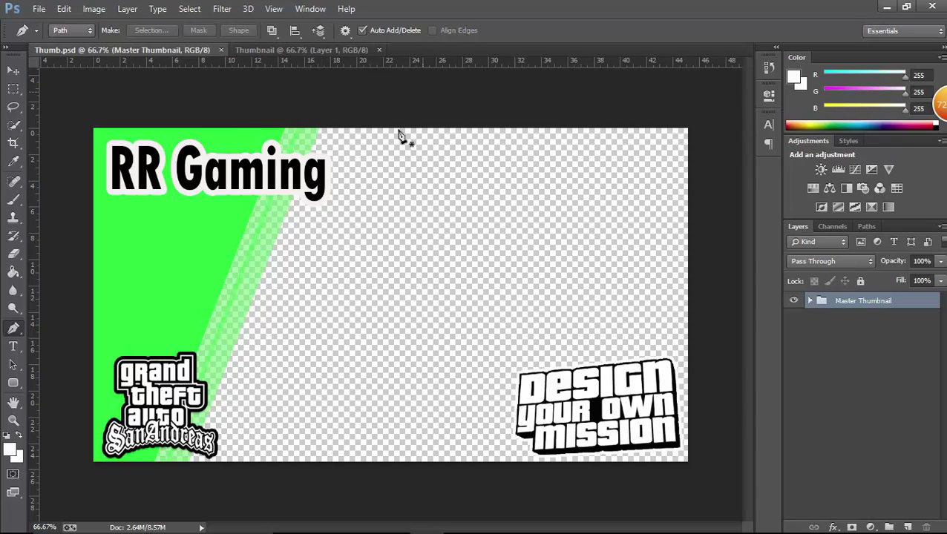
click(310, 49)
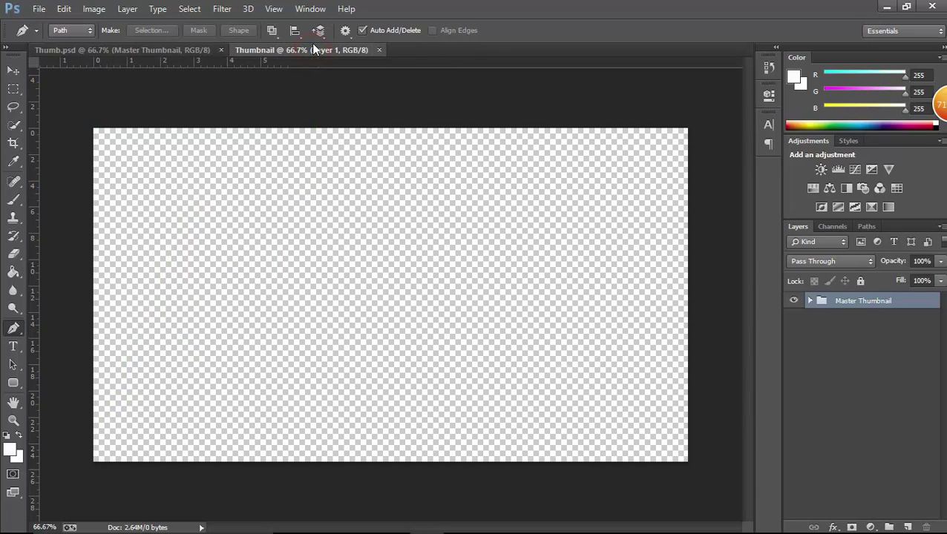
Draw a closed four-point slanted path along the canvas's left edge
click(77, 112)
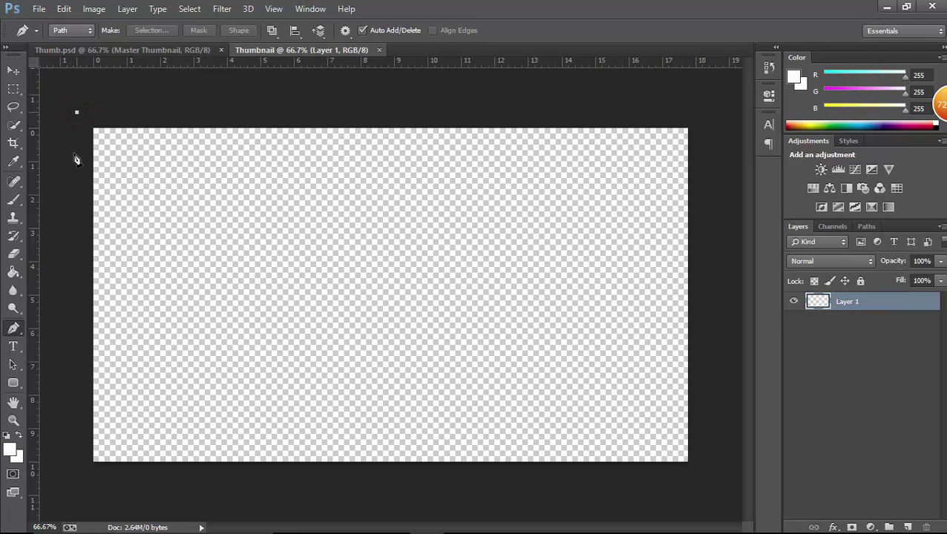
click(74, 472)
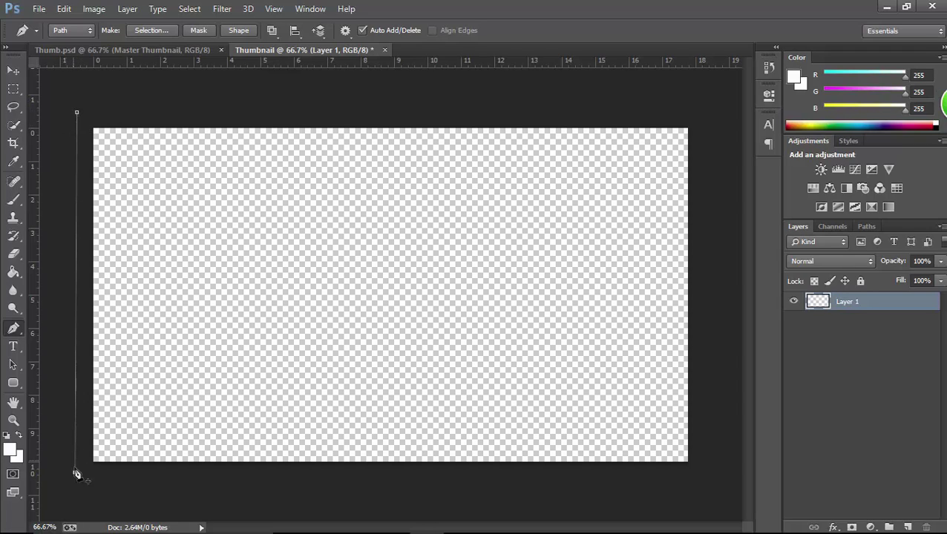
click(154, 472)
click(263, 116)
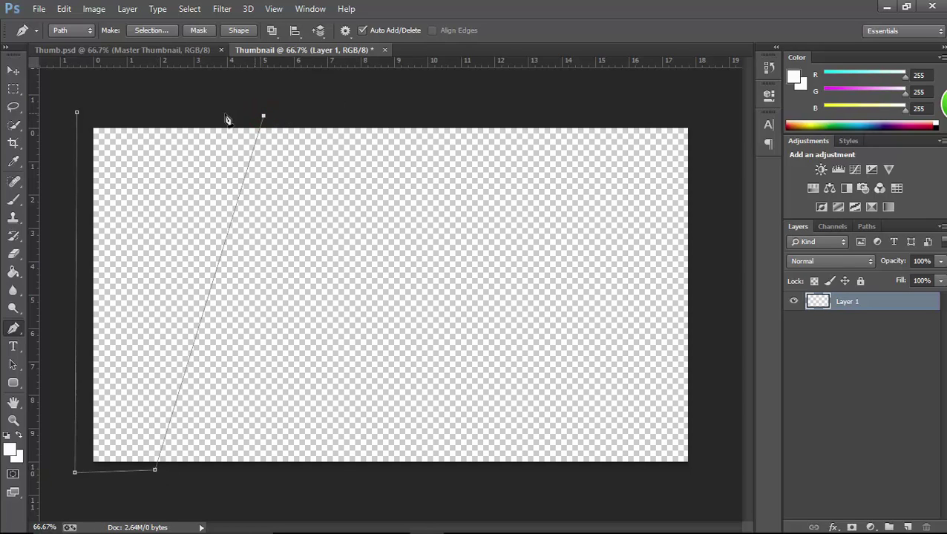
click(77, 113)
Fill the slanted path on Layer 1 with solid red #ff0000 using Fill Path
right_click(162, 217)
click(242, 269)
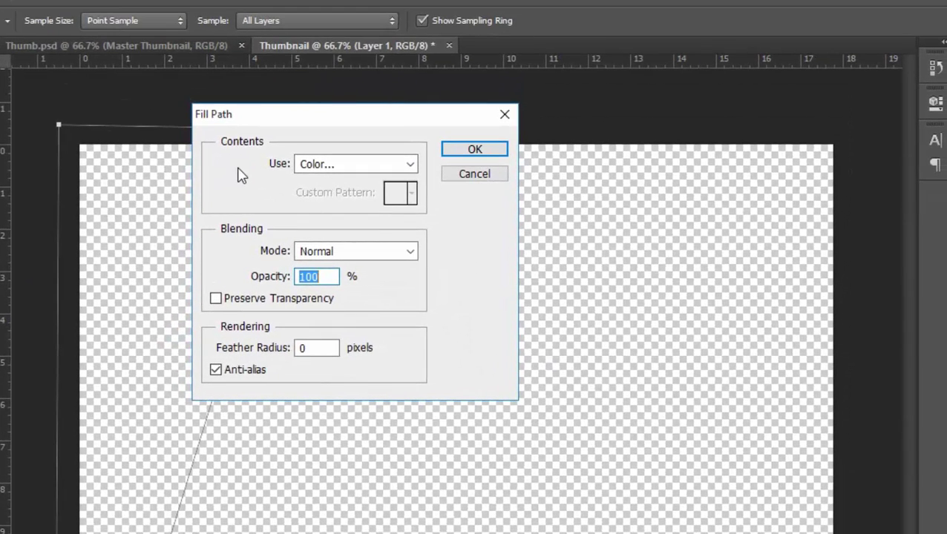
click(410, 165)
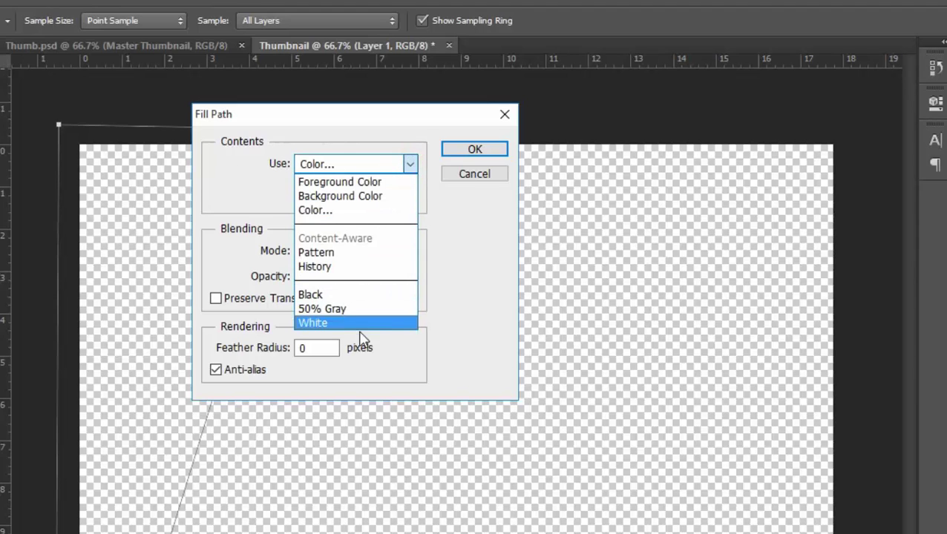
click(382, 212)
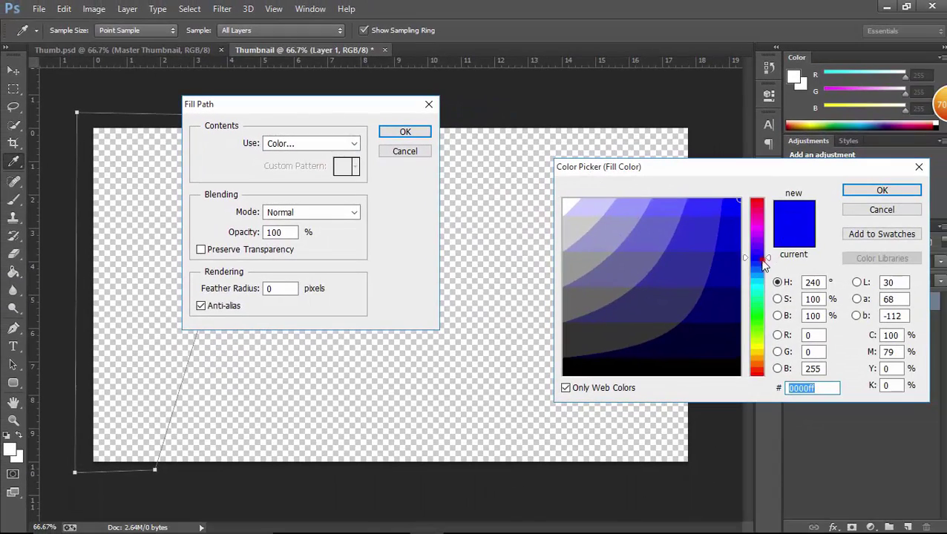
drag(764, 265, 756, 206)
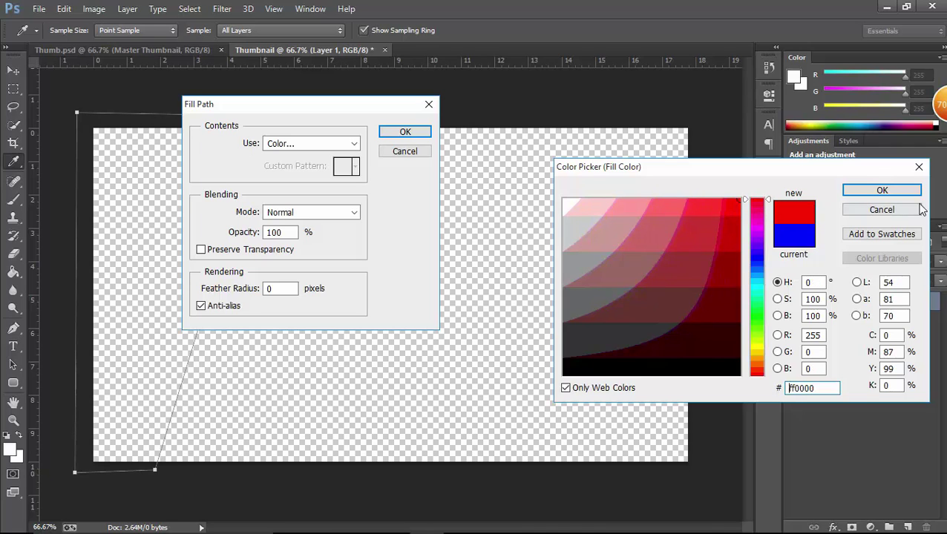
click(861, 192)
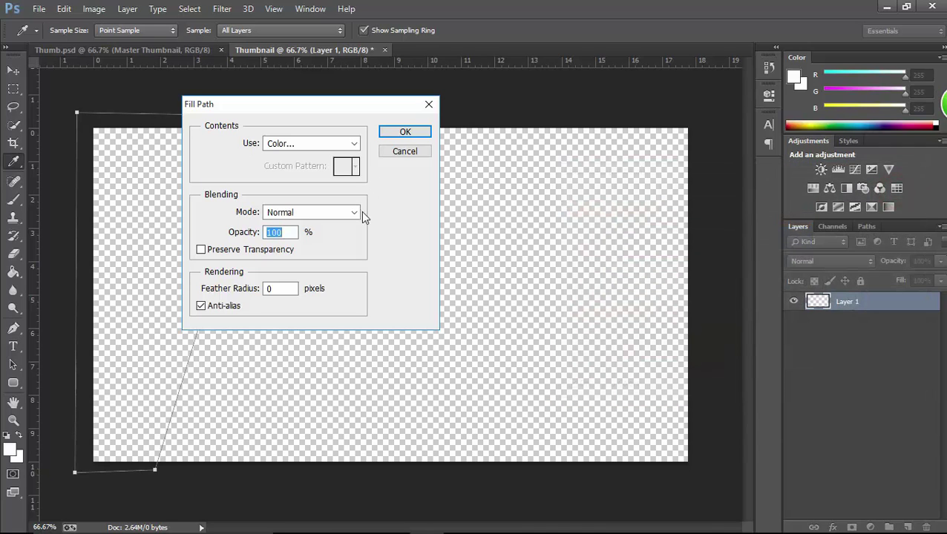
click(414, 132)
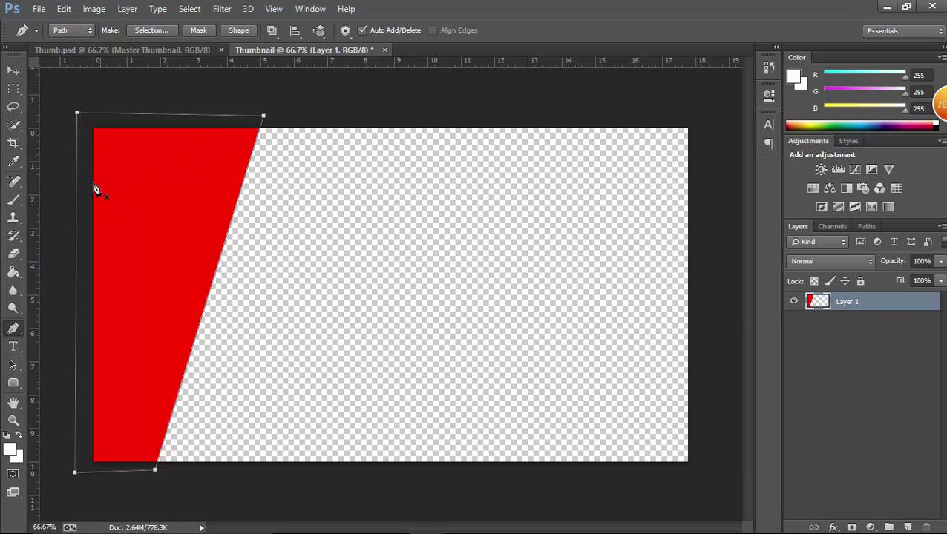
click(13, 70)
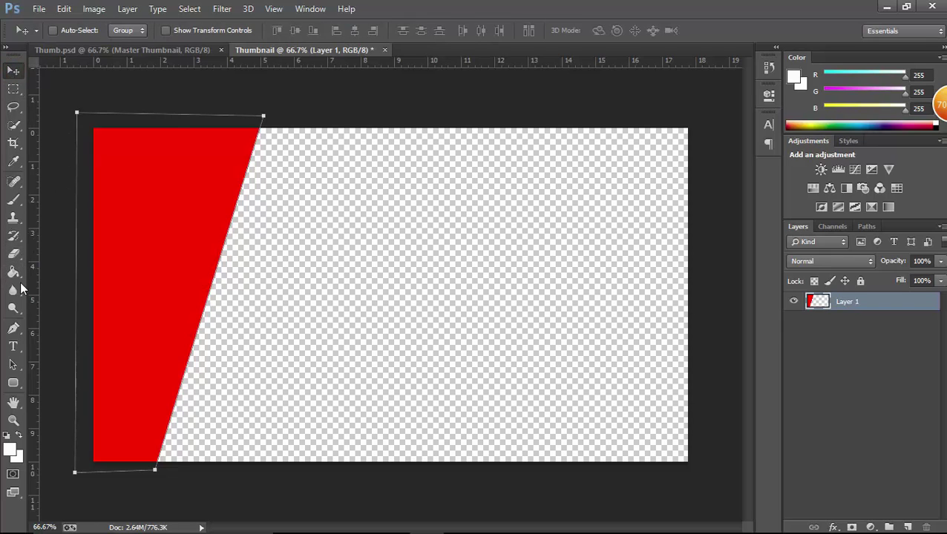
click(13, 328)
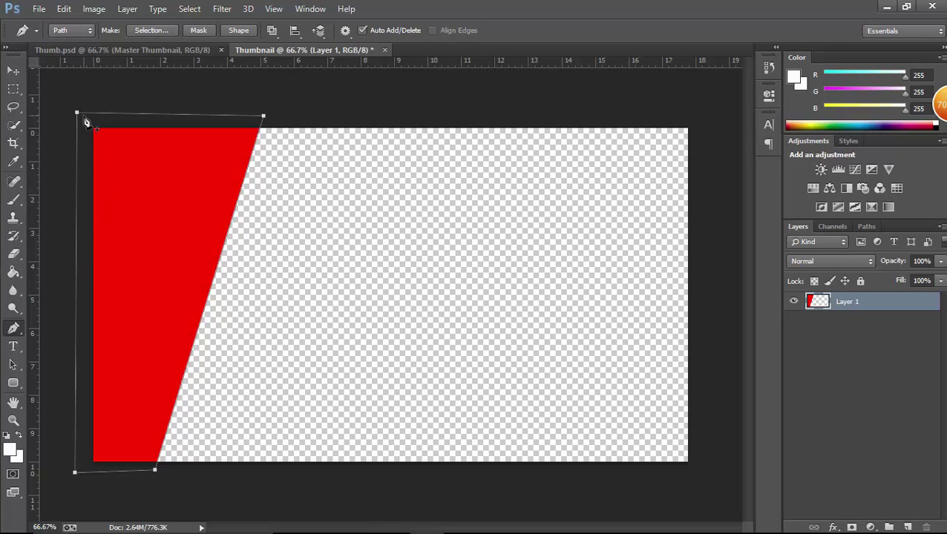
drag(77, 115, 93, 135)
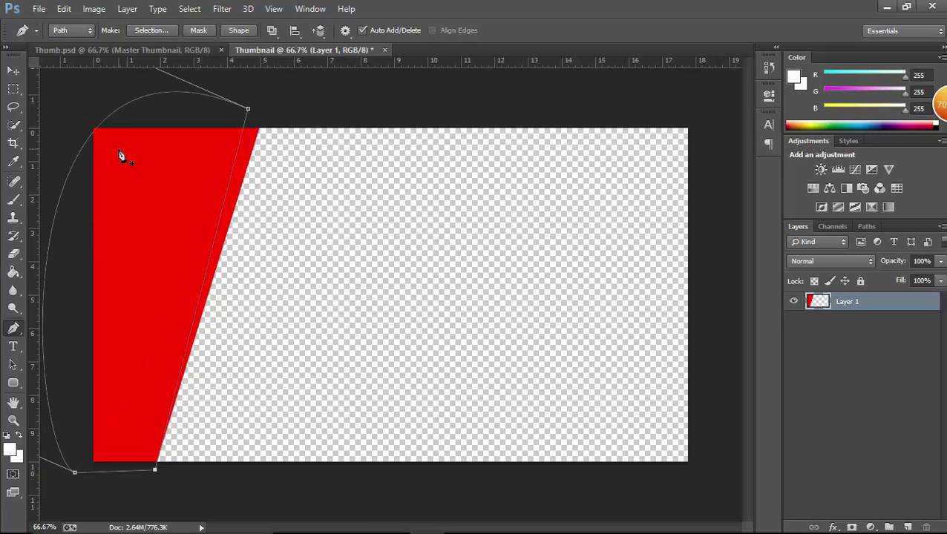
key(Return)
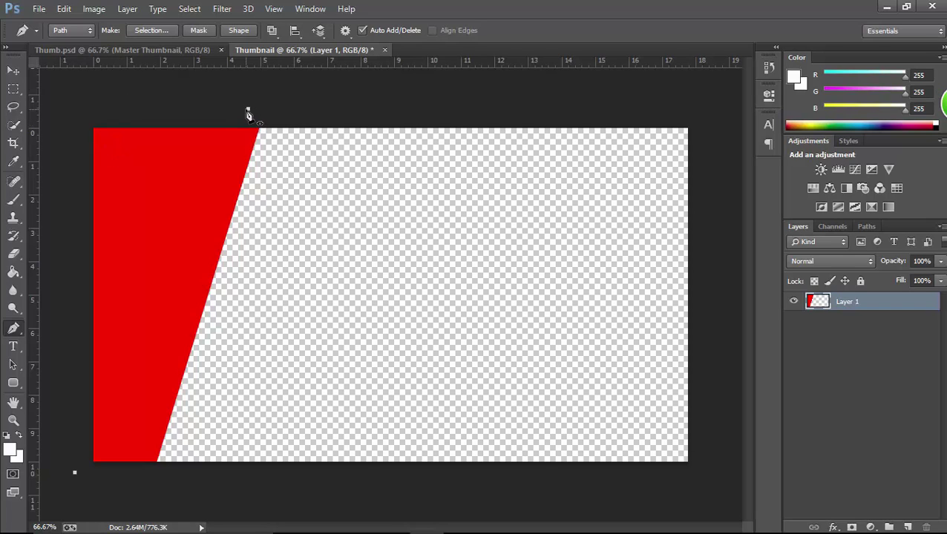
key(Escape)
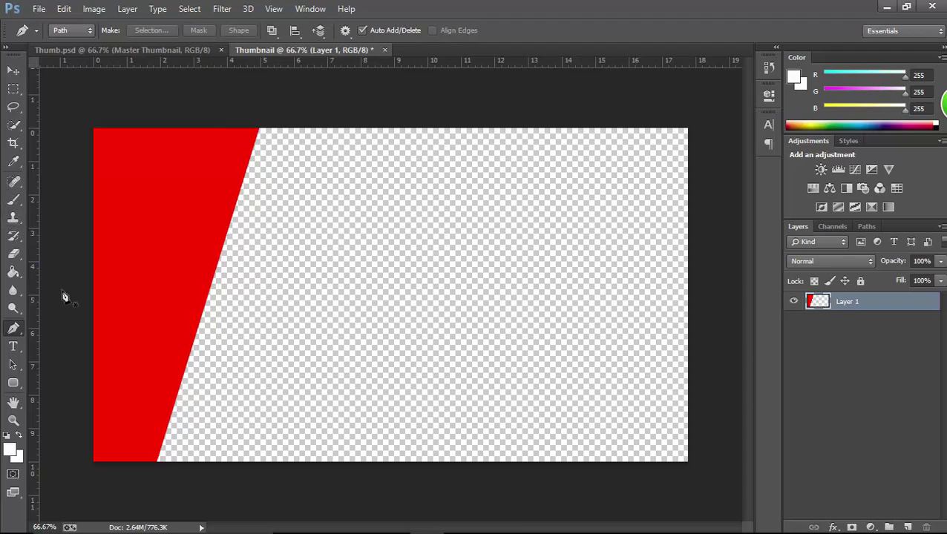
click(110, 51)
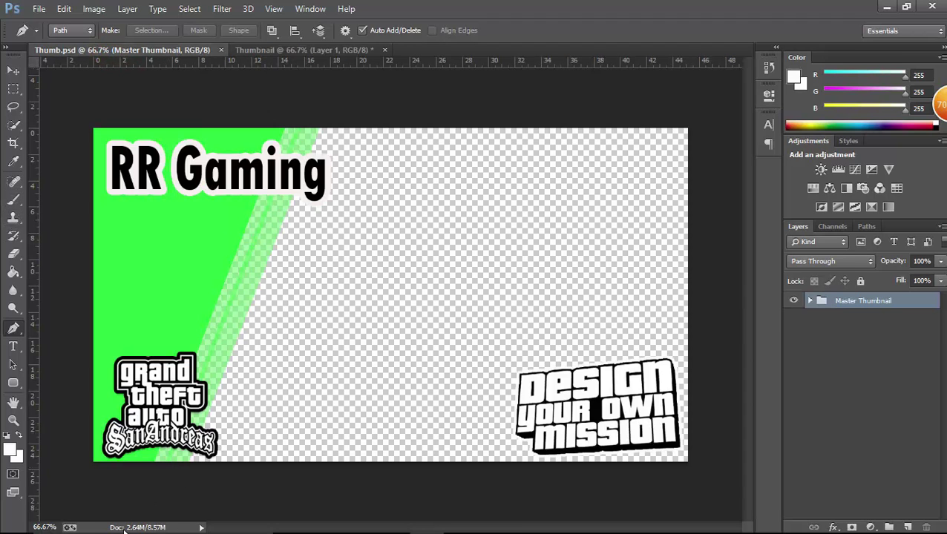
click(275, 49)
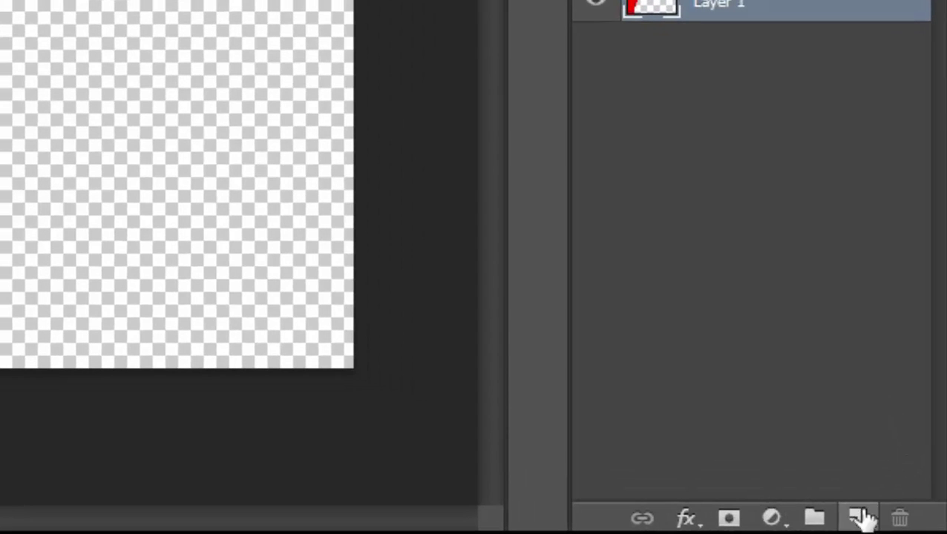
Add Layer 2 and paint-bucket fill the whole canvas with #ff0000
click(856, 520)
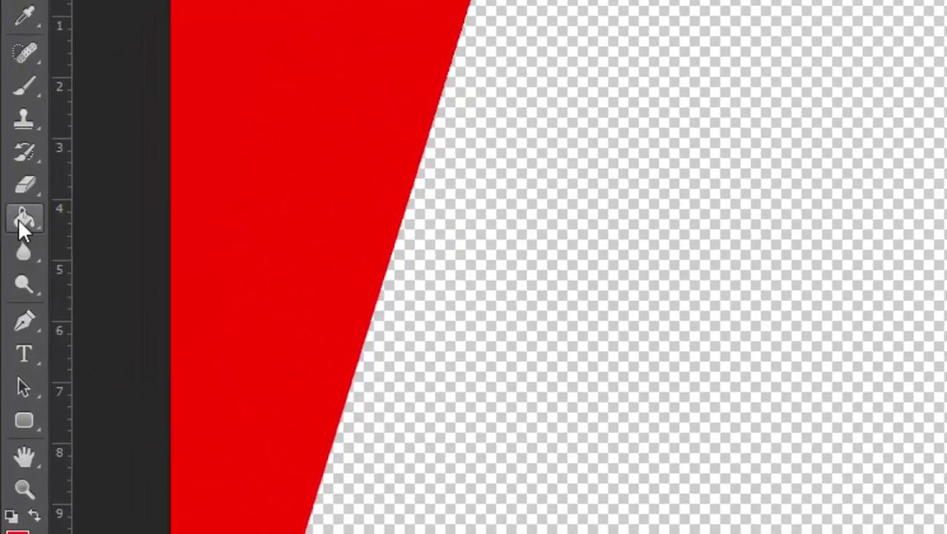
click(22, 224)
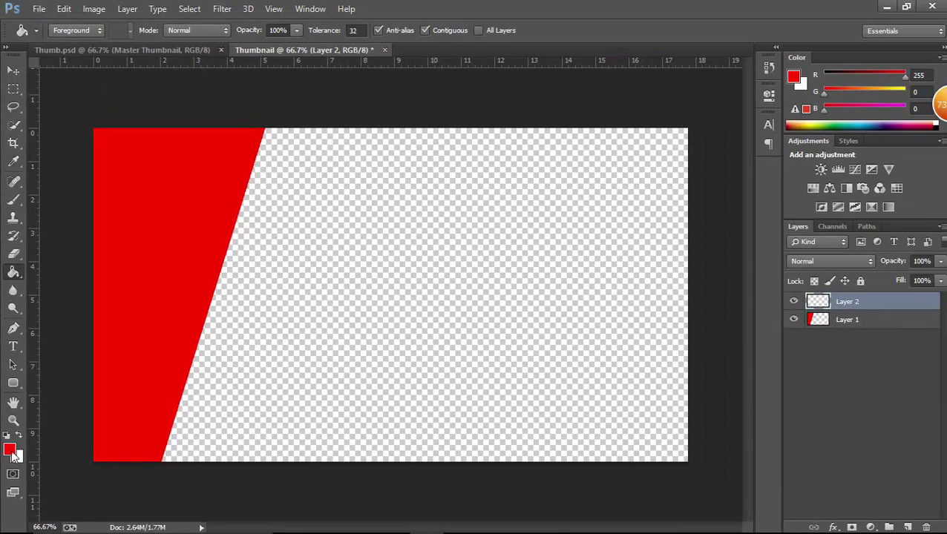
click(9, 450)
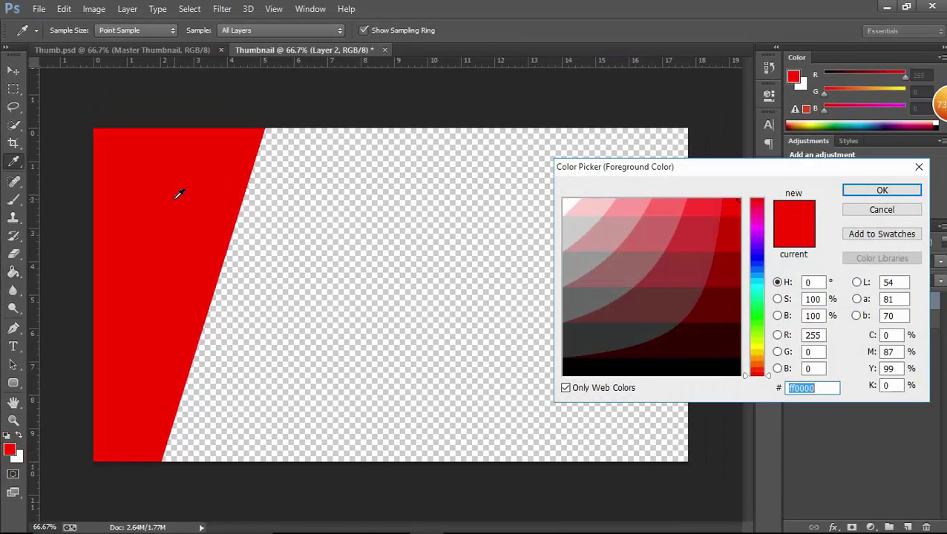
click(882, 190)
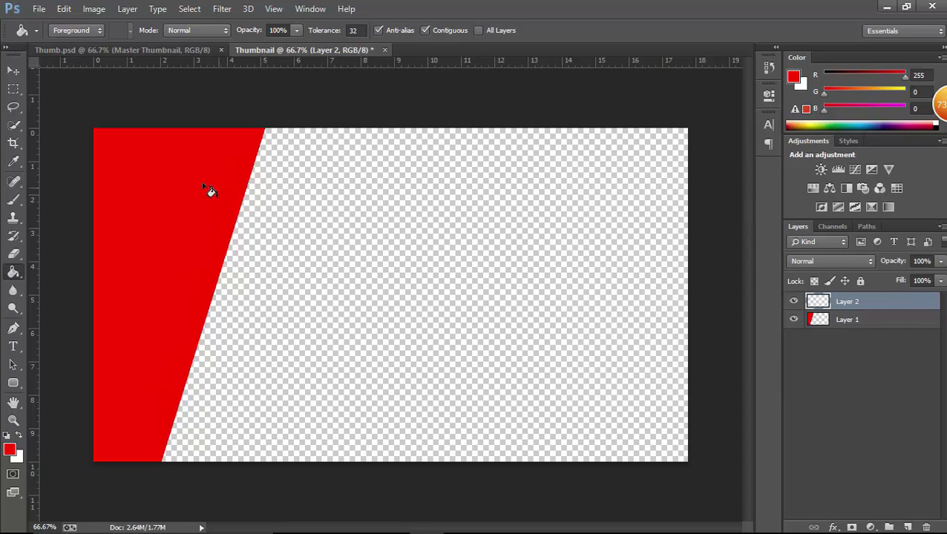
click(353, 212)
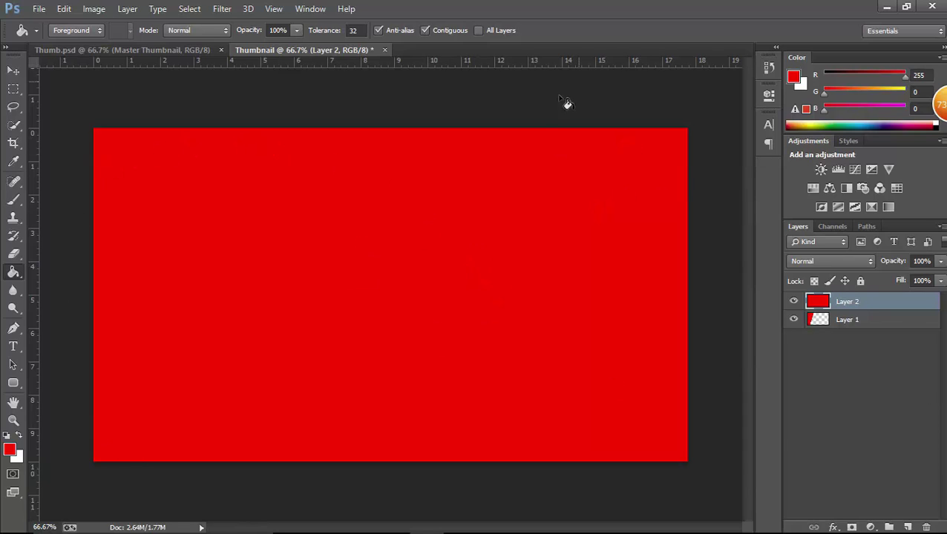
click(793, 302)
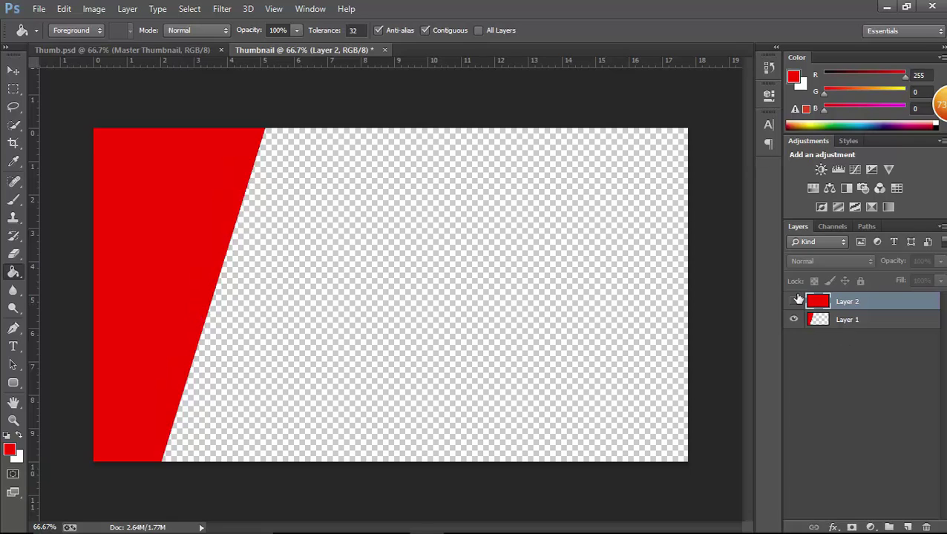
click(794, 302)
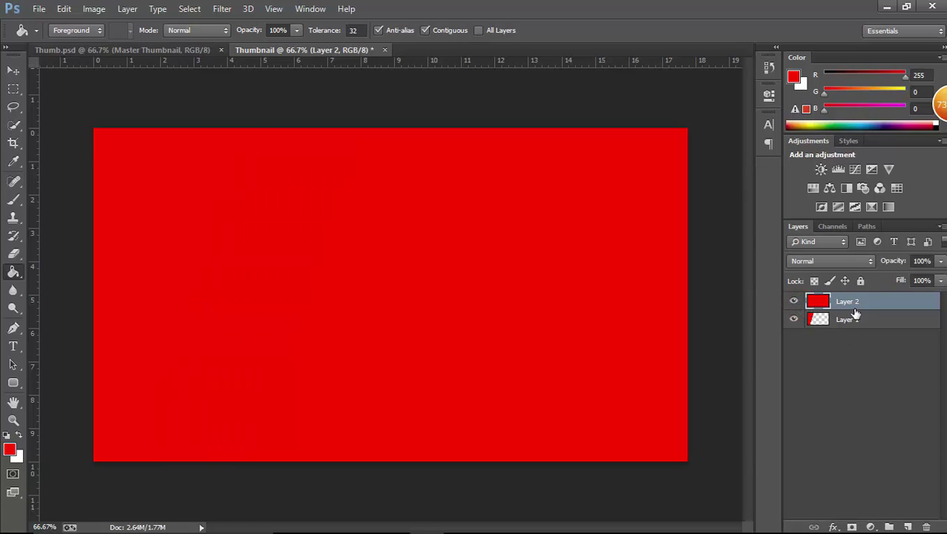
click(850, 304)
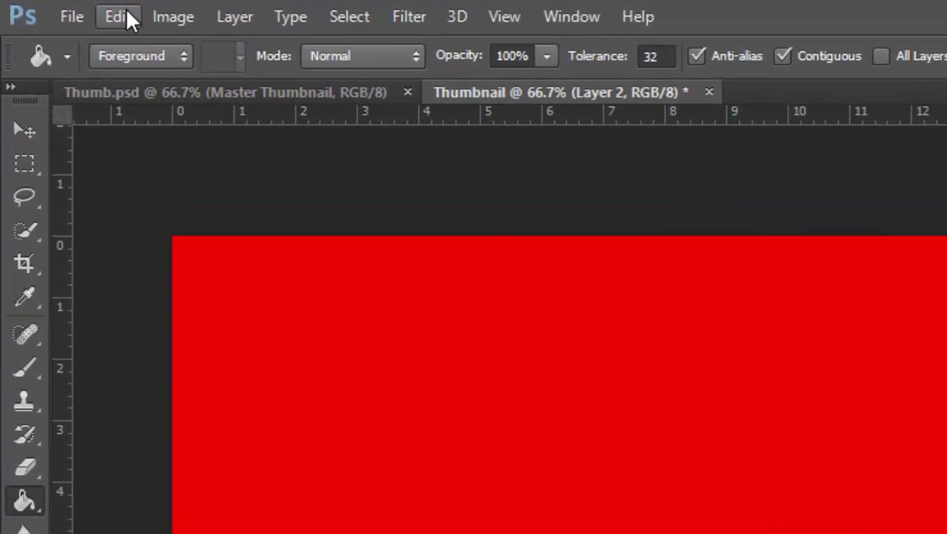
Free-transform Layer 2 into a narrow strip rotated 17.06° along the wedge's slanted edge
click(126, 12)
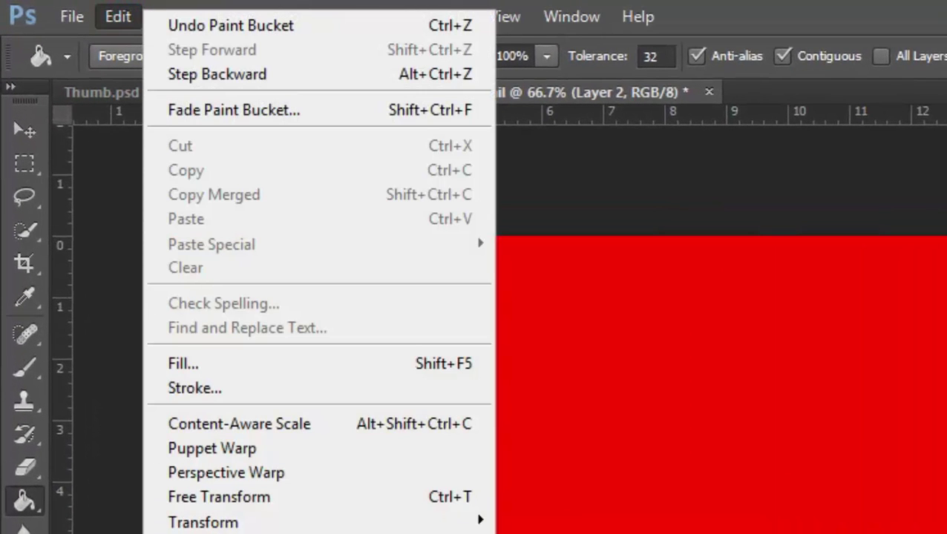
click(210, 510)
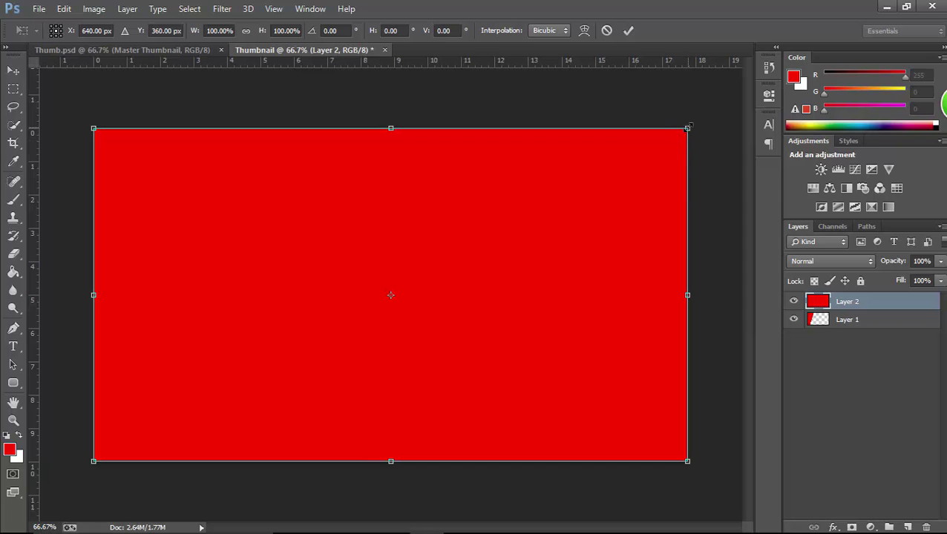
mouse_move(687, 127)
mouse_down()
mouse_move(118, 168)
mouse_move(407, 175)
mouse_up()
drag(409, 443, 409, 460)
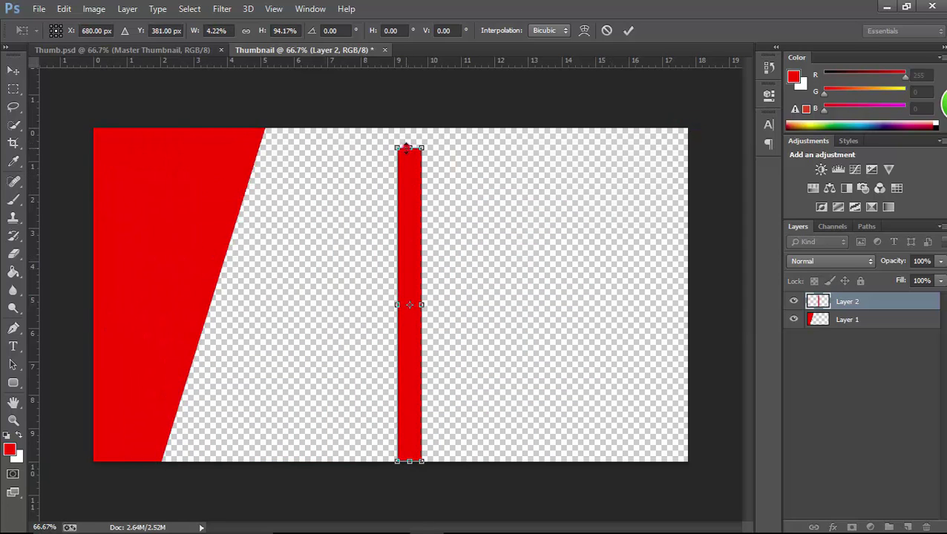
mouse_move(409, 148)
mouse_down()
mouse_move(409, 128)
mouse_move(480, 147)
mouse_move(274, 162)
mouse_up()
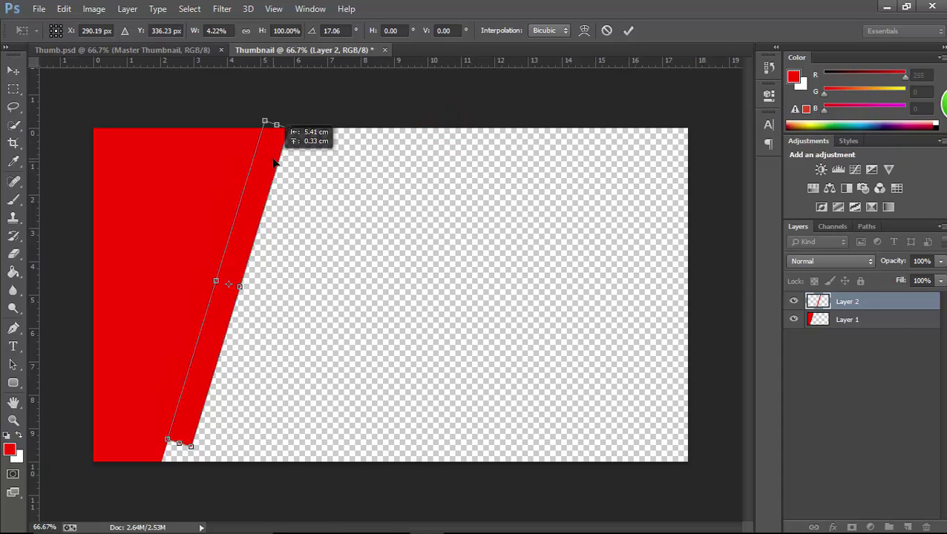
drag(179, 443, 165, 479)
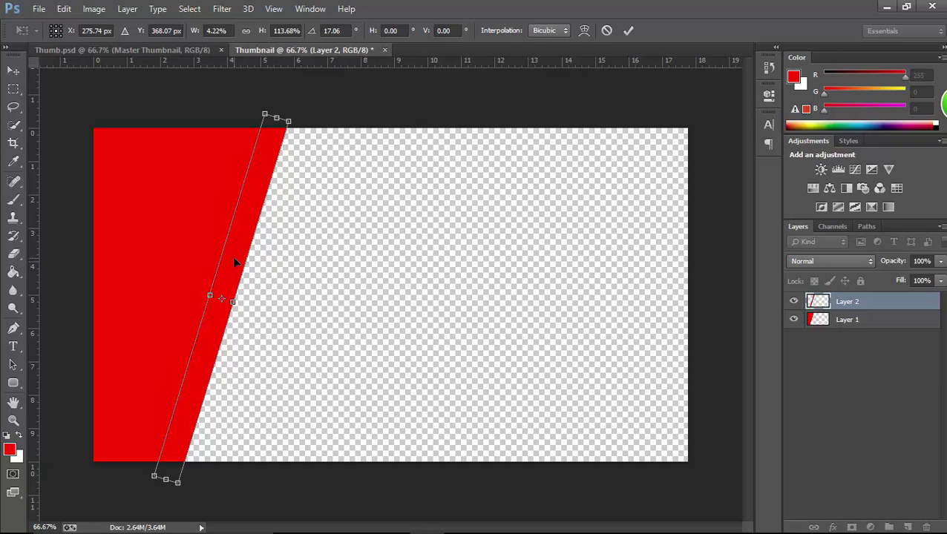
click(628, 31)
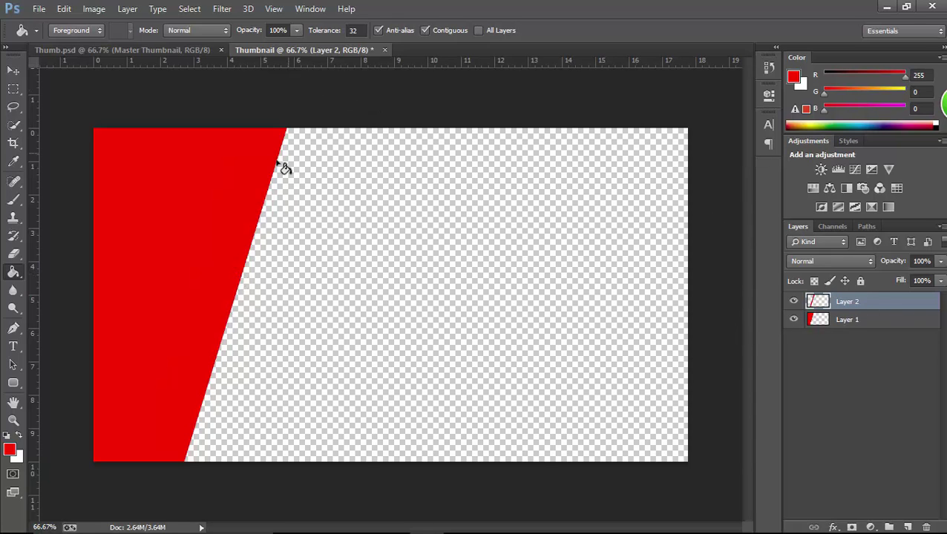
Lower Layer 2's fill to 67% so the strip becomes a translucent pink band
click(107, 50)
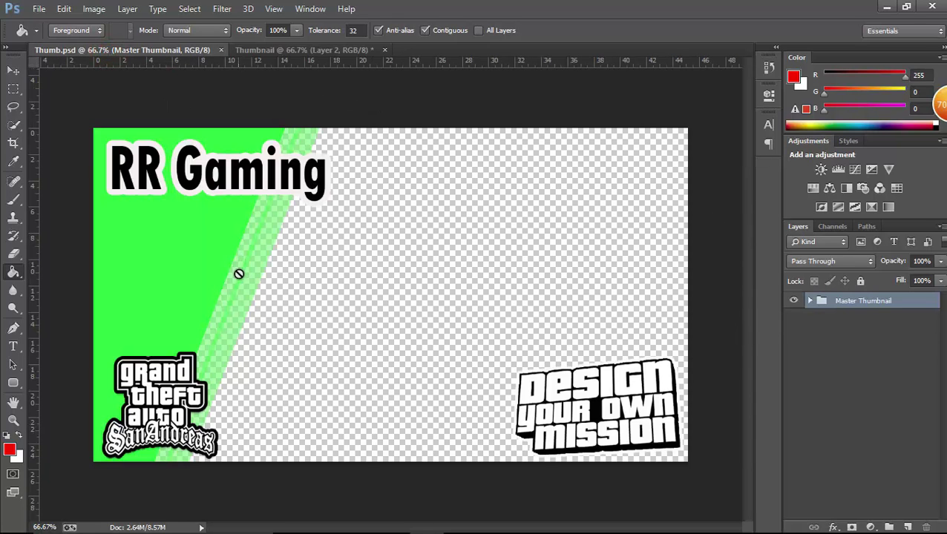
click(276, 50)
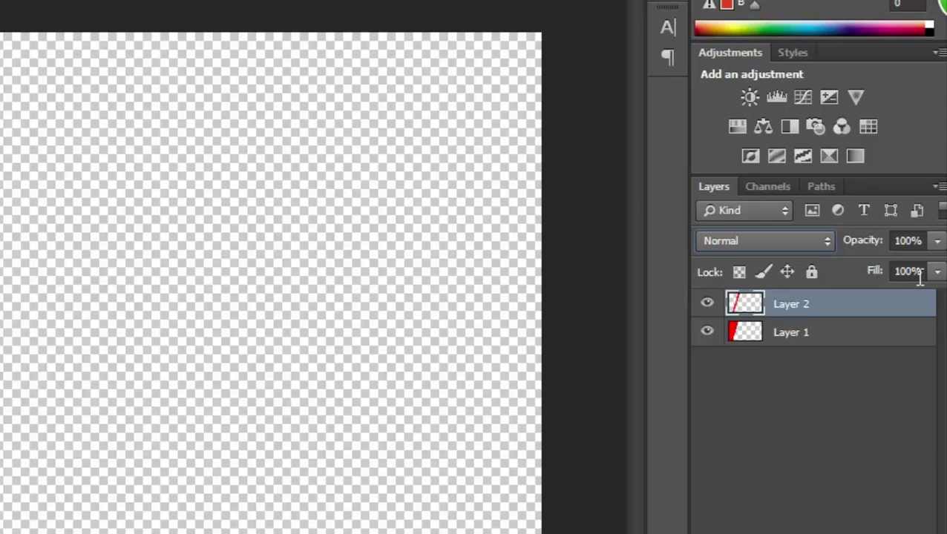
click(939, 281)
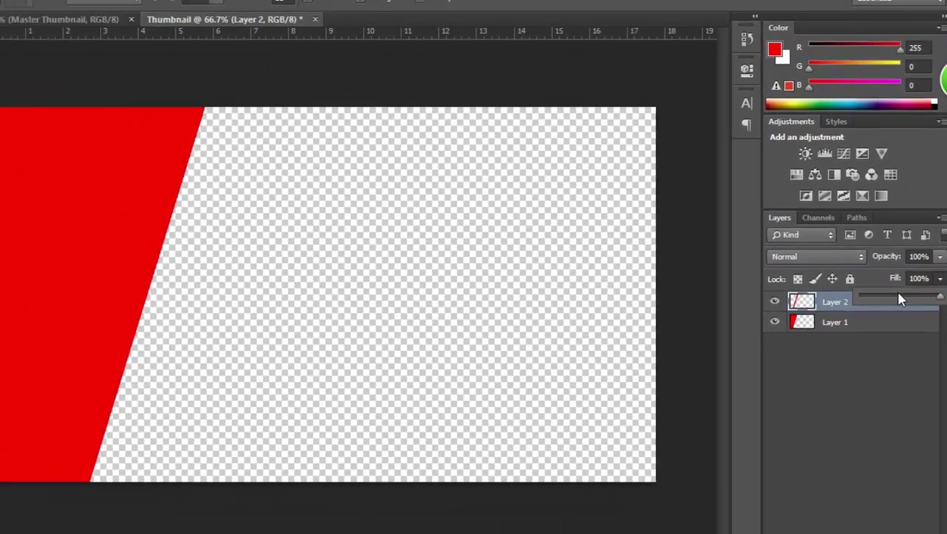
mouse_move(935, 276)
mouse_down()
mouse_move(903, 299)
mouse_move(915, 299)
mouse_up()
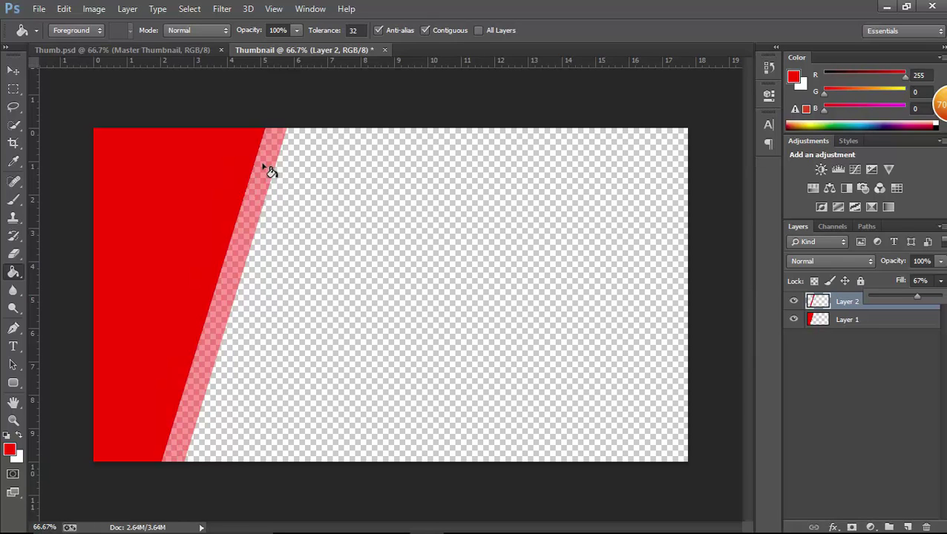
click(841, 394)
click(857, 308)
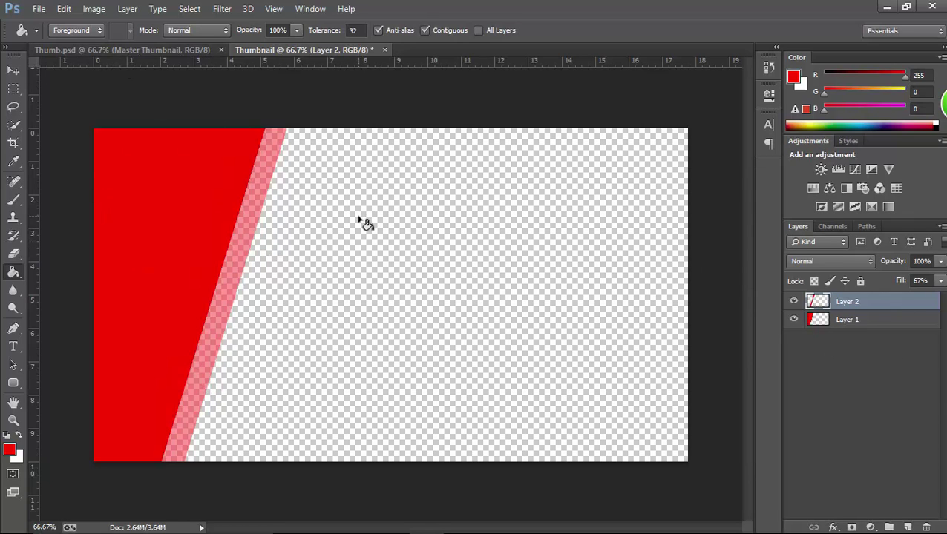
click(189, 52)
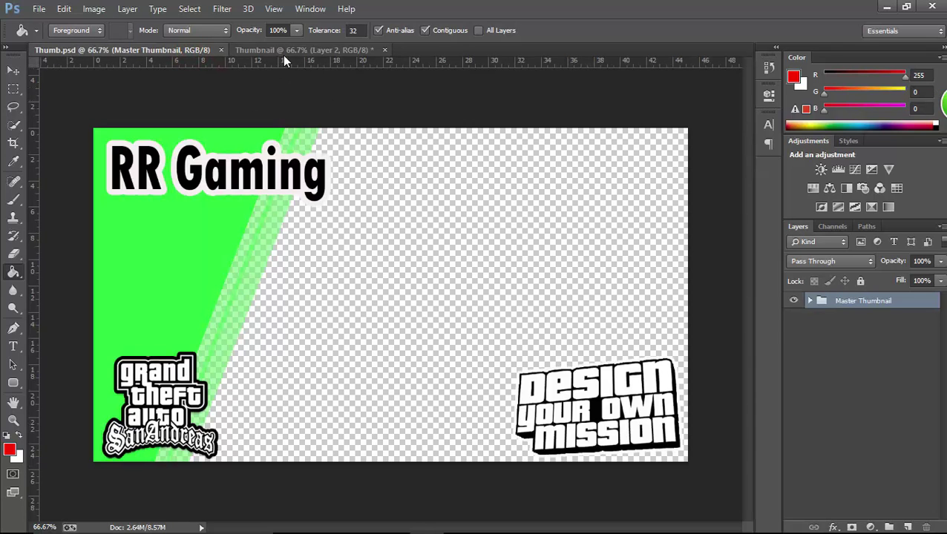
click(289, 50)
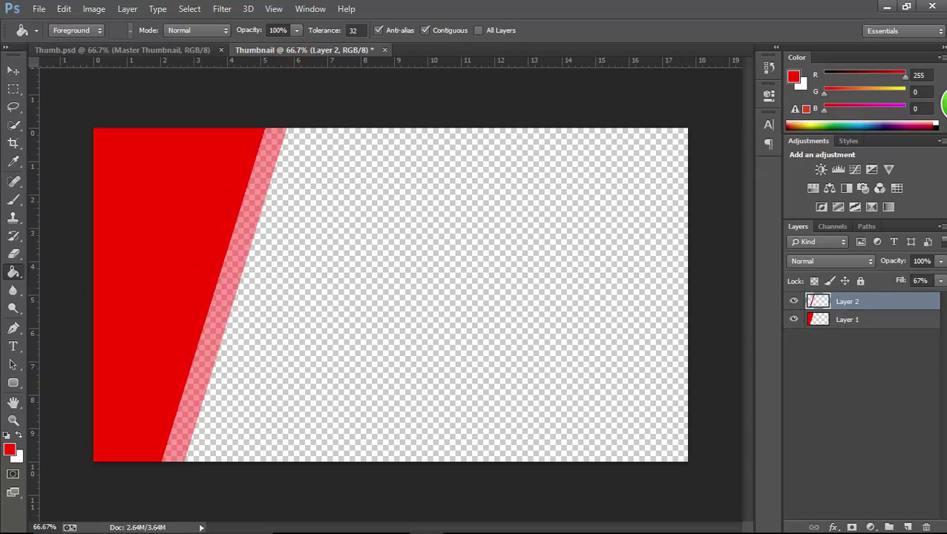
Duplicate Layer 2 and nudge the copy slightly right to double the pink band
right_click(845, 305)
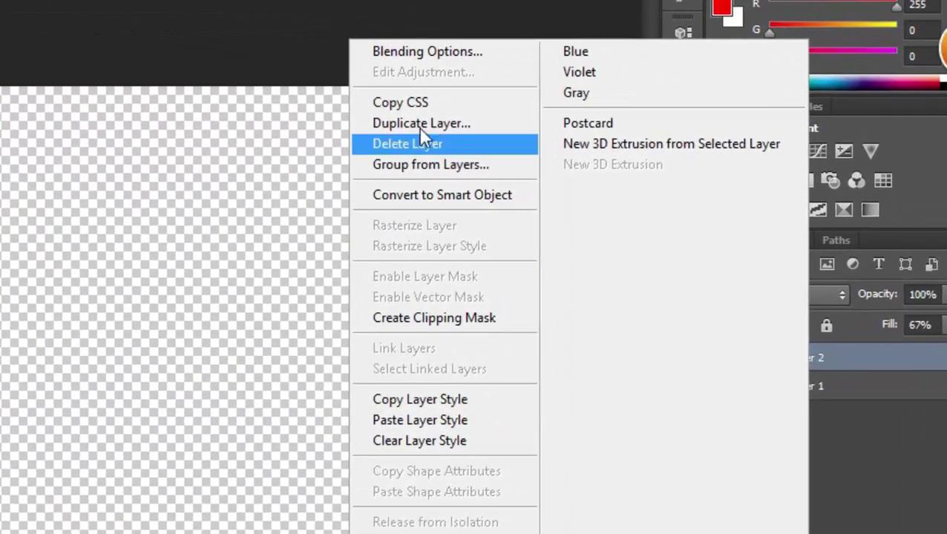
click(429, 123)
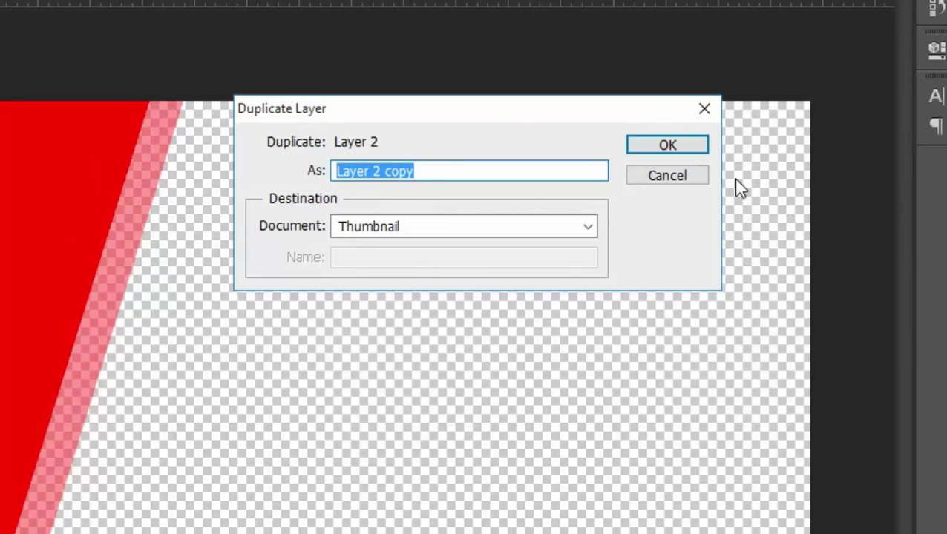
click(671, 145)
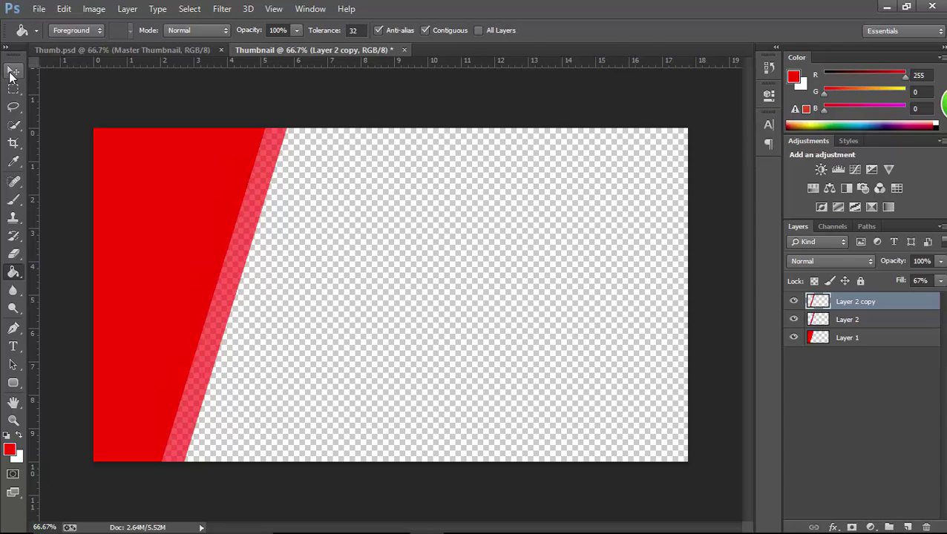
click(11, 72)
key(Right)
key(Right)
key(Right)
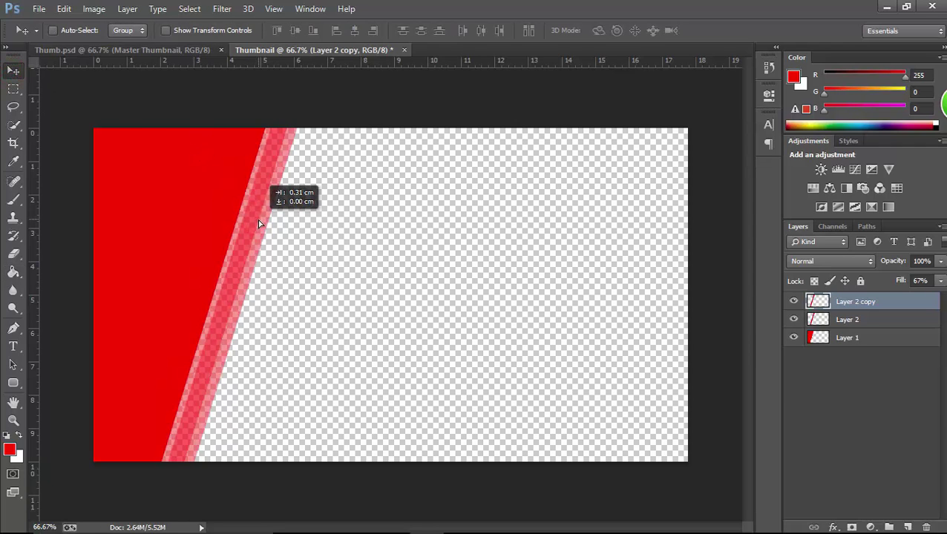
key(Right)
key(Right)
key(Right)
key(Right)
key(Right)
key(Right)
drag(265, 224, 270, 224)
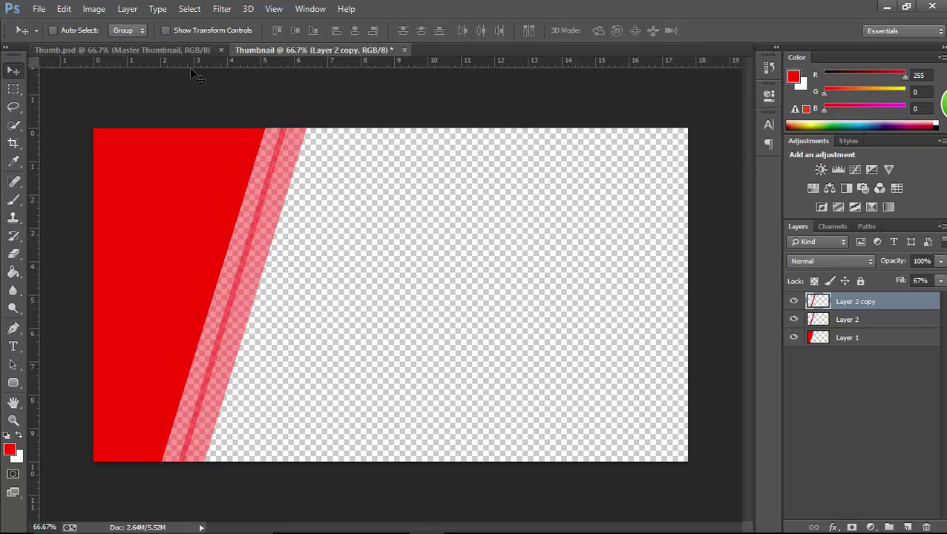
click(165, 50)
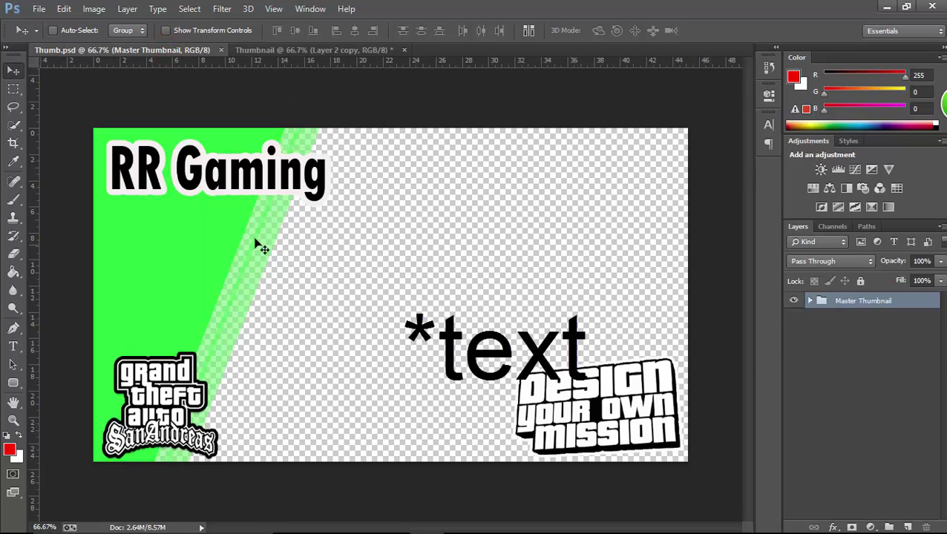
click(346, 50)
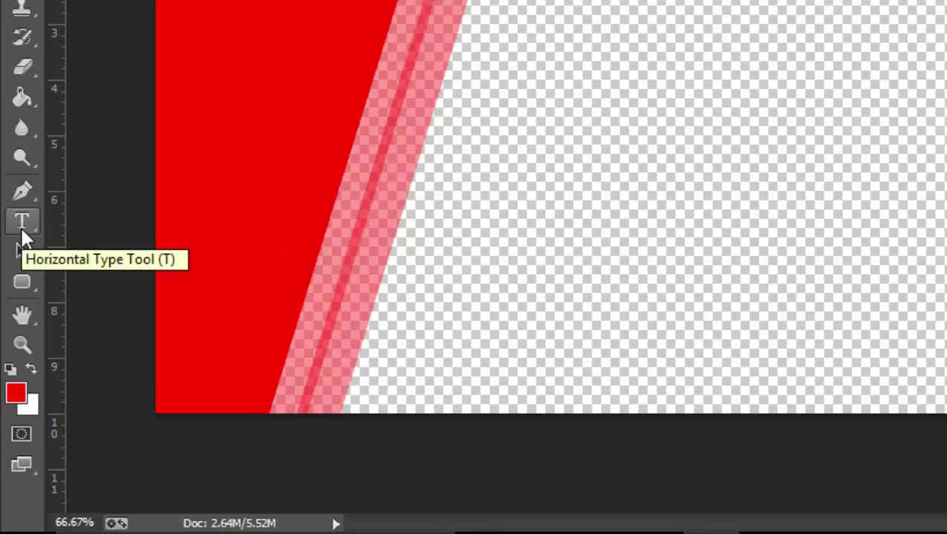
Type RIZKY in a text box near the canvas's top left
click(21, 228)
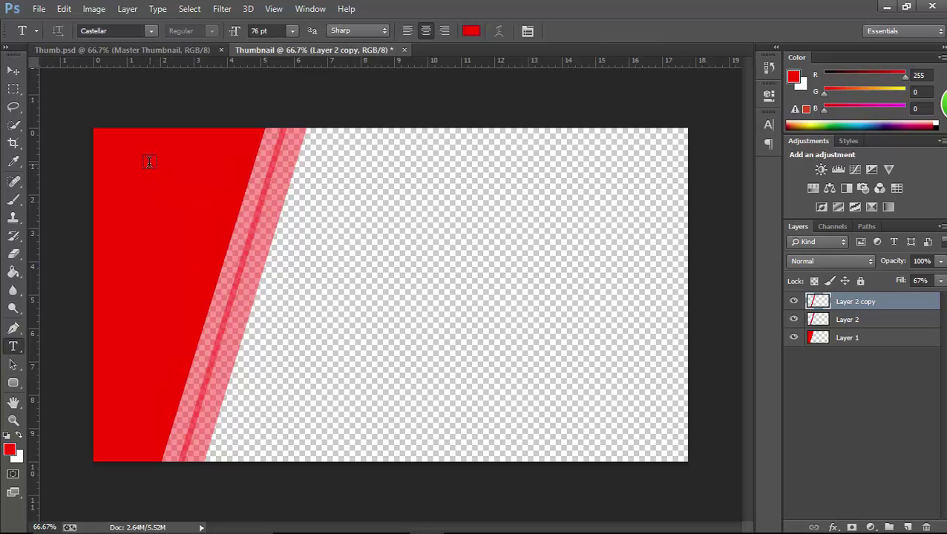
drag(131, 159, 364, 231)
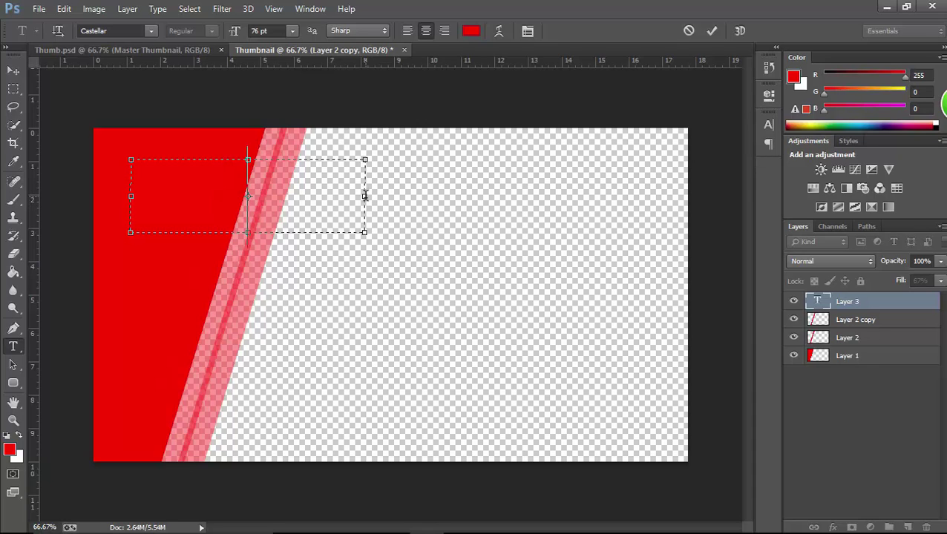
drag(365, 198, 534, 196)
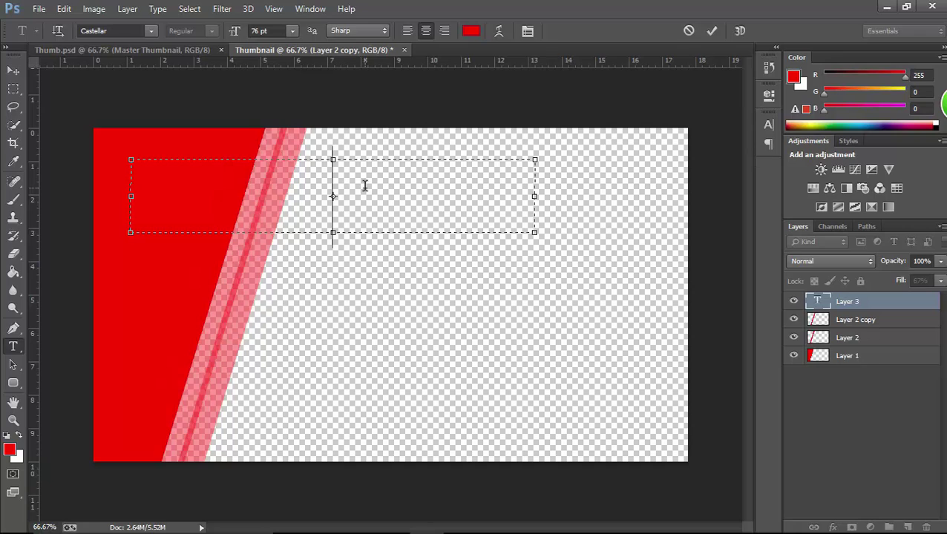
text(RIZ)
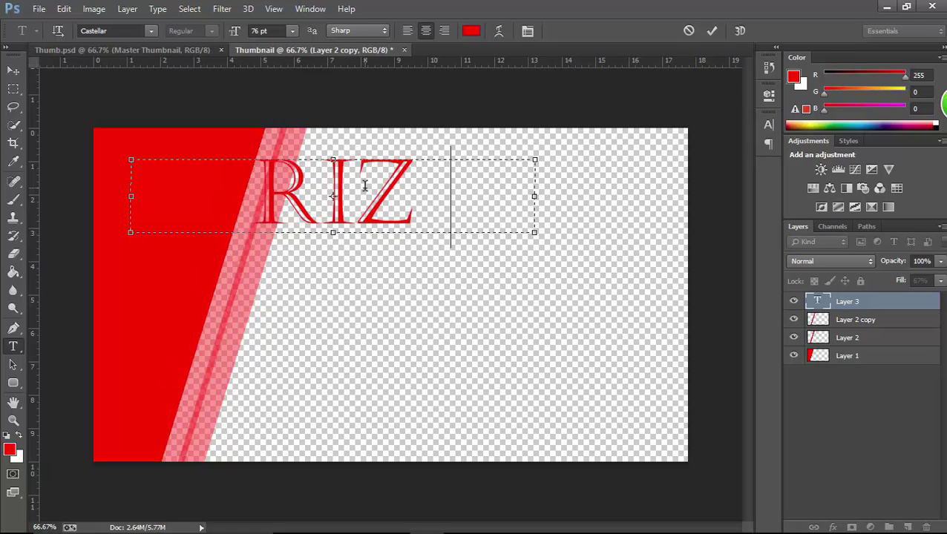
text(KY)
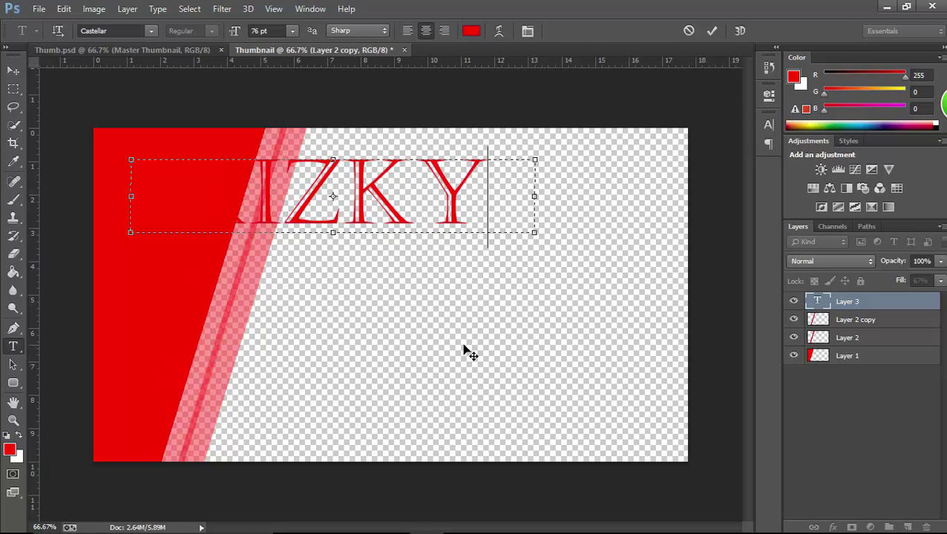
Change the RIZKY text colour to black (000000)
drag(508, 186, 131, 215)
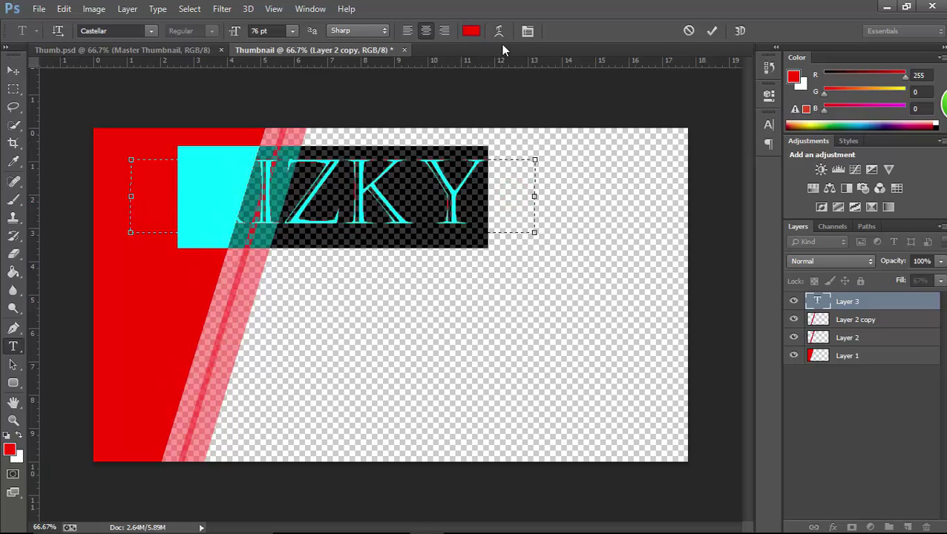
click(470, 30)
drag(672, 216, 693, 363)
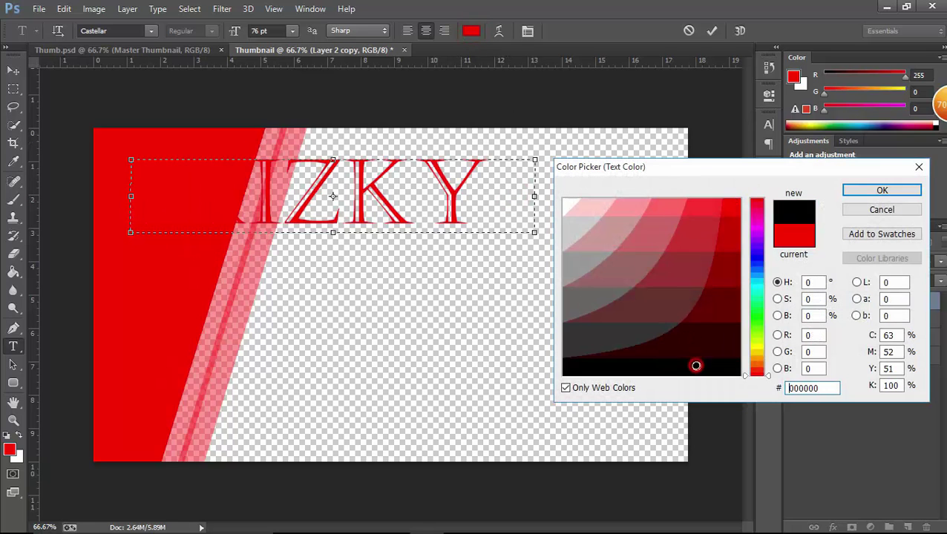
click(881, 190)
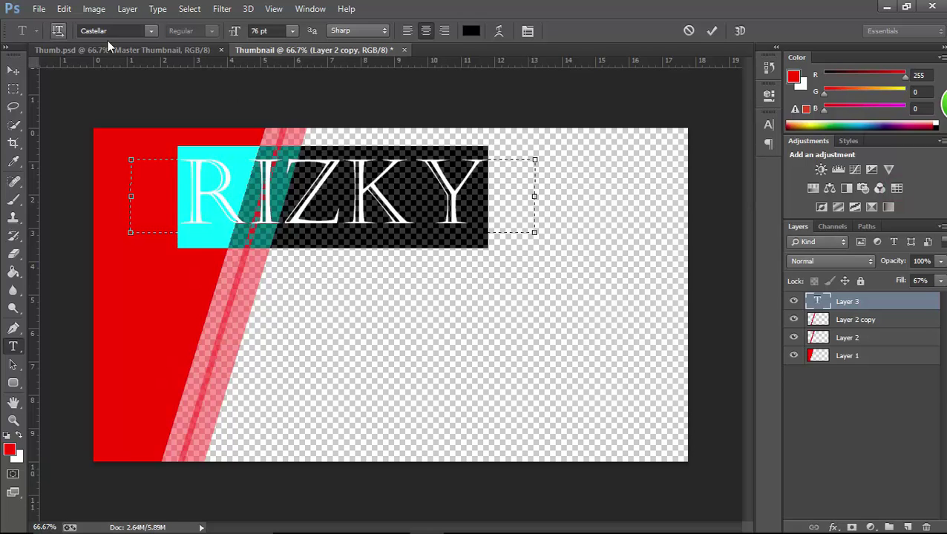
Set the RIZKY title font to BatmanForeverAlternate
click(150, 33)
scroll(239, 229, up, 2)
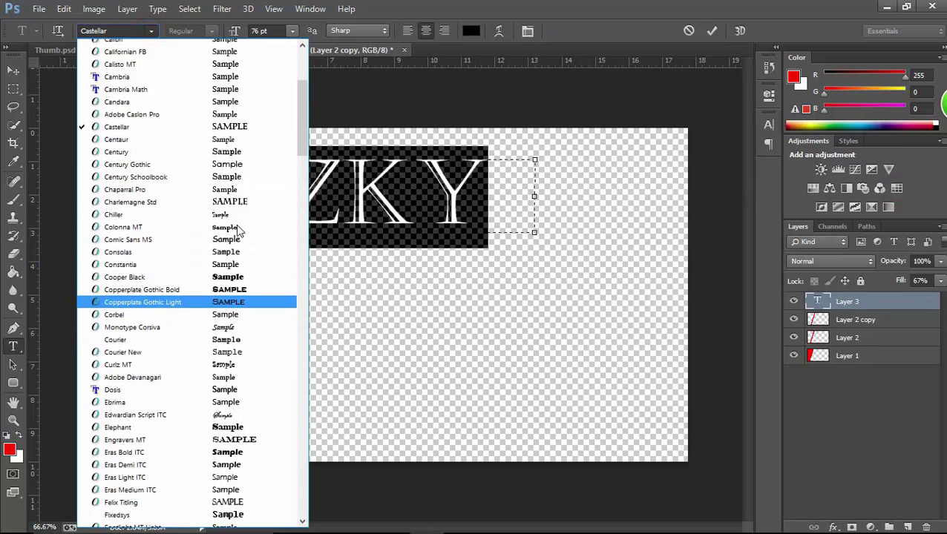
scroll(239, 228, up, 3)
scroll(239, 228, up, 1)
scroll(243, 152, up, 2)
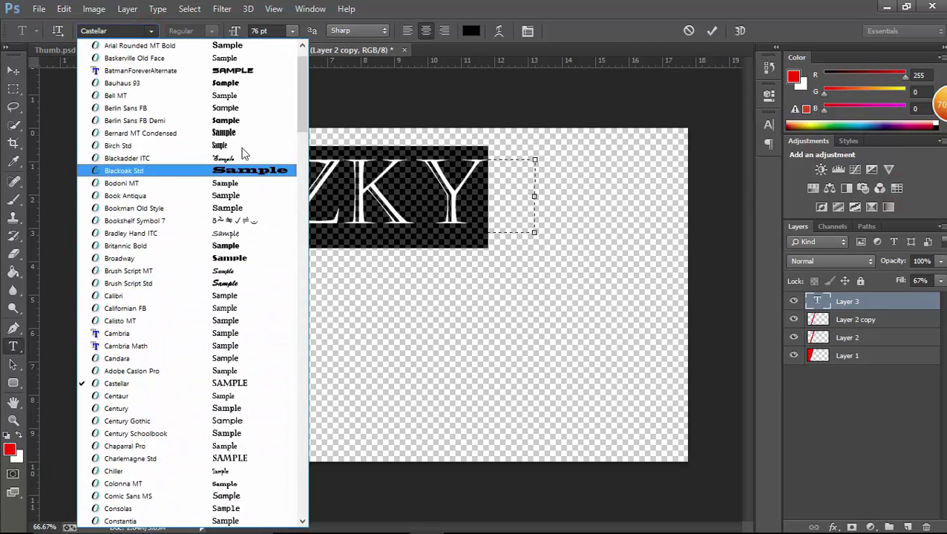
click(237, 72)
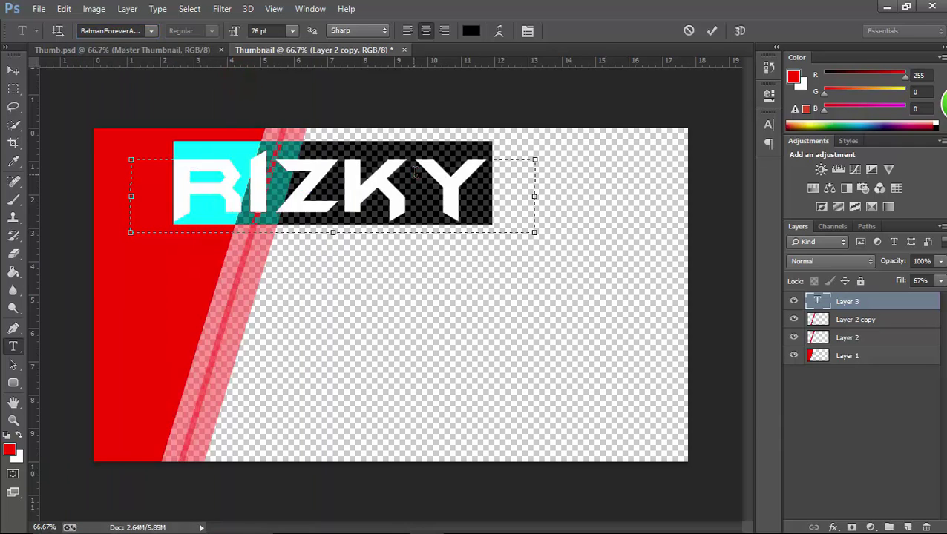
click(501, 204)
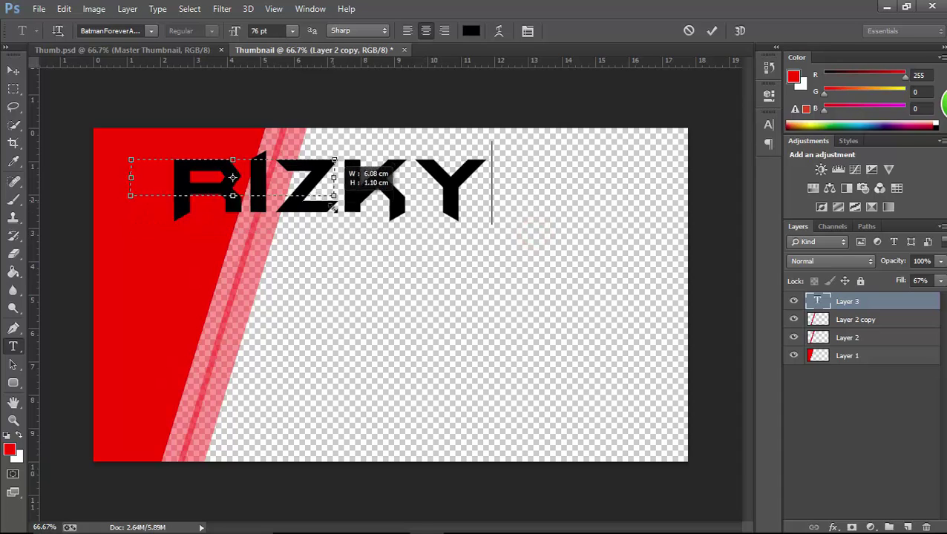
mouse_move(534, 235)
mouse_down()
mouse_move(338, 222)
mouse_move(500, 258)
mouse_move(482, 231)
mouse_up()
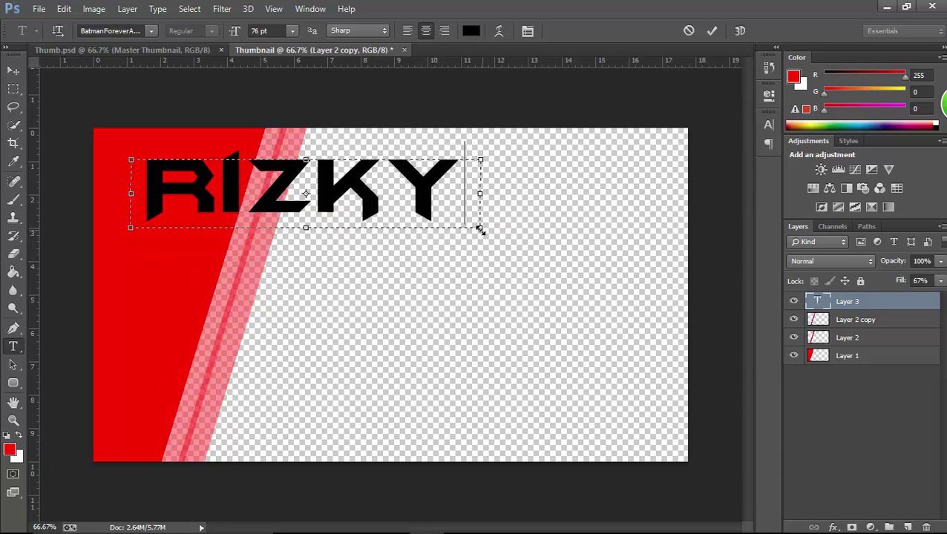
Resize the RIZKY title to 60 pt, fit its text box, and commit it
drag(463, 194, 270, 67)
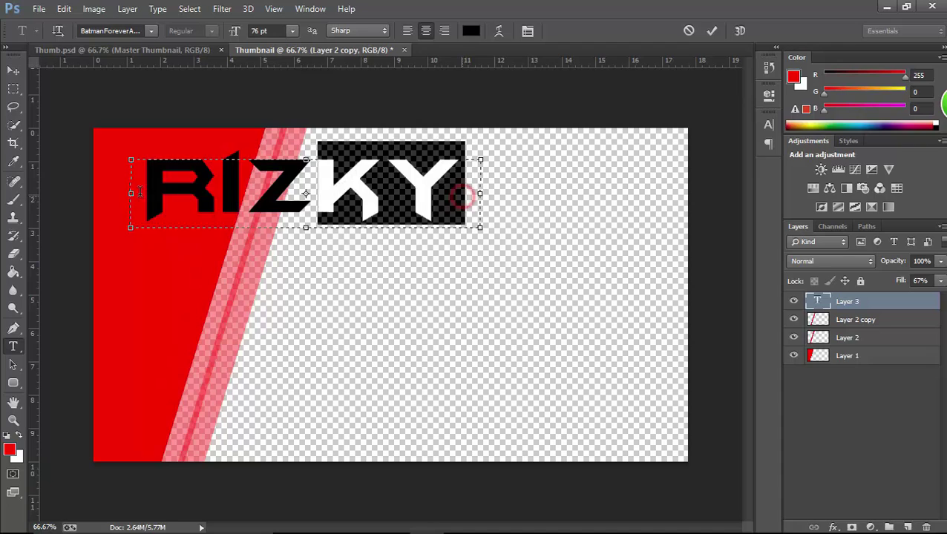
click(291, 31)
click(281, 244)
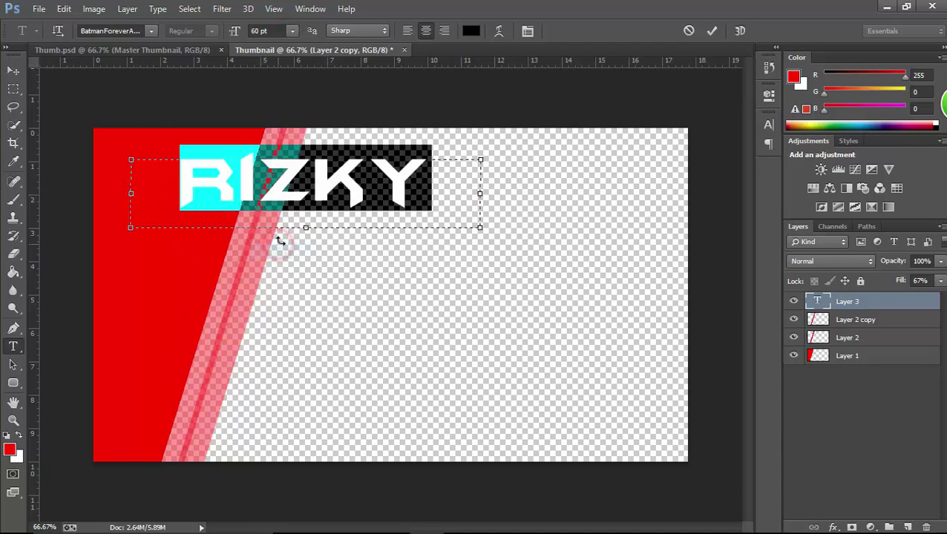
click(353, 214)
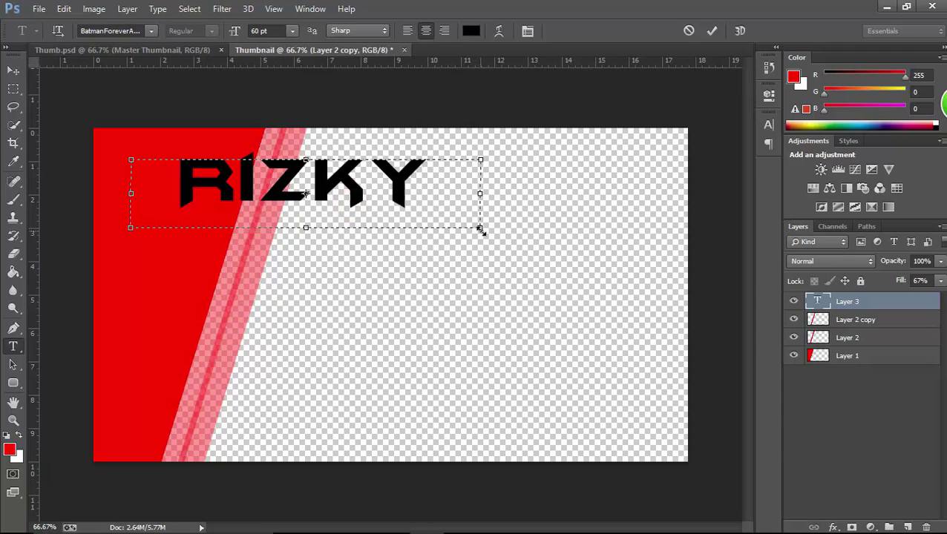
mouse_move(480, 228)
mouse_down()
mouse_move(382, 229)
mouse_move(399, 227)
mouse_up()
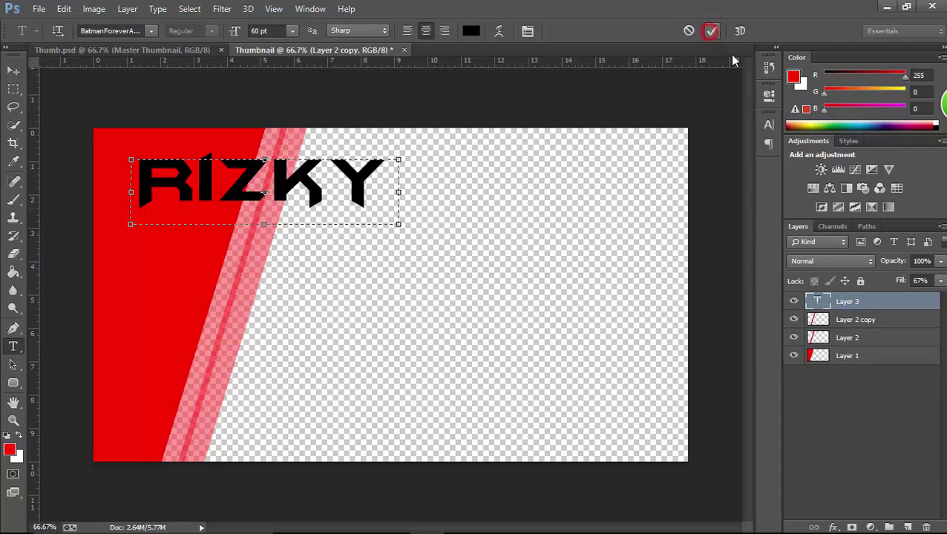
click(711, 31)
Nudge the RIZKY title within the top-left area and bring up the fx layer-effects list
click(13, 70)
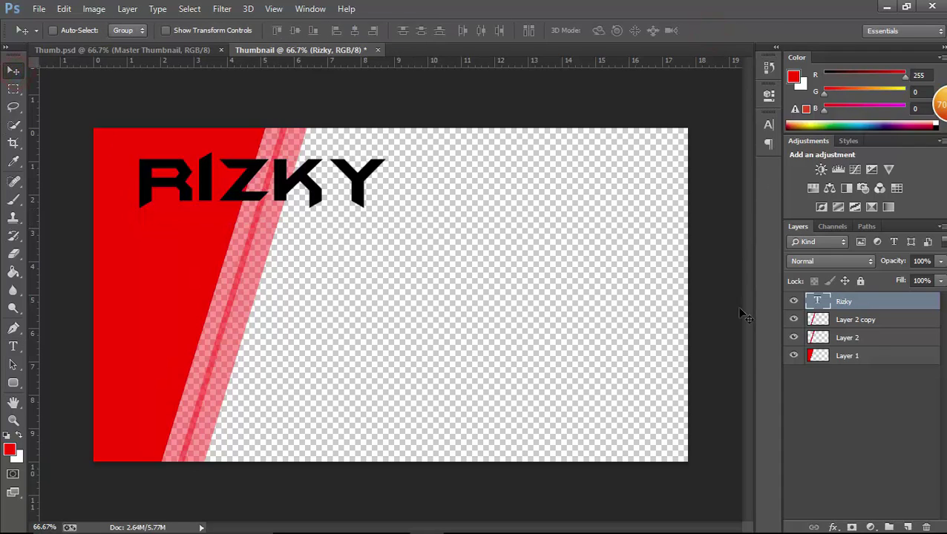
mouse_move(294, 222)
mouse_down()
mouse_move(746, 244)
mouse_move(612, 469)
mouse_up()
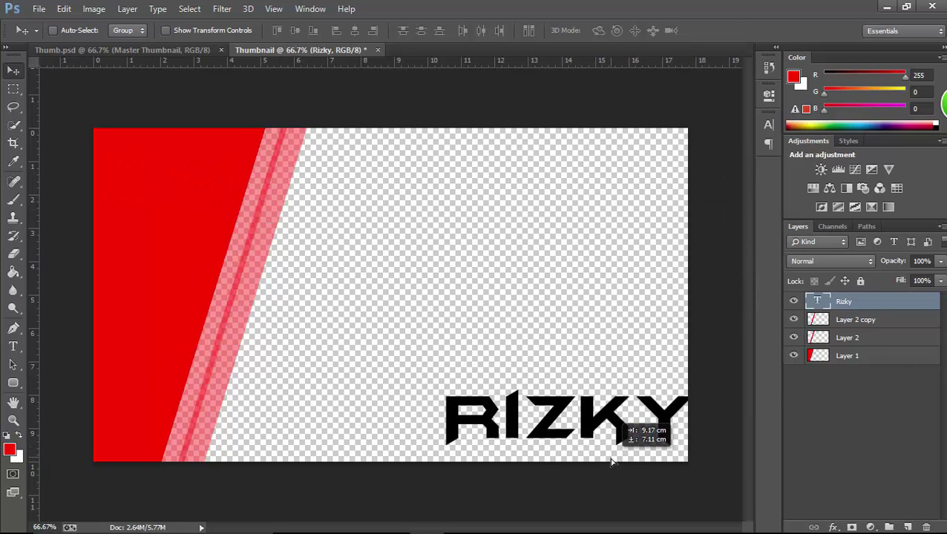
mouse_move(612, 468)
mouse_down()
mouse_move(211, 223)
mouse_move(284, 224)
mouse_move(274, 216)
mouse_up()
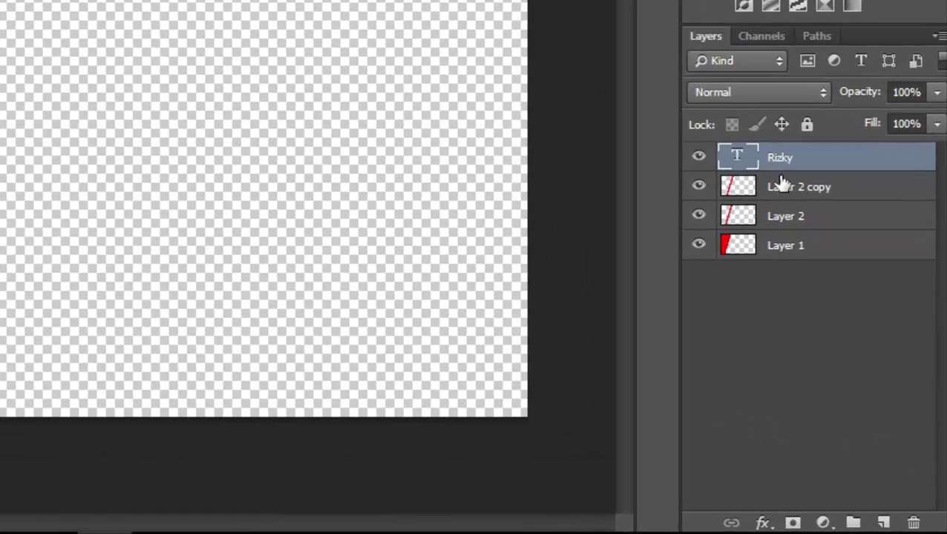
click(765, 523)
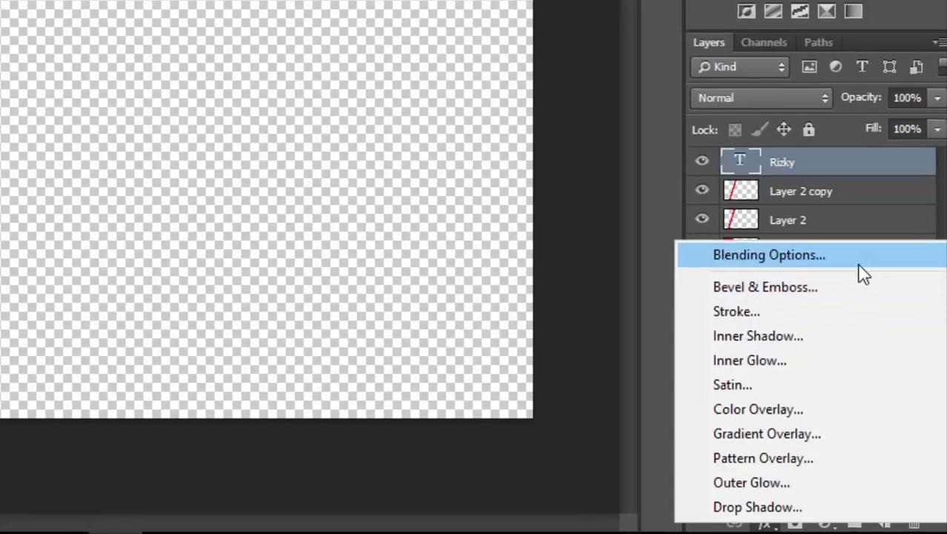
Move the Layer Style dialog off the title and try a Bevel & Emboss on RIZKY
key(Escape)
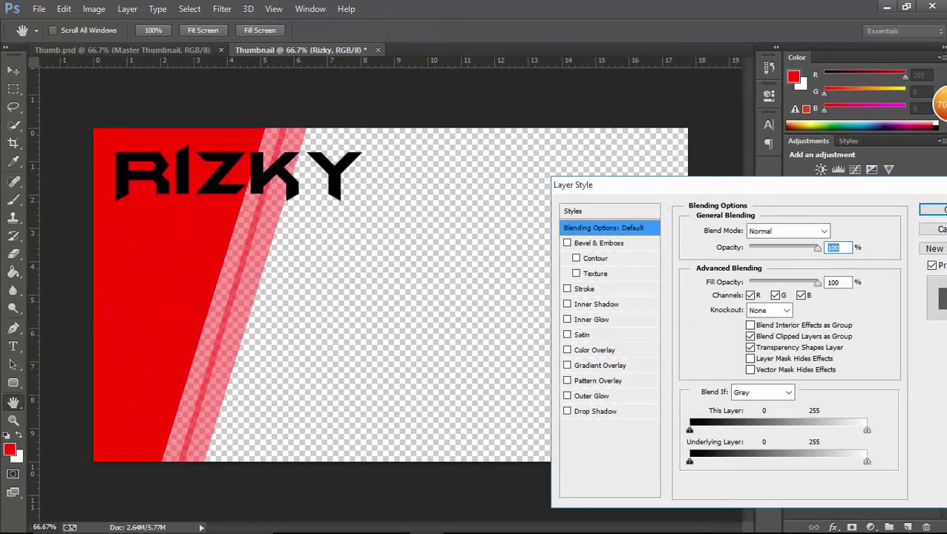
drag(810, 191, 717, 132)
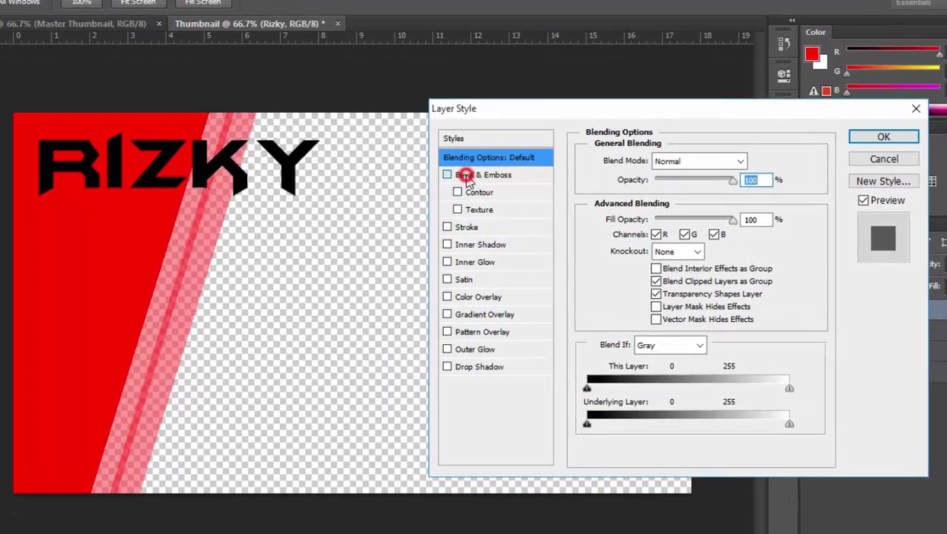
click(490, 184)
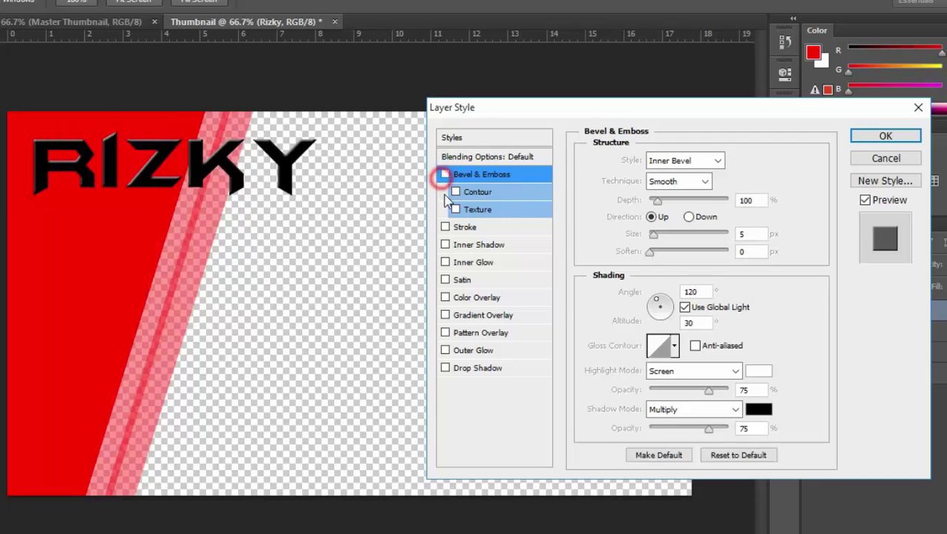
click(445, 174)
Turn on a Stroke for the RIZKY title and set its colour to white (ffffff)
click(466, 228)
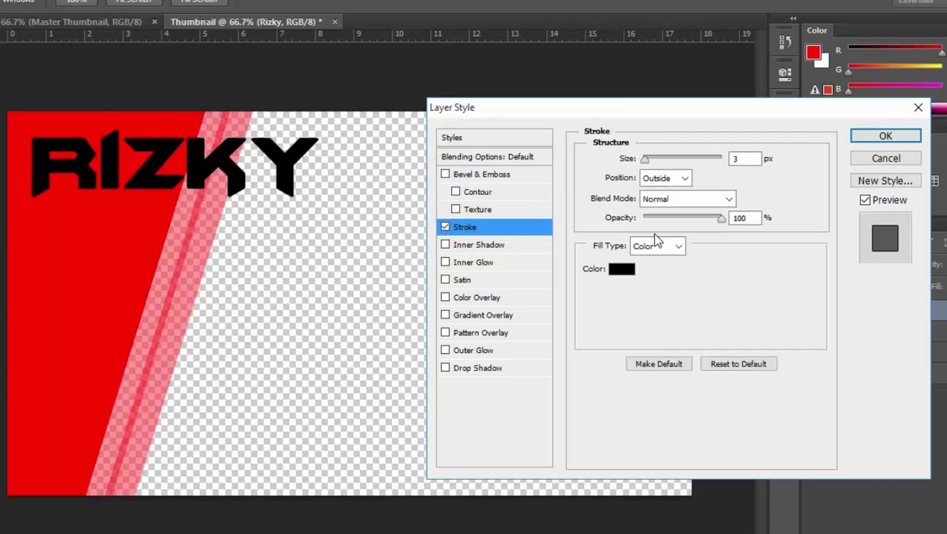
click(622, 270)
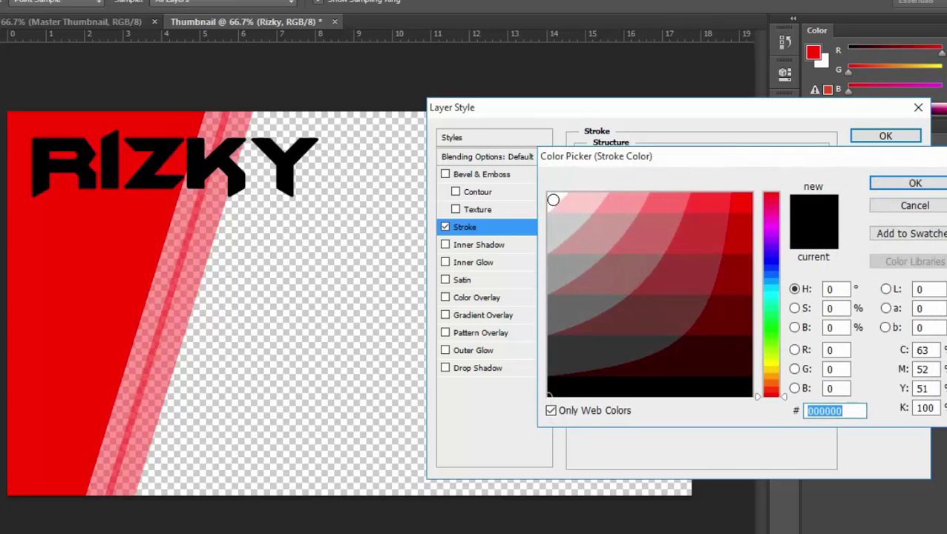
text(ffffff)
click(718, 234)
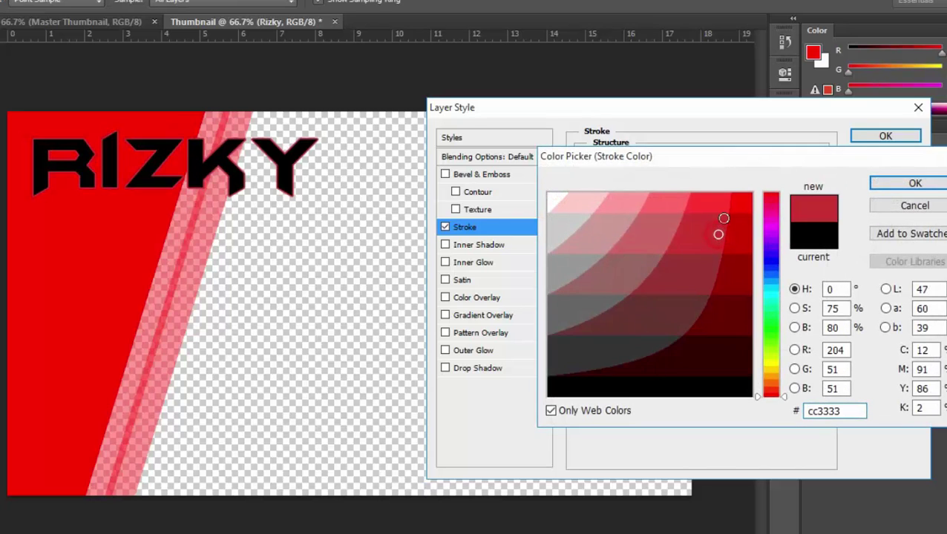
drag(768, 237, 770, 313)
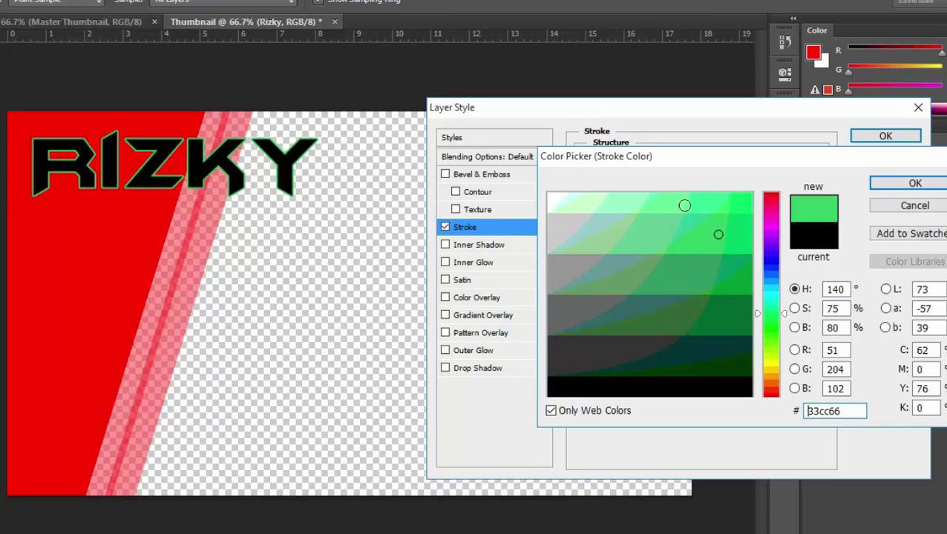
click(735, 206)
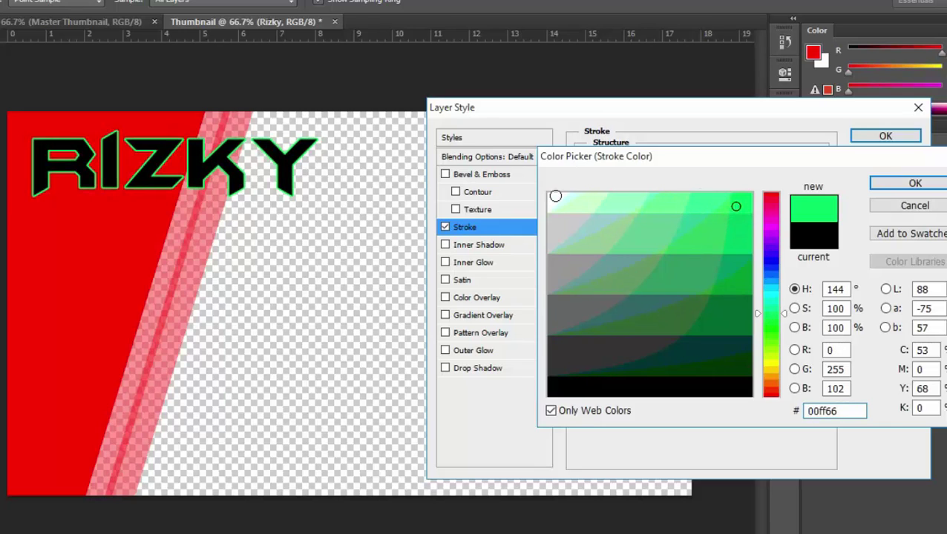
click(555, 196)
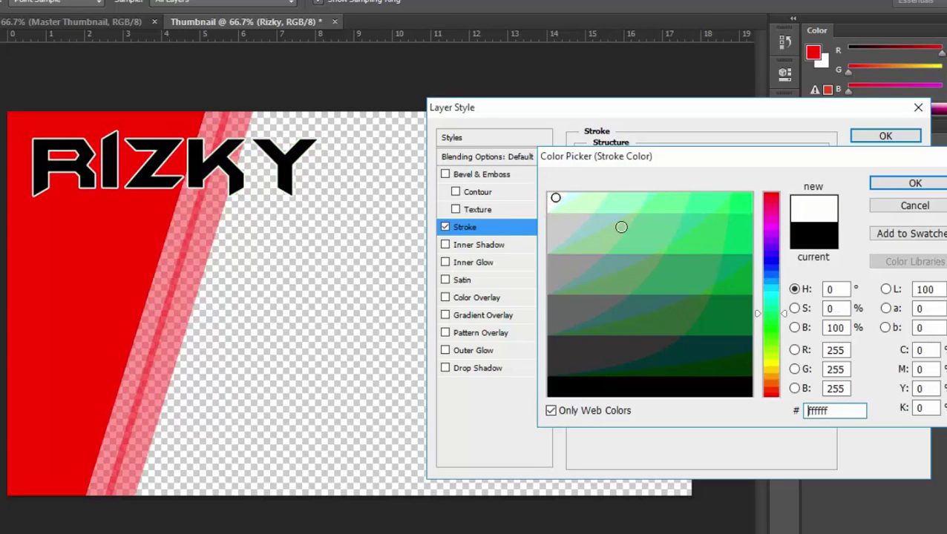
click(914, 184)
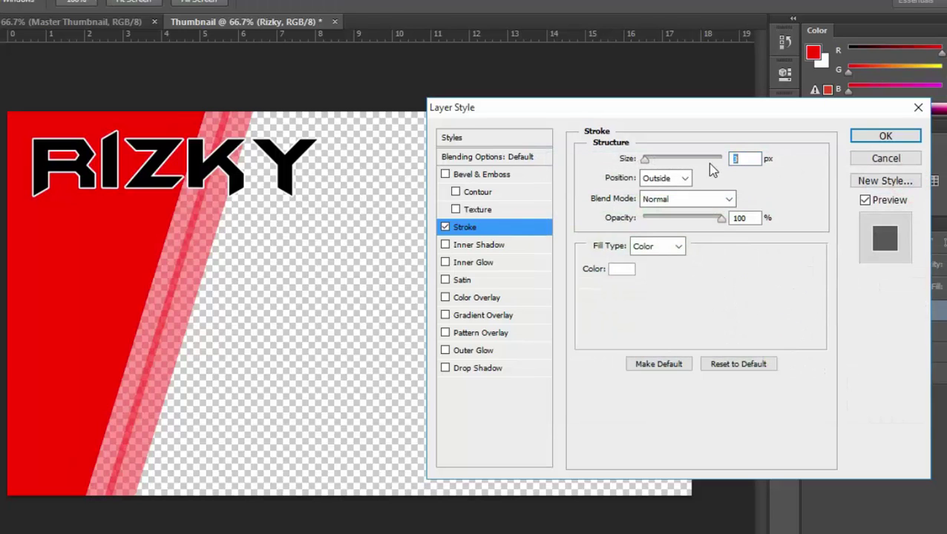
Make the stroke 9 px wide with Position set to Outside
drag(654, 163, 649, 163)
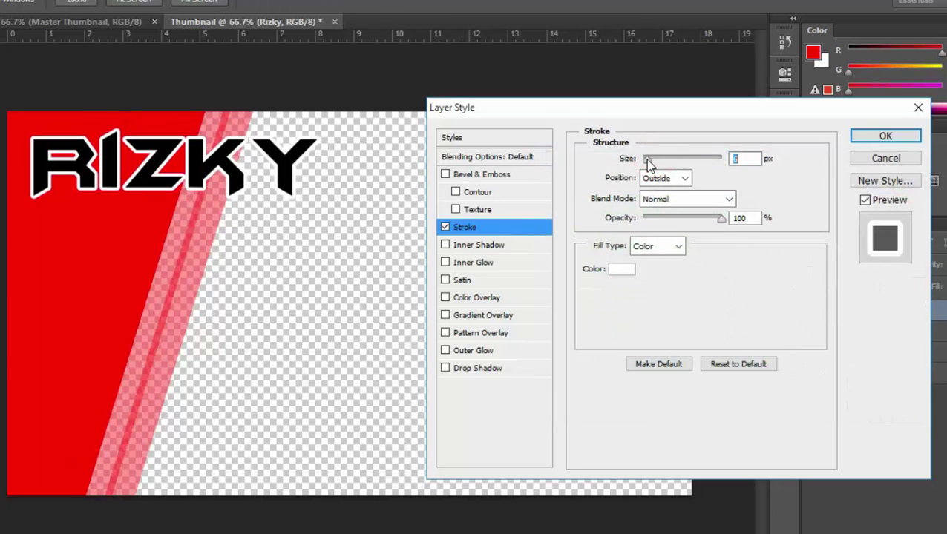
click(650, 164)
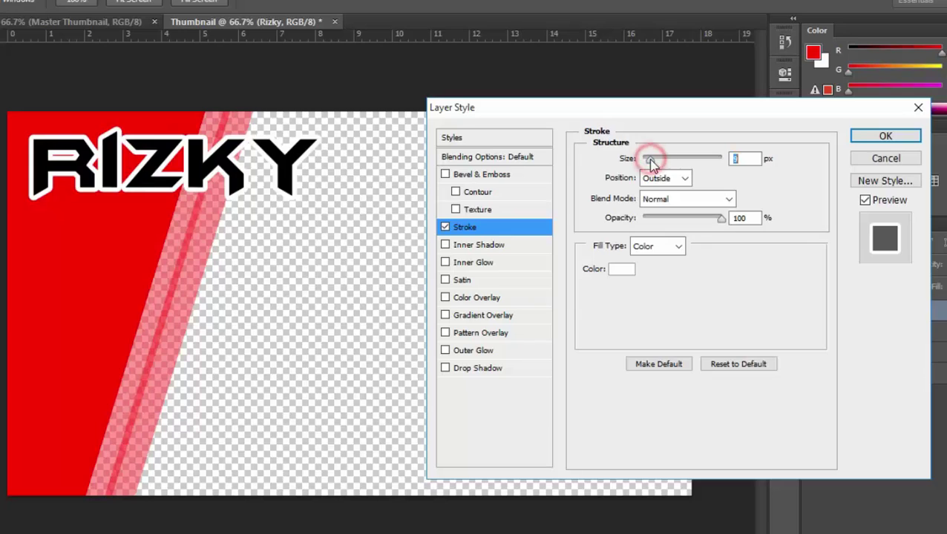
click(668, 178)
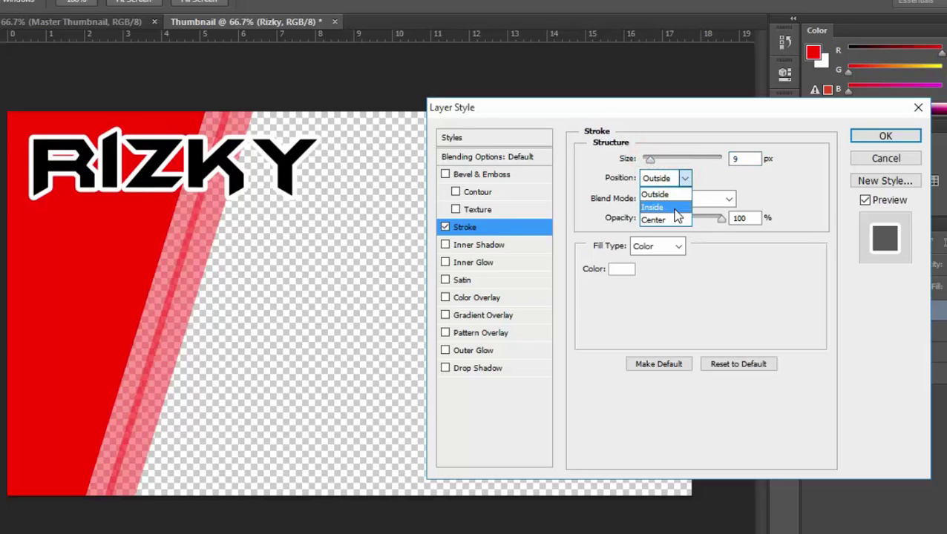
click(677, 208)
click(671, 178)
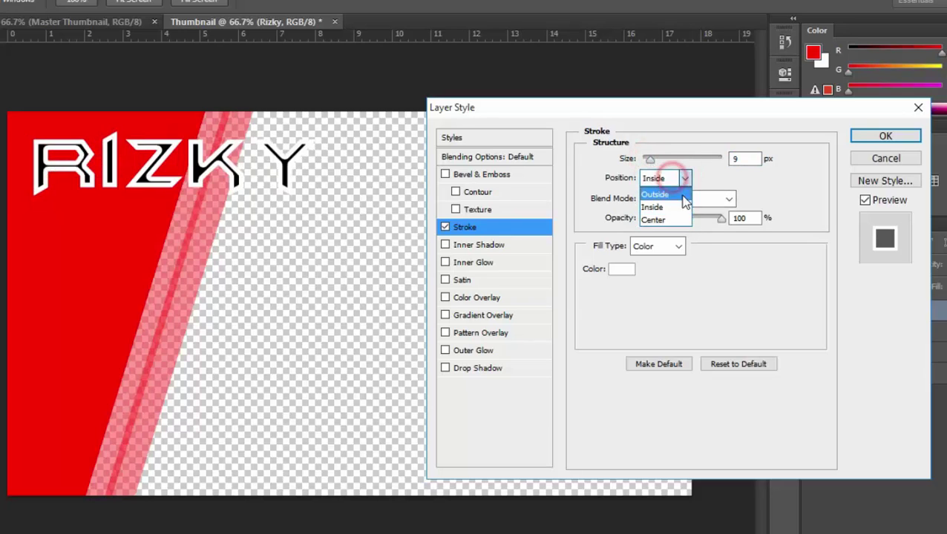
click(674, 217)
click(678, 178)
click(664, 196)
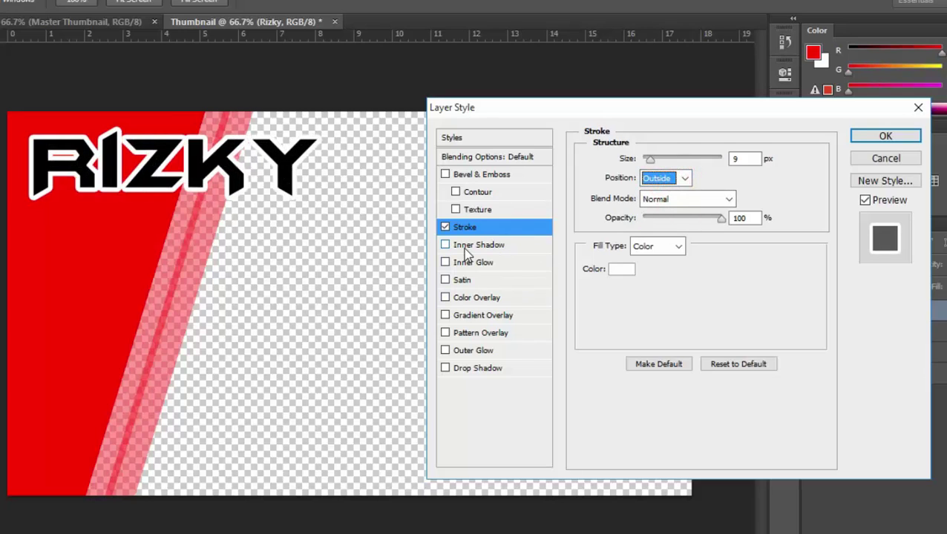
Trial an inner shadow on the title (10 px distance, 111° angle), then remove it
click(507, 244)
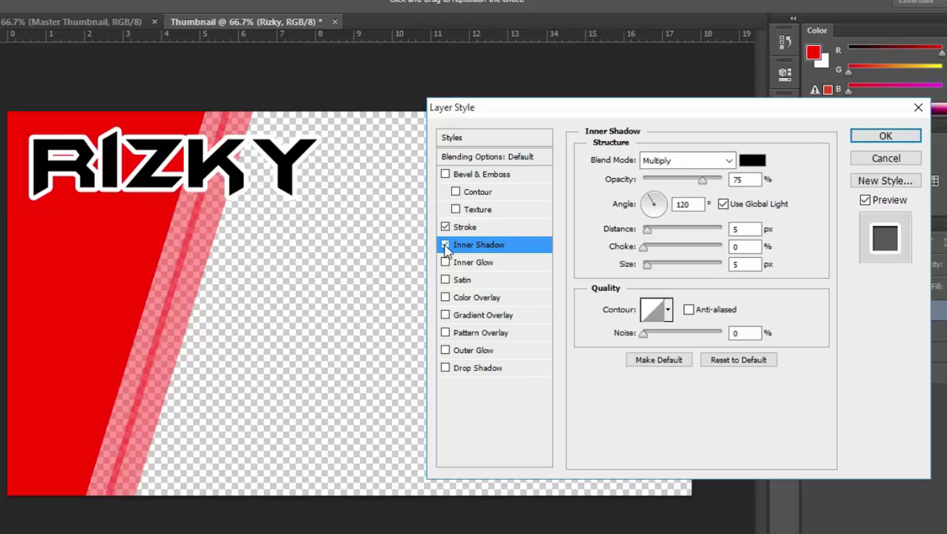
mouse_move(701, 181)
mouse_down()
mouse_move(671, 181)
mouse_move(710, 183)
mouse_up()
mouse_move(646, 229)
mouse_down()
mouse_move(677, 233)
mouse_move(644, 231)
mouse_up()
click(648, 220)
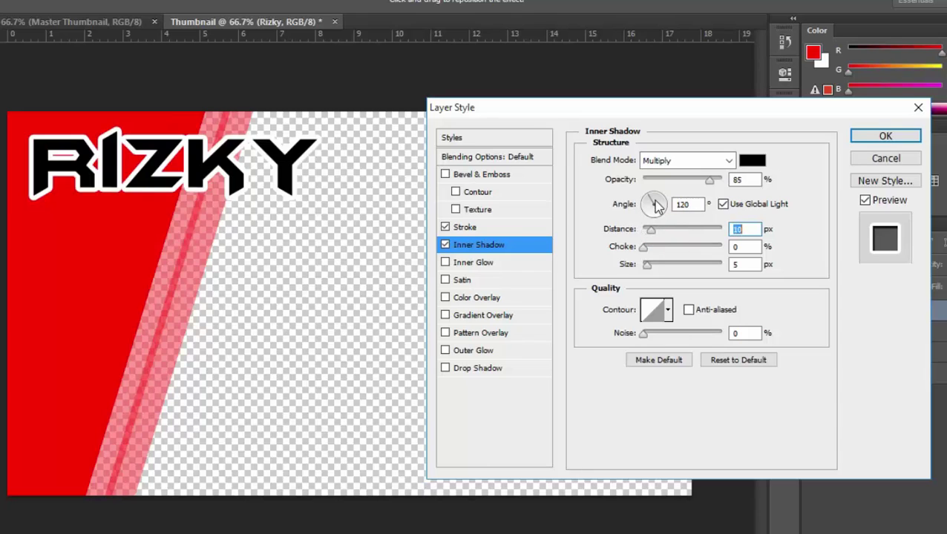
click(649, 218)
click(658, 191)
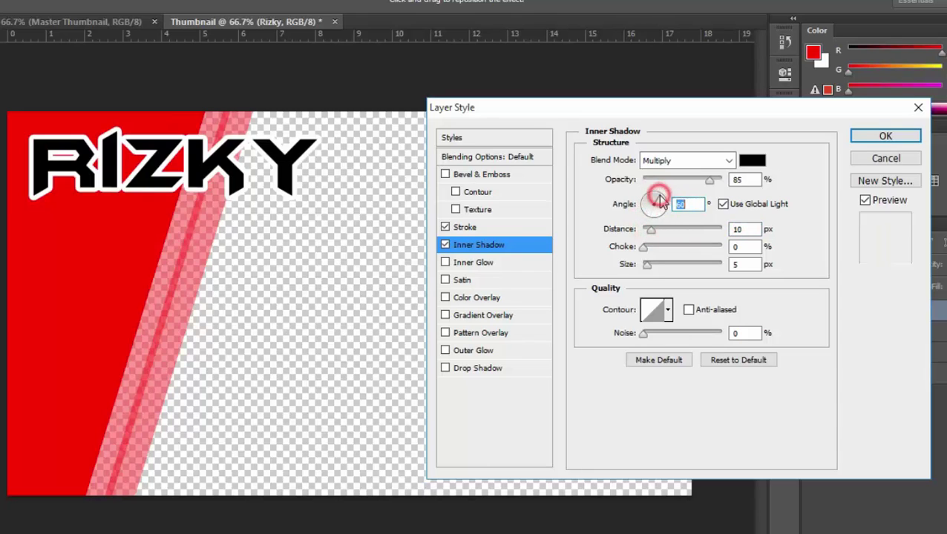
click(659, 210)
click(651, 198)
click(650, 211)
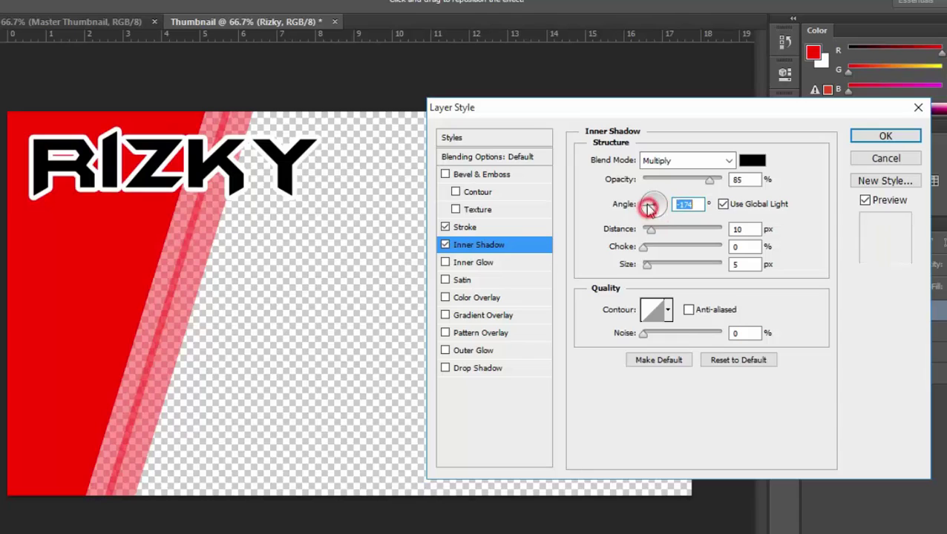
click(650, 195)
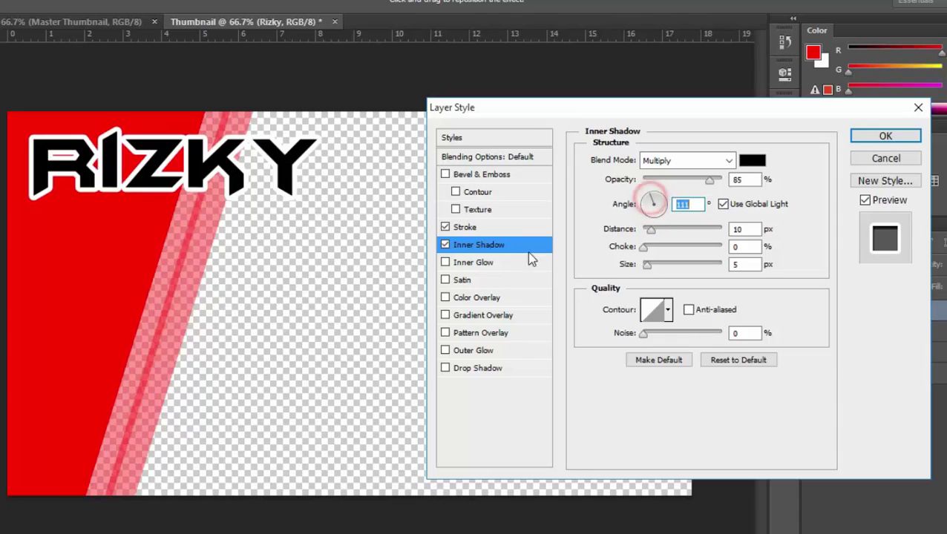
click(445, 247)
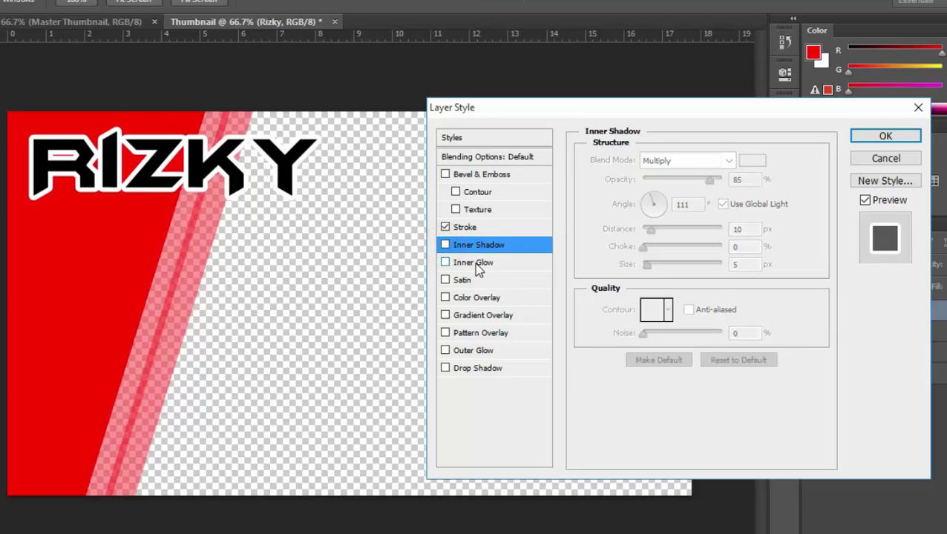
Add an inner glow at 74% opacity in olive #999933
click(481, 264)
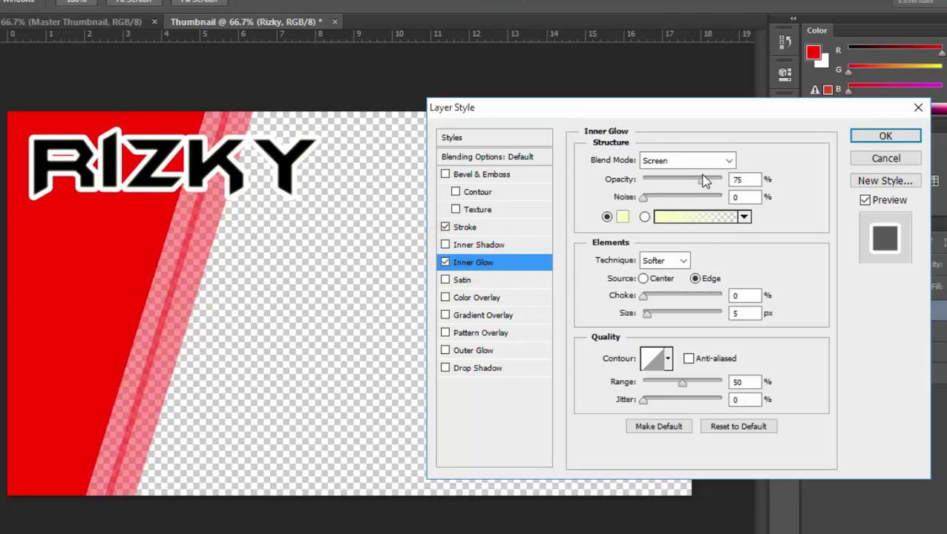
drag(703, 187, 662, 199)
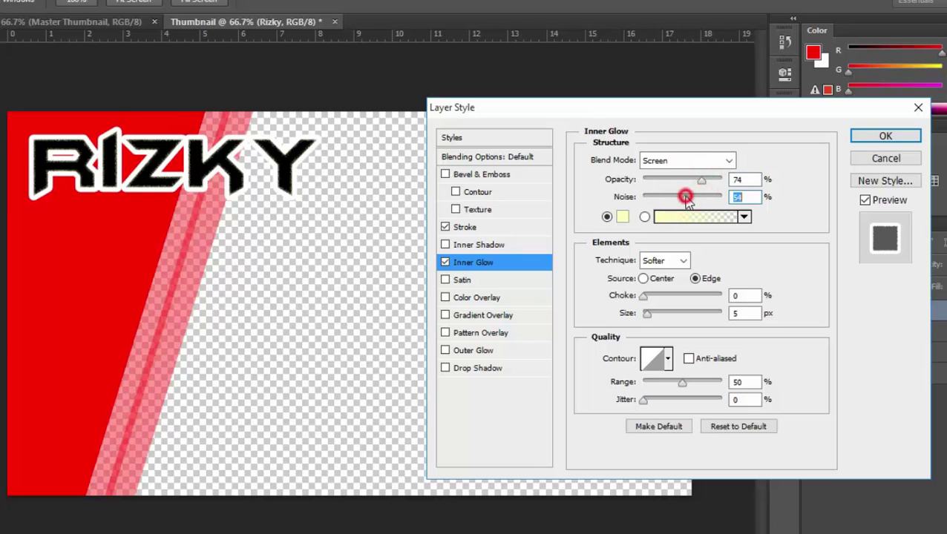
click(622, 216)
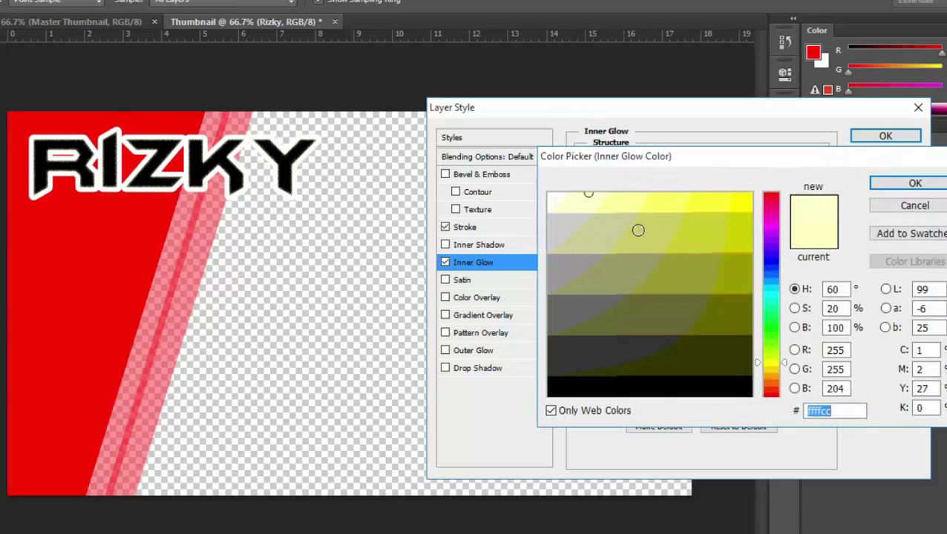
click(703, 202)
click(720, 222)
click(698, 255)
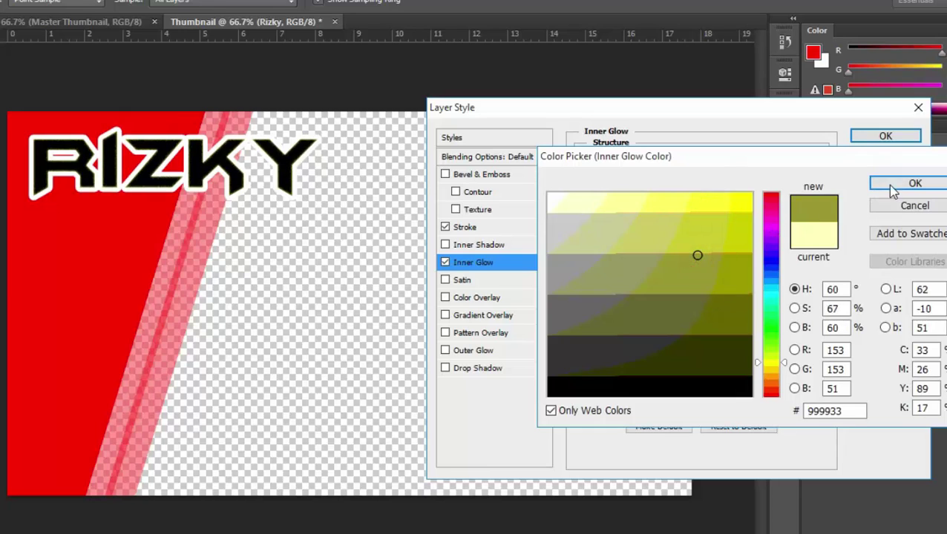
click(912, 183)
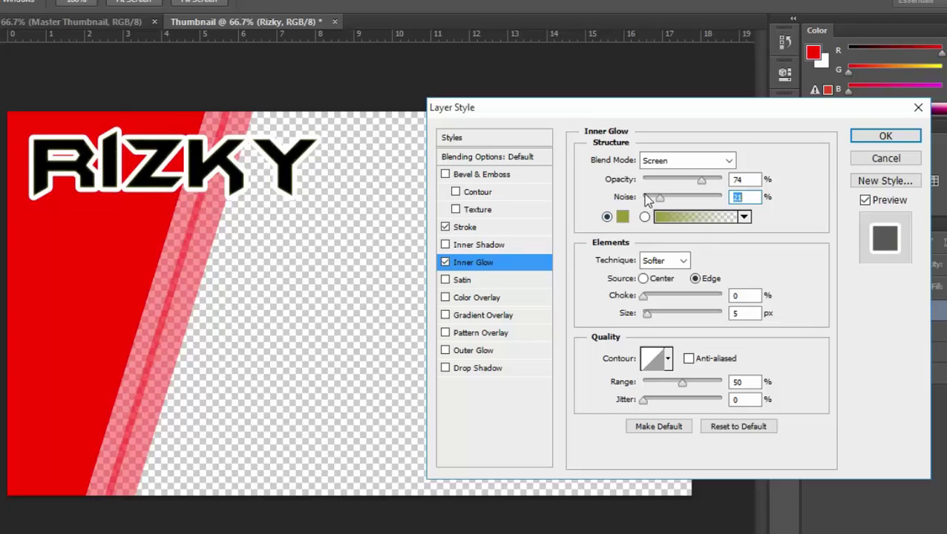
Swap the inner glow for a red FF0000 satin at 33% opacity with wider distance and size
click(445, 261)
click(468, 281)
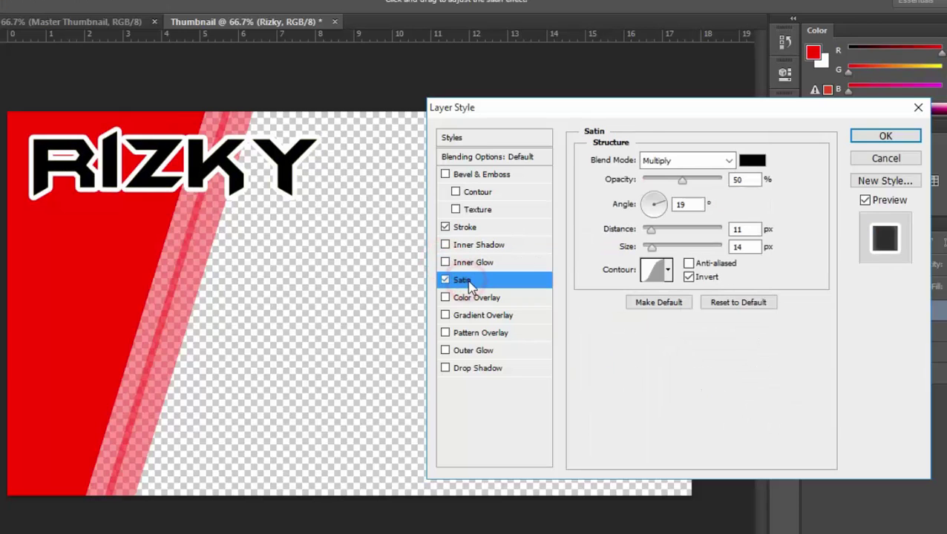
click(716, 160)
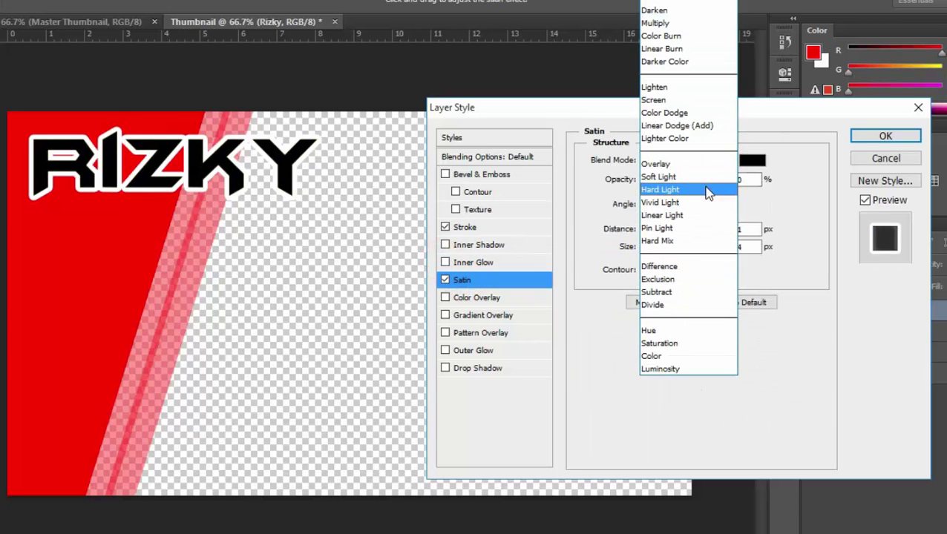
click(705, 164)
click(752, 160)
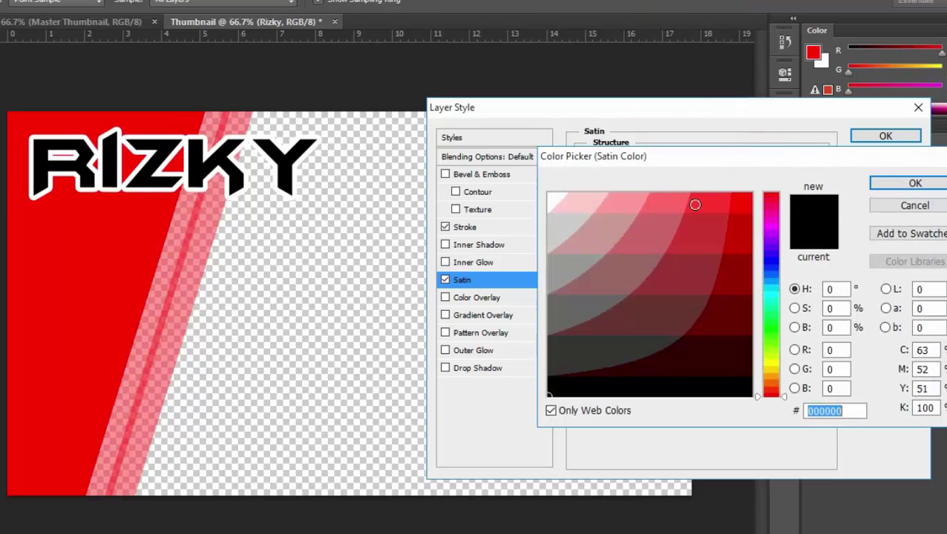
click(746, 197)
click(904, 185)
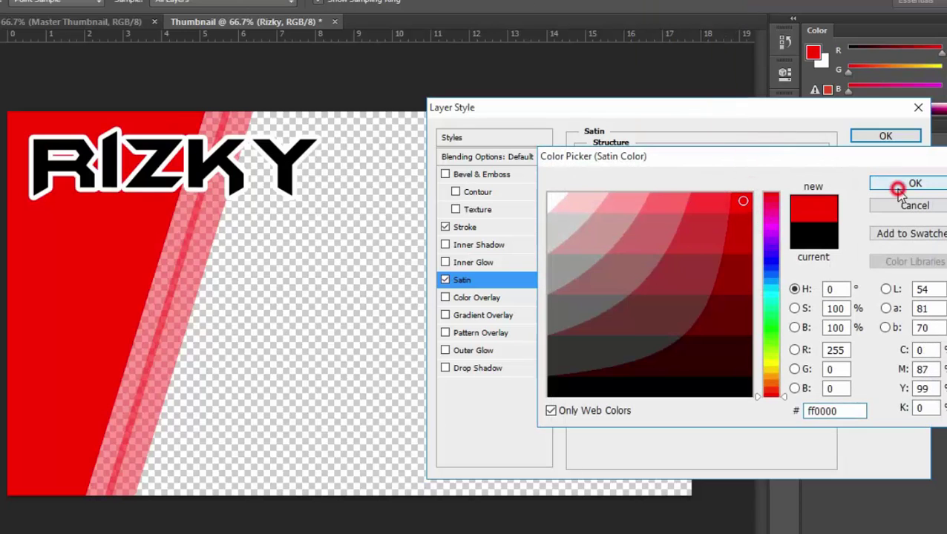
drag(682, 180, 667, 181)
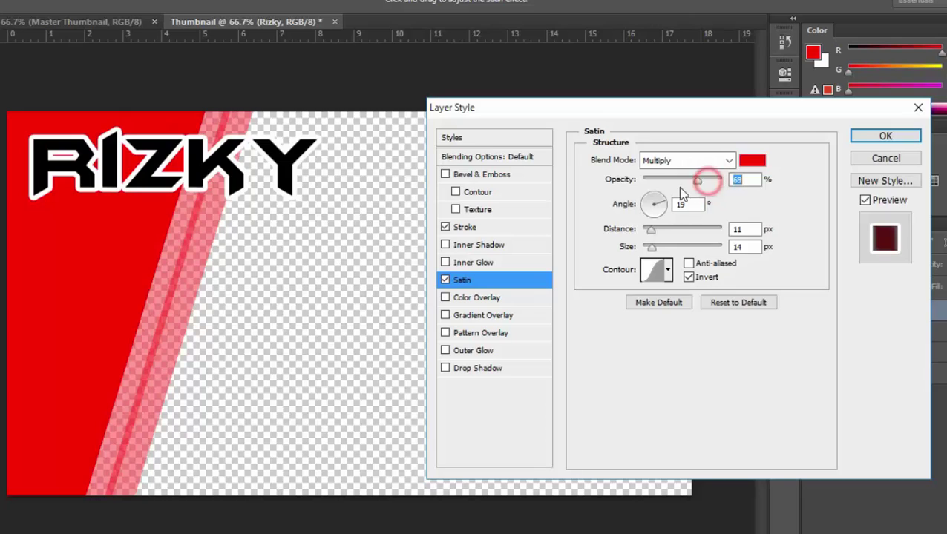
mouse_move(650, 230)
mouse_down()
mouse_move(683, 229)
mouse_move(672, 247)
mouse_up()
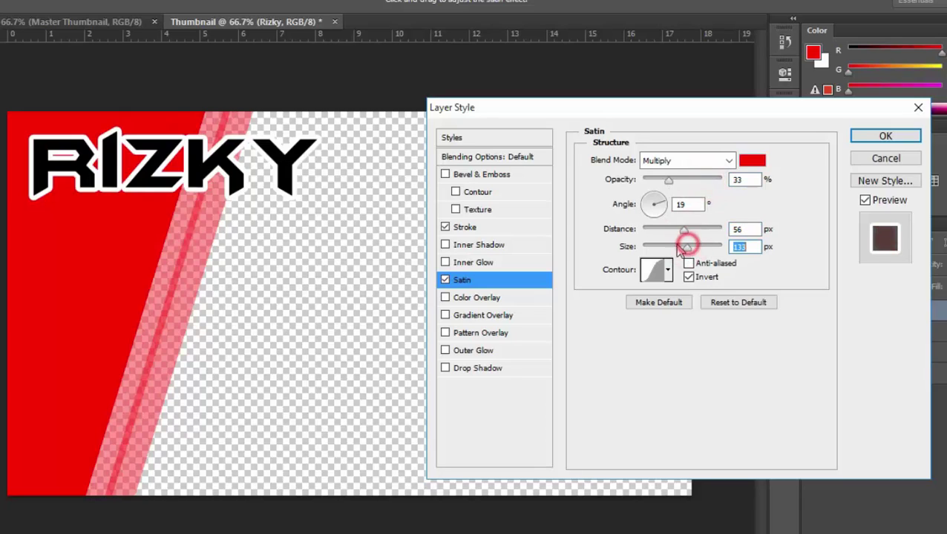
Drop the satin and enable Color Overlay, Gradient Overlay, Pattern Overlay, Outer Glow and Drop Shadow
click(446, 281)
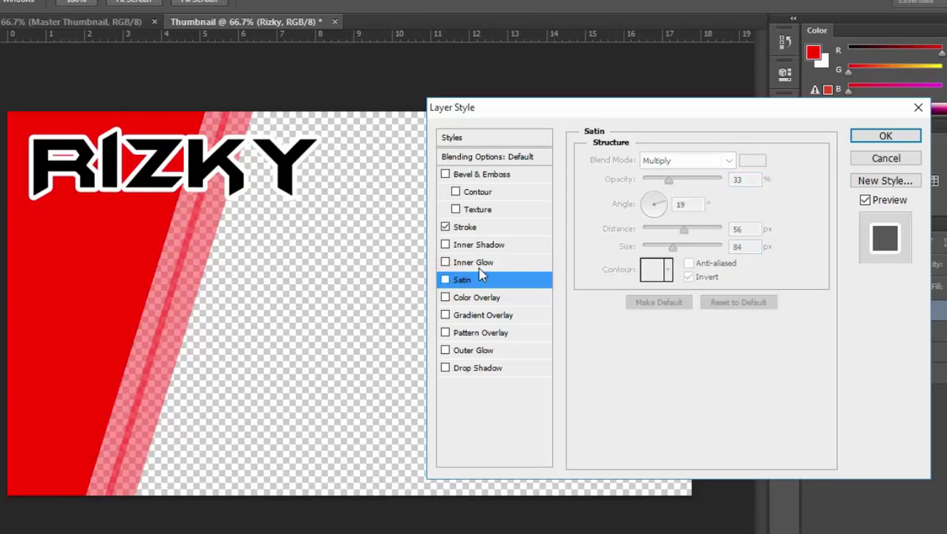
click(485, 300)
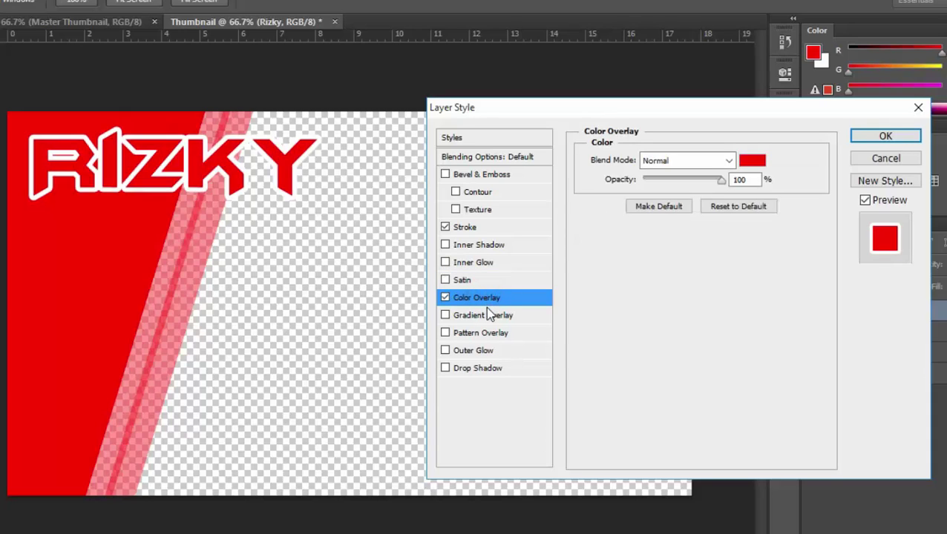
click(493, 317)
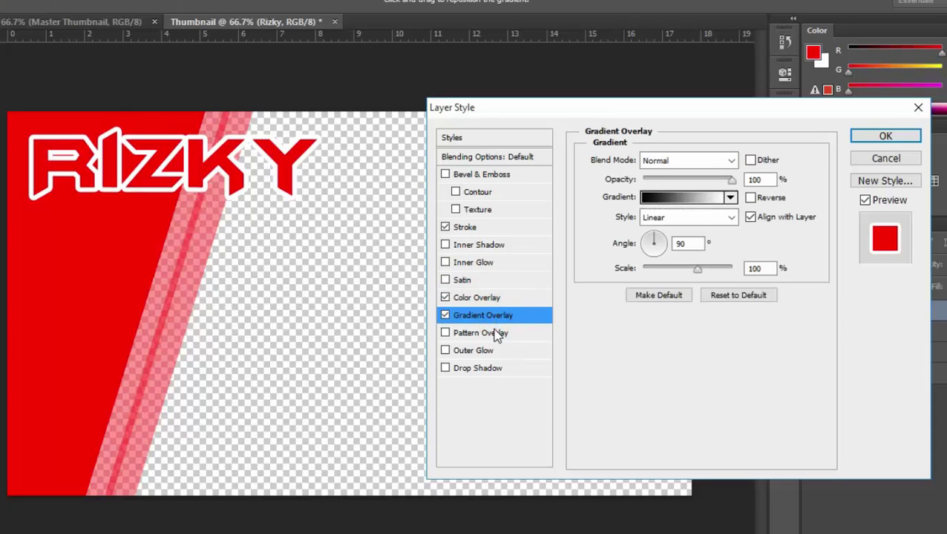
click(508, 335)
click(498, 350)
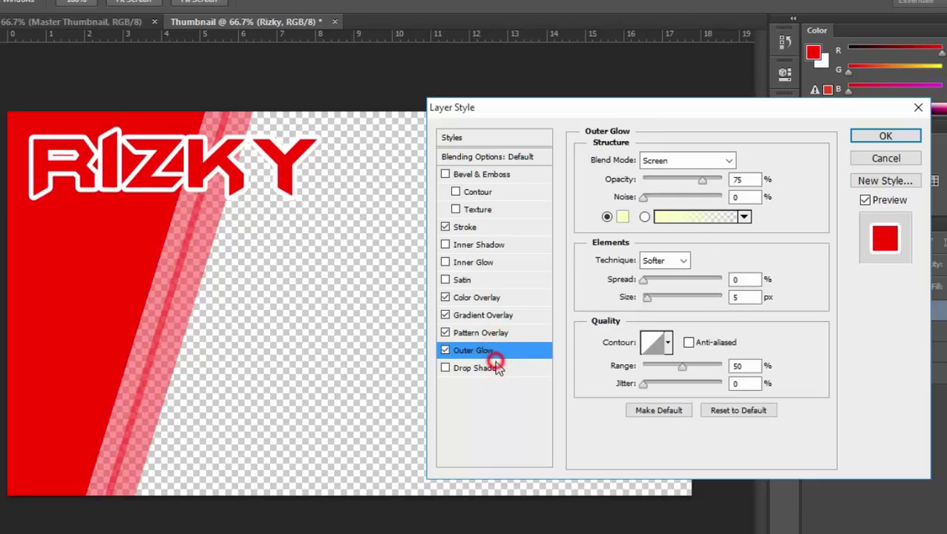
click(494, 370)
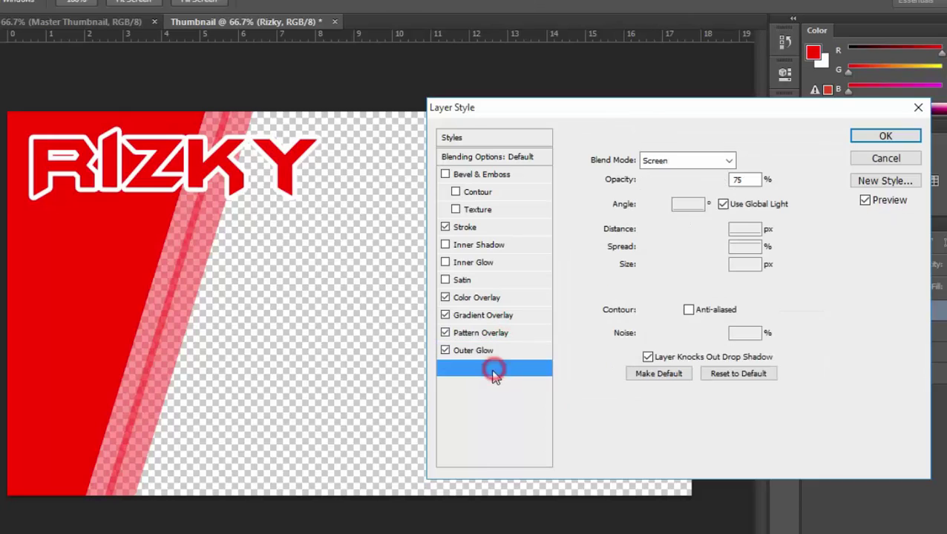
Turn off the outer glow, pattern, gradient and colour overlays on the title
click(445, 350)
click(445, 332)
click(445, 315)
click(445, 298)
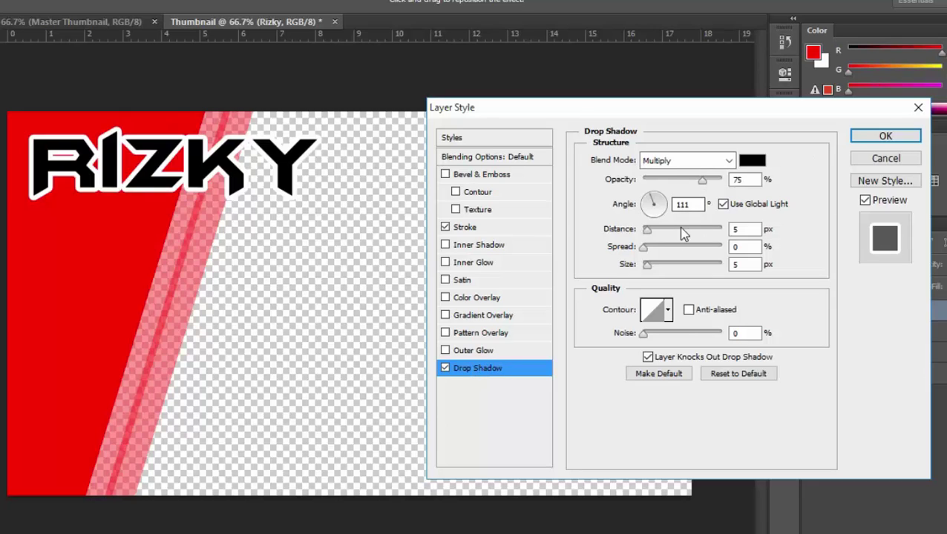
Set the drop shadow to 23 px distance, 59° angle and 6% spread, and apply the style
drag(681, 228, 658, 231)
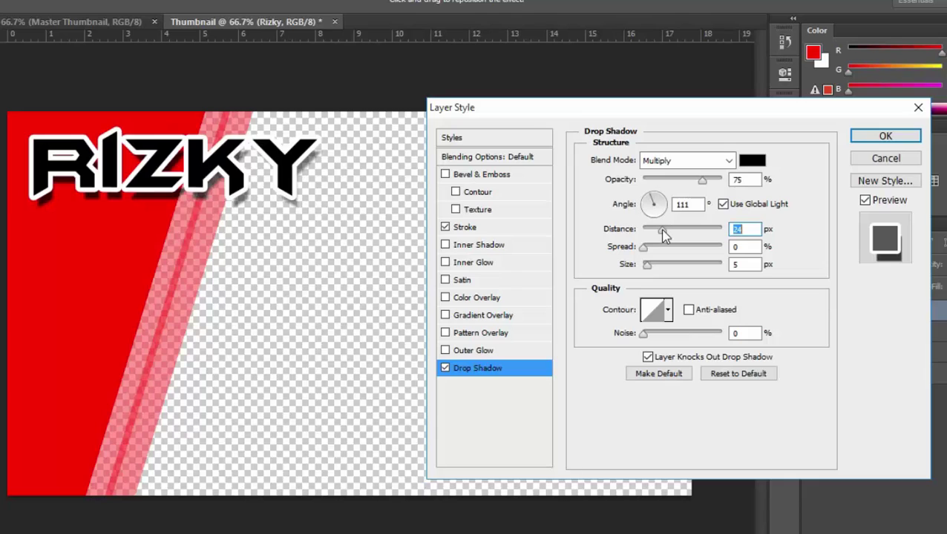
drag(667, 229, 661, 229)
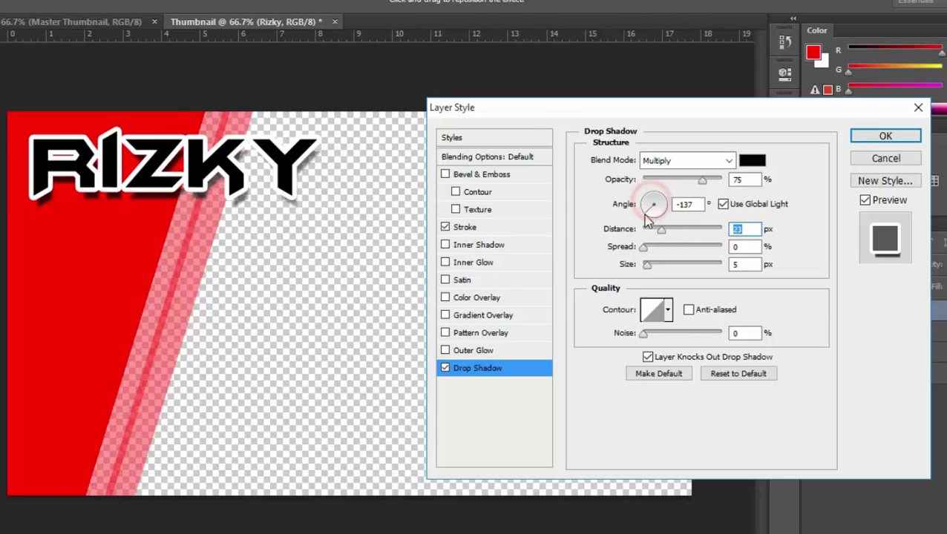
drag(653, 208, 658, 201)
drag(644, 247, 650, 248)
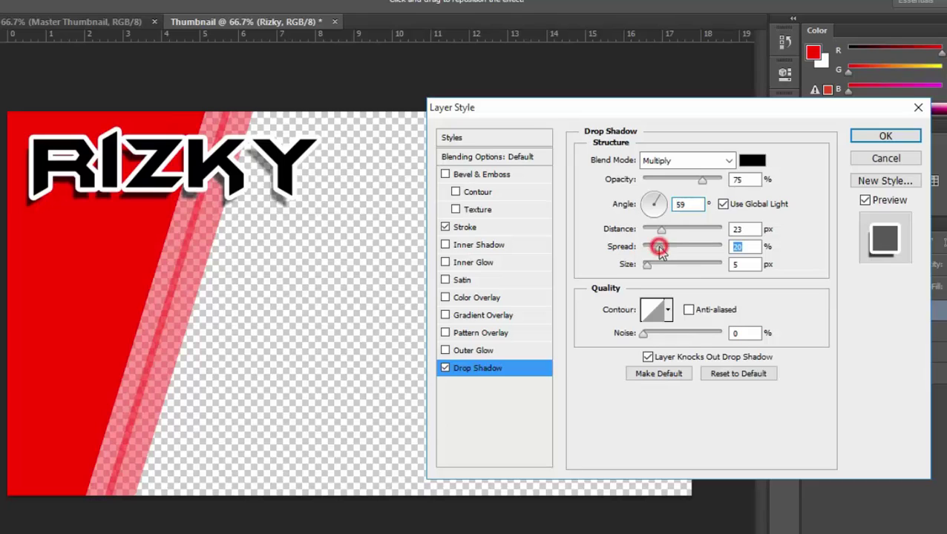
click(647, 248)
click(655, 261)
click(646, 264)
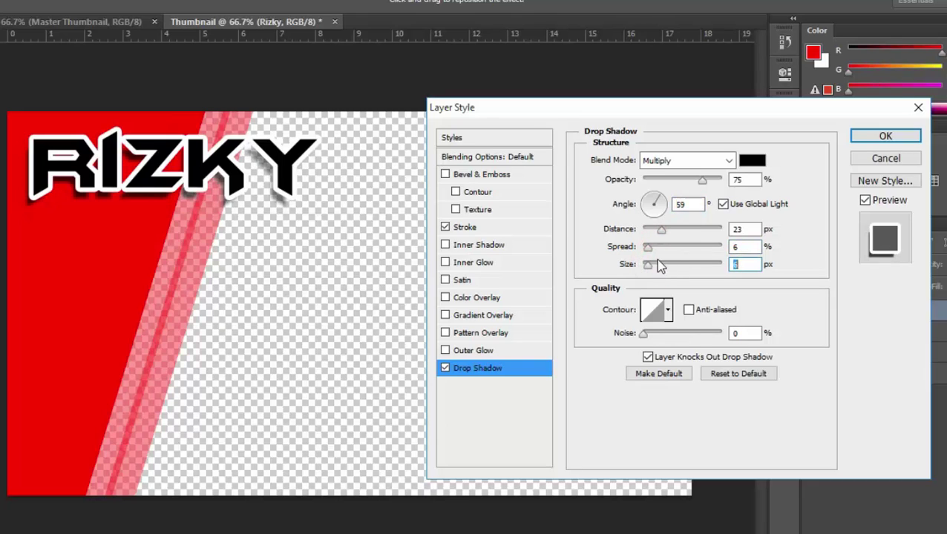
click(882, 137)
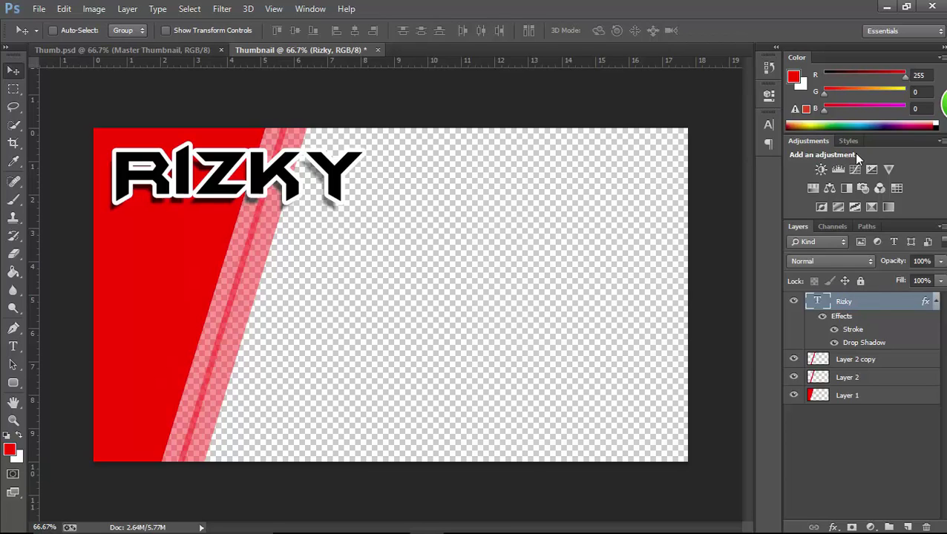
Open GTA-San-Andreas-Android-iOS.png from the RR Gaming folder after checking the Thumb.psd reference
click(119, 49)
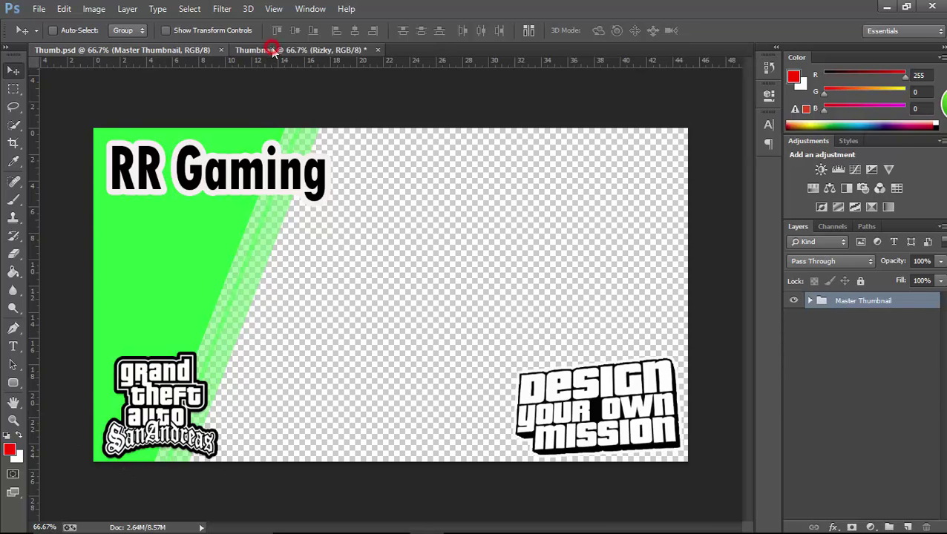
click(271, 49)
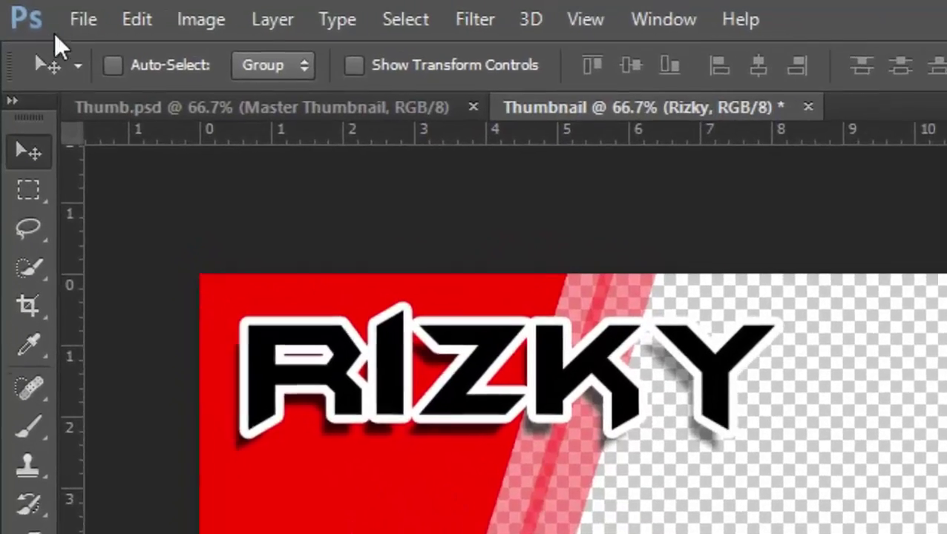
click(37, 9)
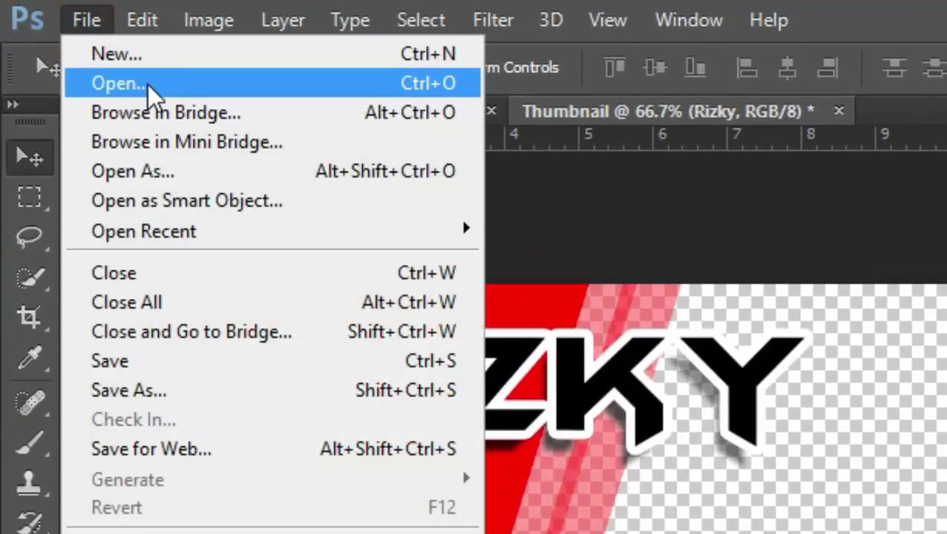
click(141, 83)
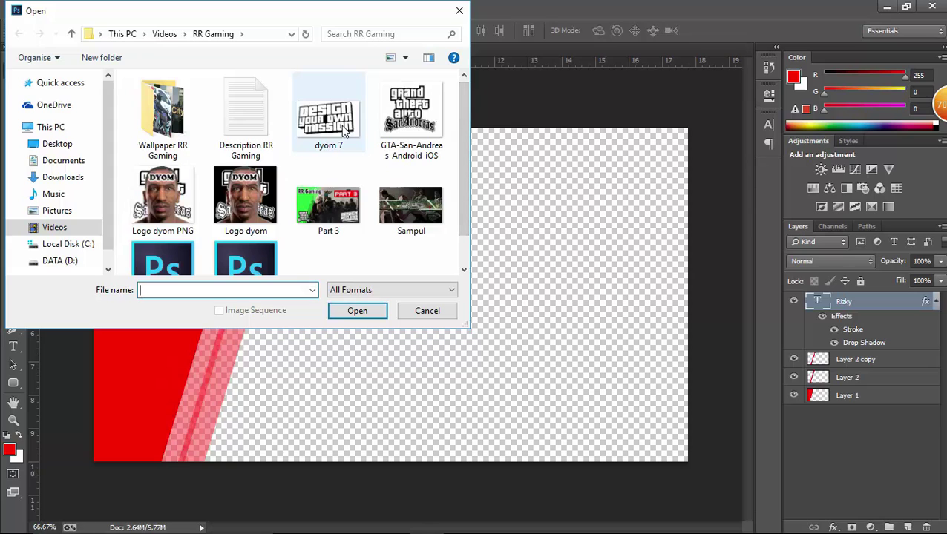
click(431, 115)
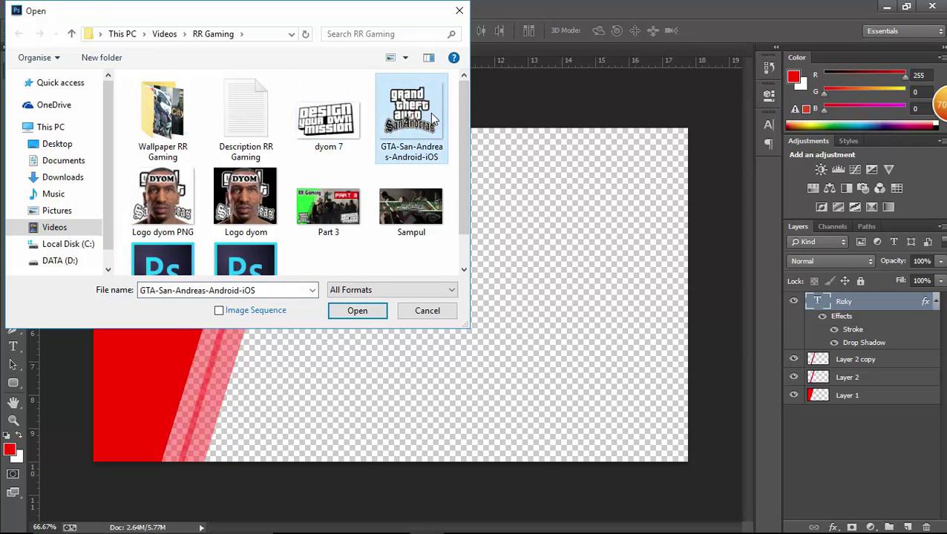
click(360, 311)
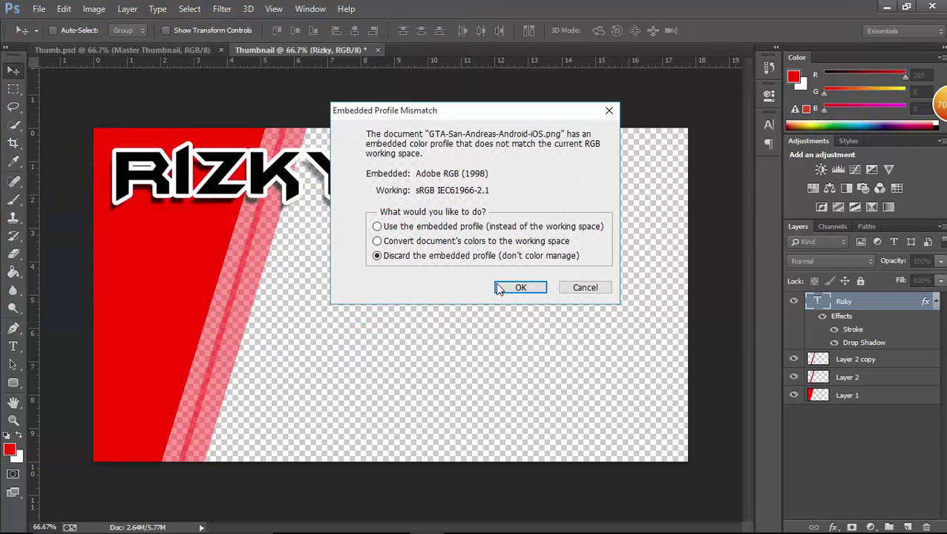
Discard the embedded colour profile and drag the GTA logo into the Thumbnail document
click(511, 291)
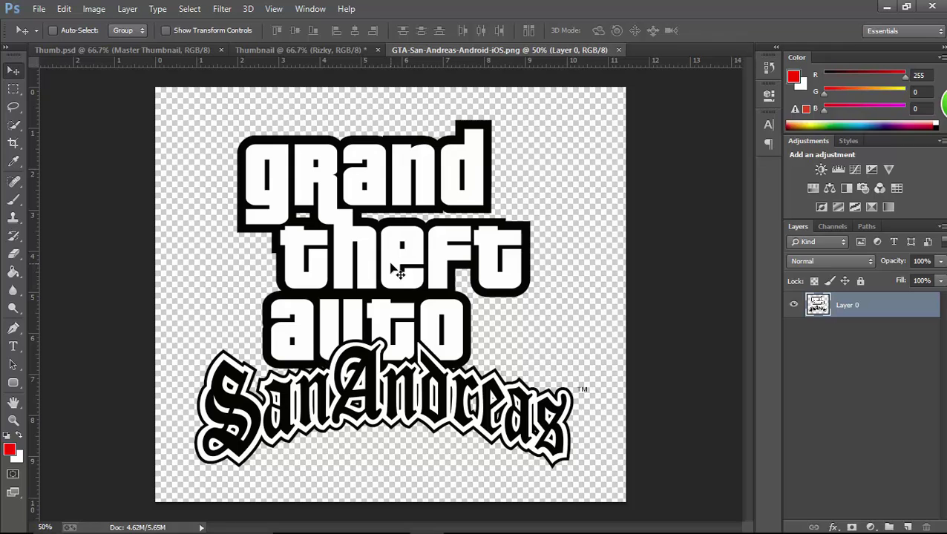
drag(395, 268, 332, 43)
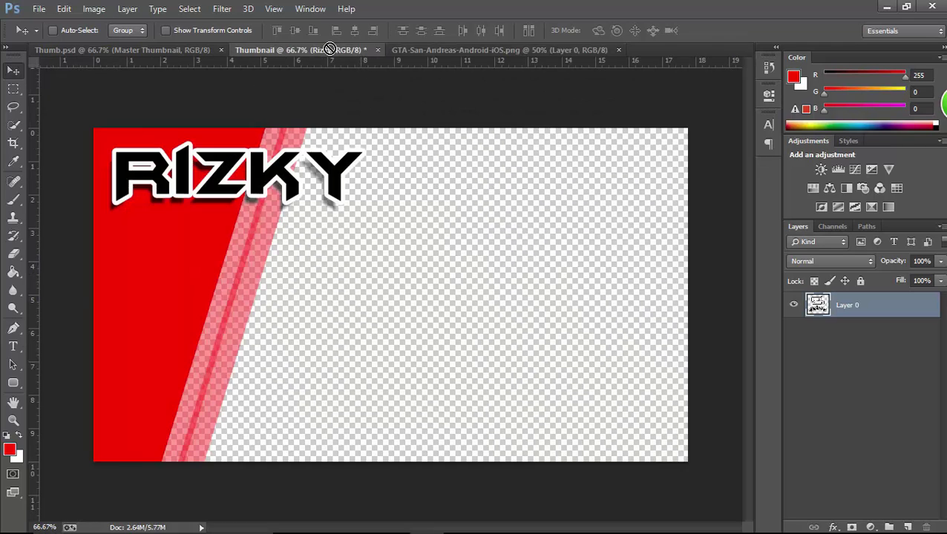
drag(330, 49, 445, 278)
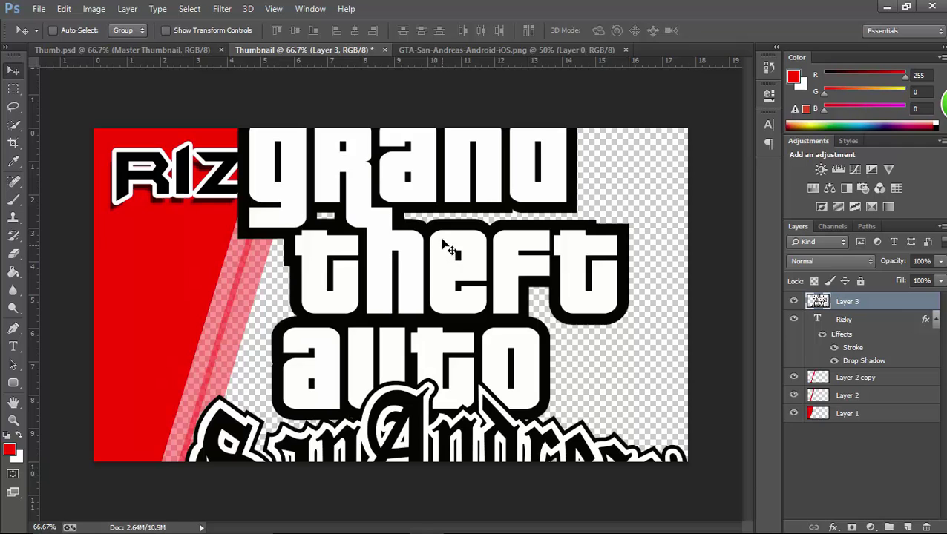
Free-transform the GTA logo to about 22% and commit it at the bottom-right corner
click(64, 9)
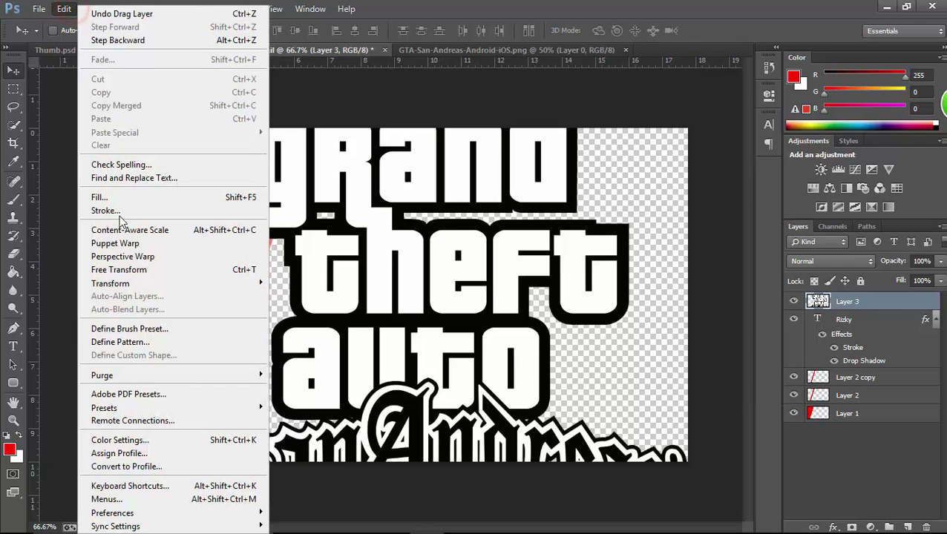
click(184, 269)
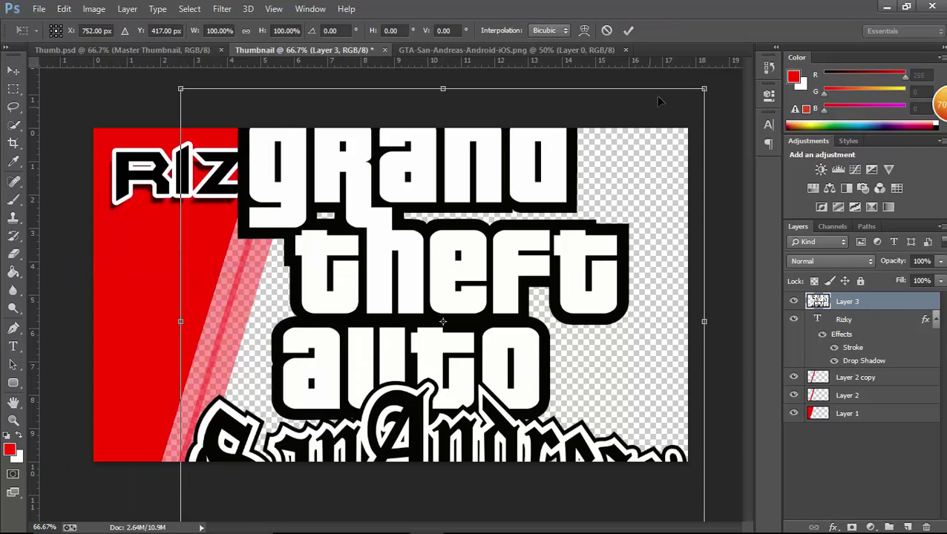
mouse_move(703, 89)
mouse_down()
mouse_move(199, 337)
mouse_move(195, 352)
mouse_up()
mouse_move(186, 413)
mouse_down()
mouse_move(650, 200)
mouse_move(640, 420)
mouse_move(639, 408)
mouse_up()
click(623, 34)
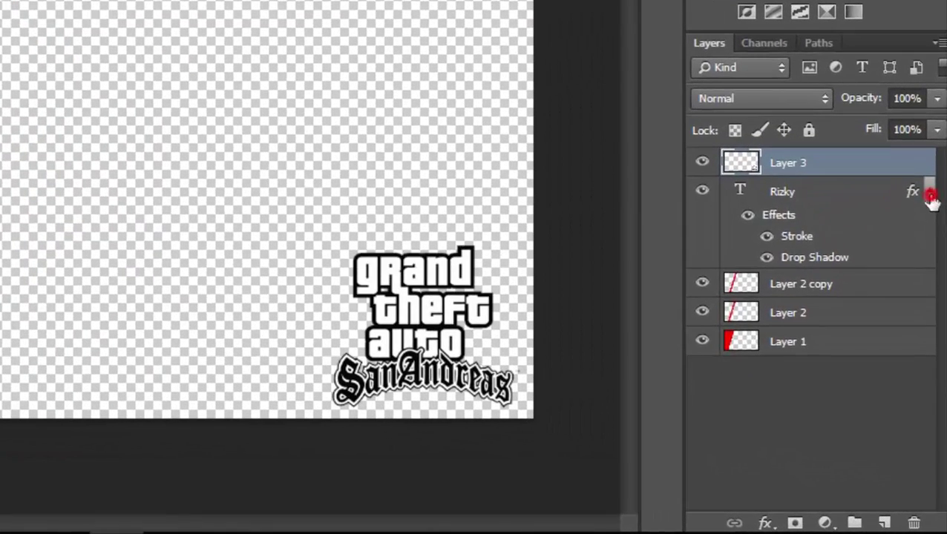
Copy the Rizky layer's stroke and drop shadow style and paste it onto Layer 3
click(935, 319)
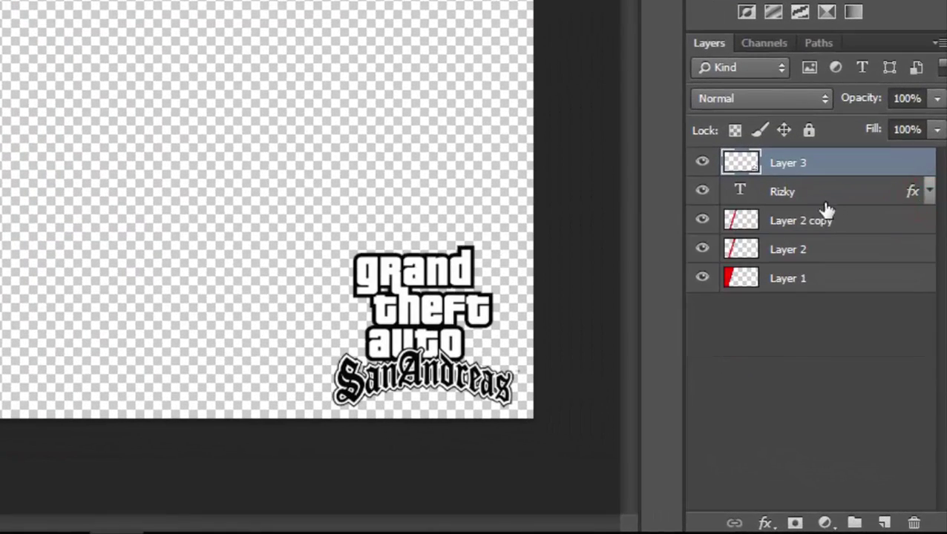
click(822, 200)
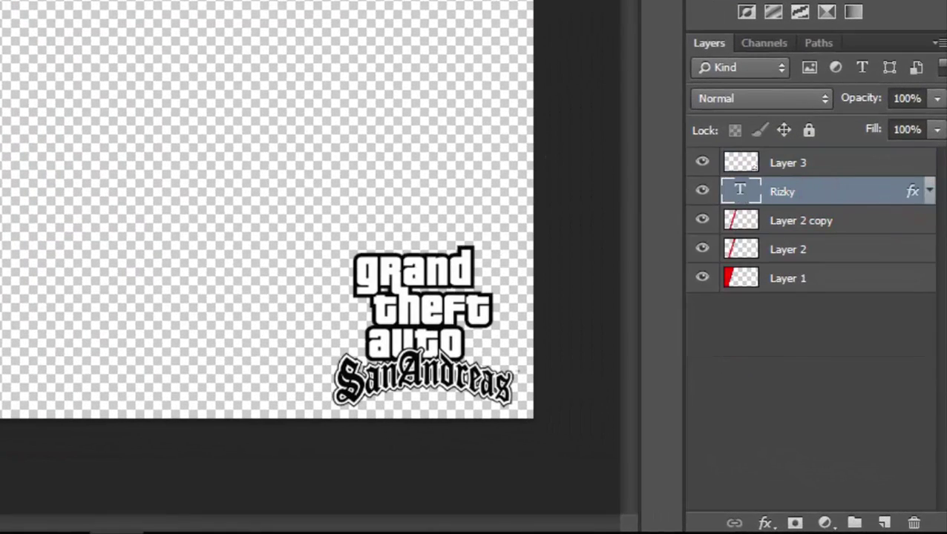
right_click(779, 192)
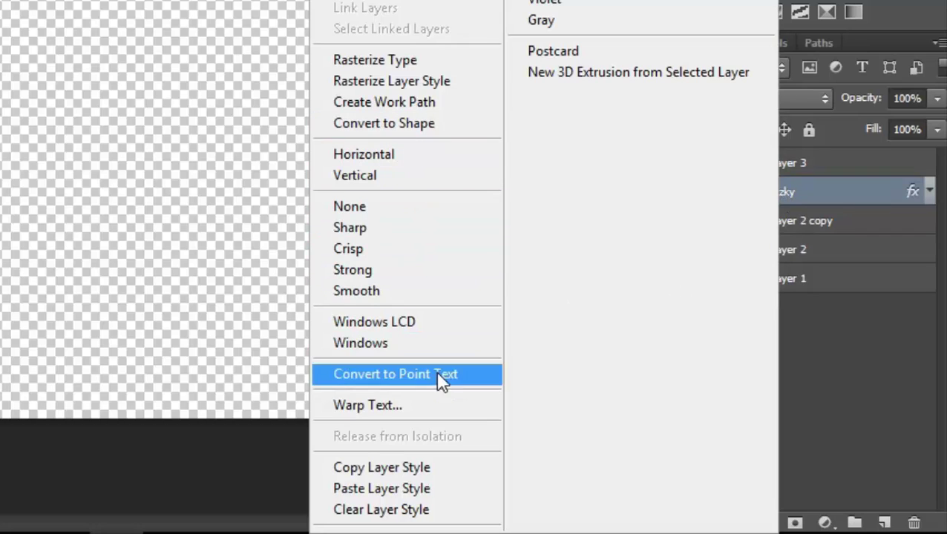
click(442, 474)
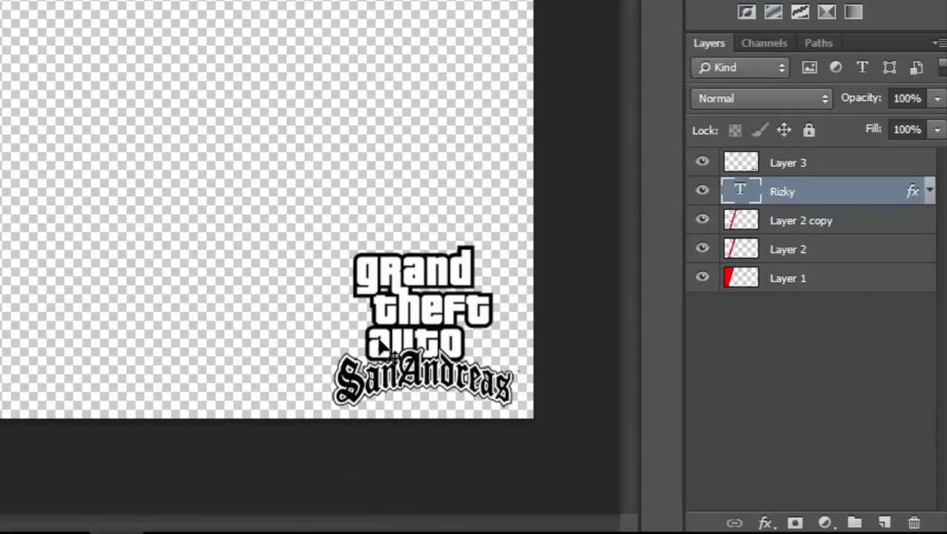
right_click(786, 162)
click(788, 163)
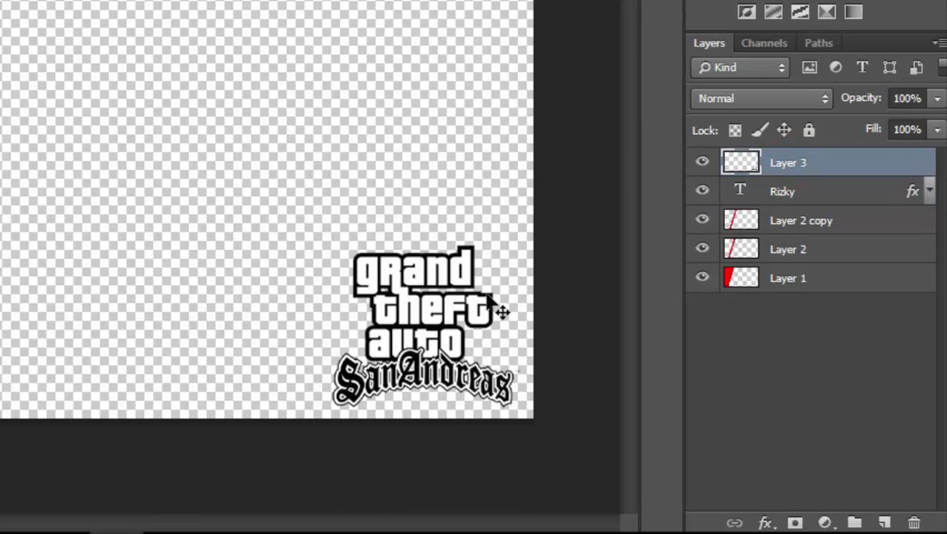
right_click(789, 168)
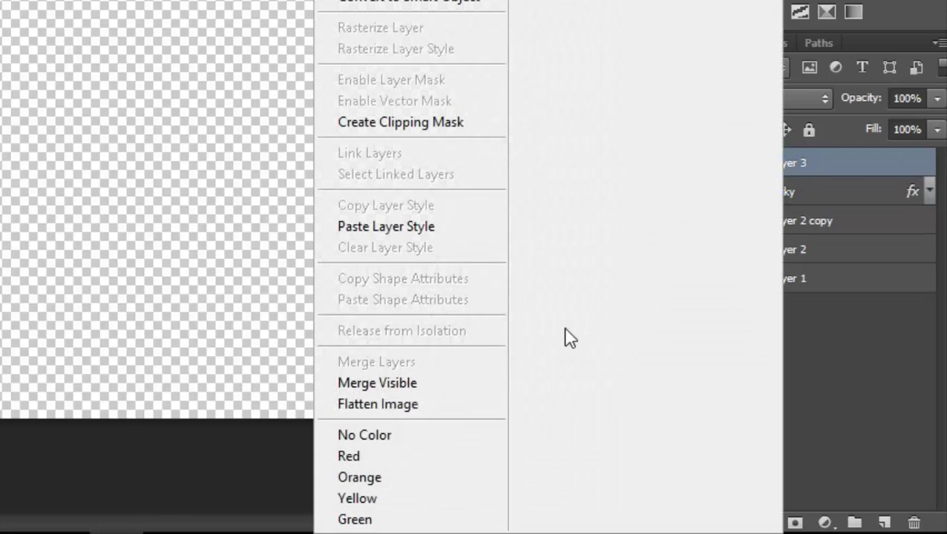
click(416, 226)
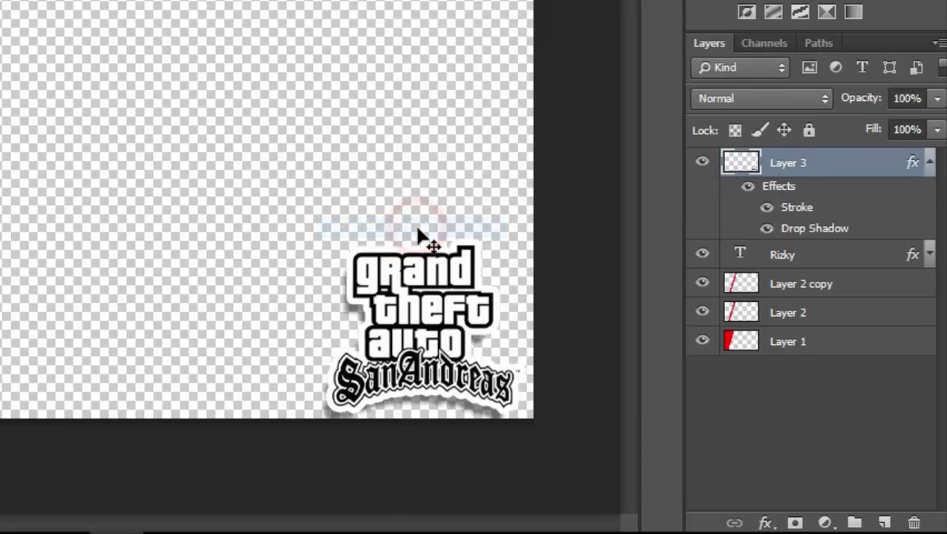
click(577, 298)
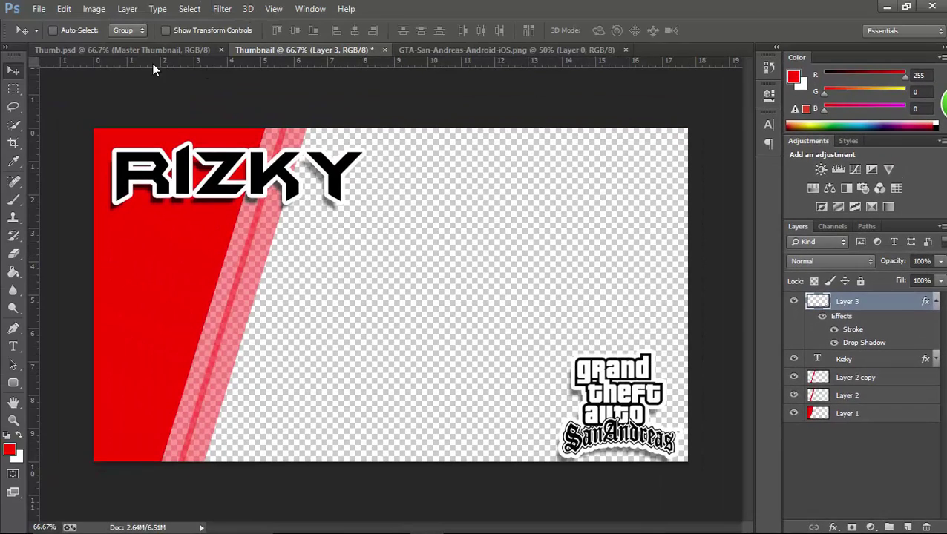
Close the GTA-San-Andreas source image tab after glancing at the reference design
click(153, 50)
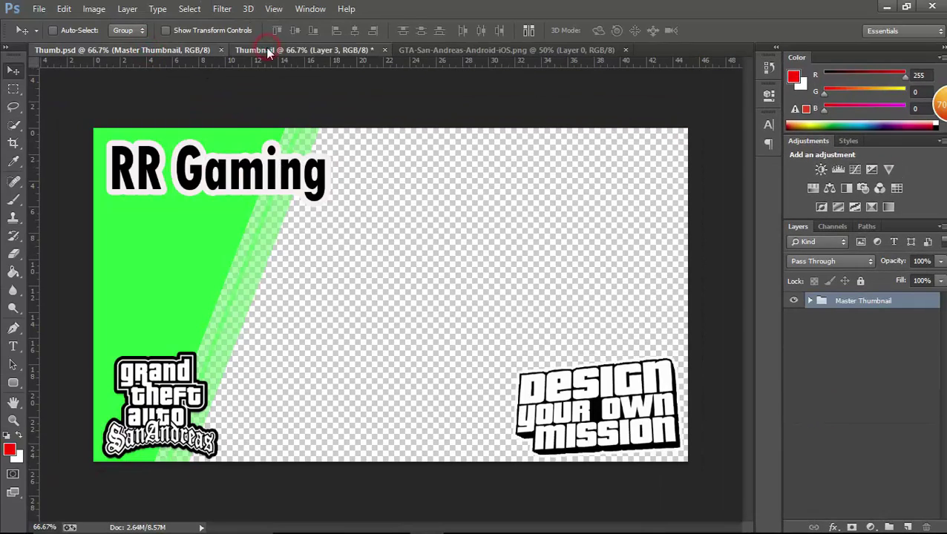
click(266, 50)
click(624, 50)
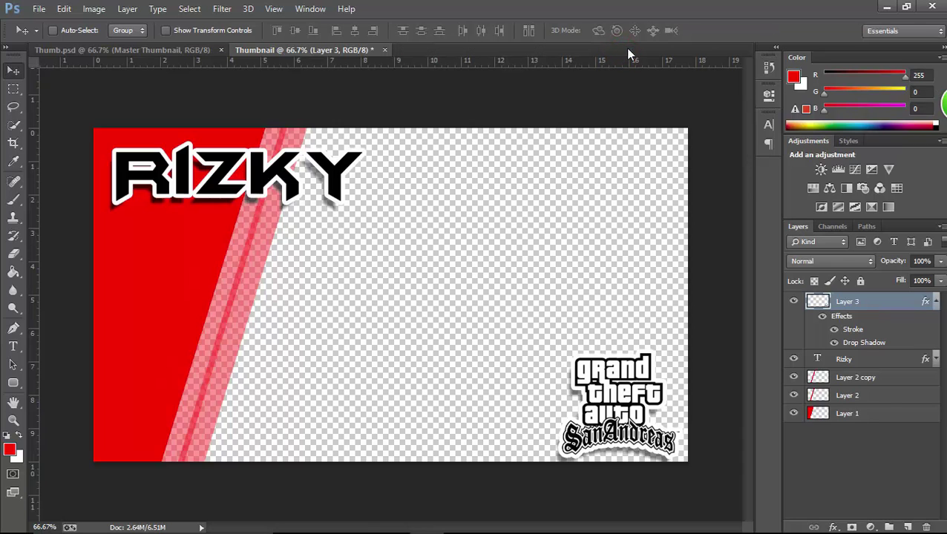
Open dyom 7.png and drag it into the Thumbnail as a new layer
click(39, 9)
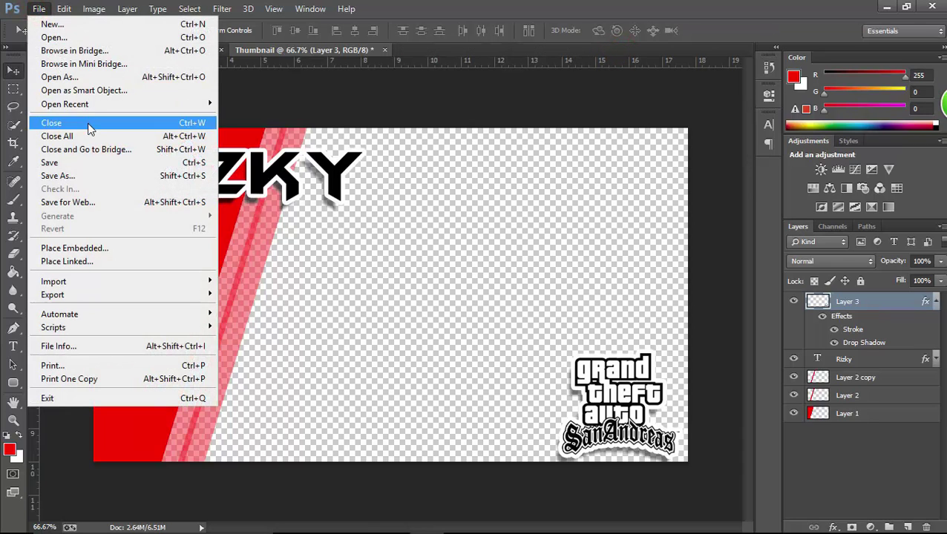
click(92, 37)
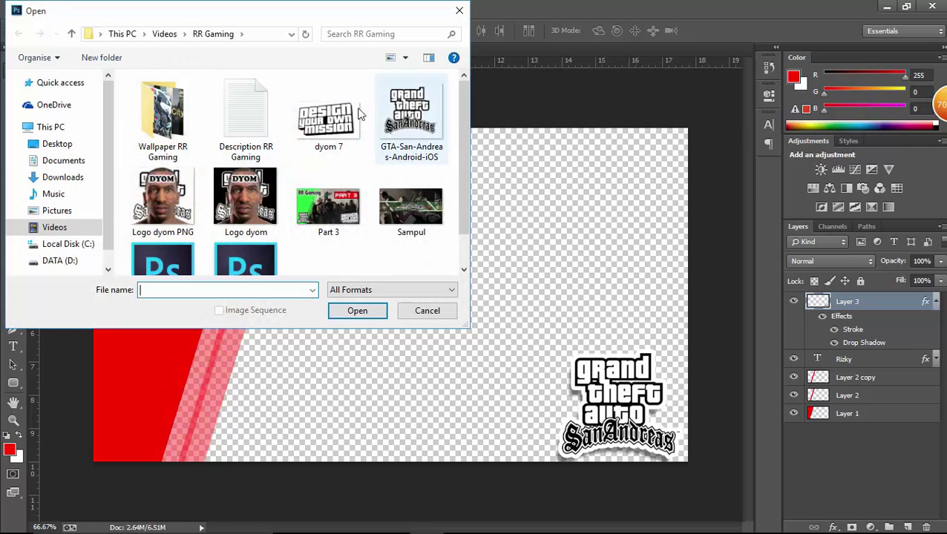
double_click(338, 119)
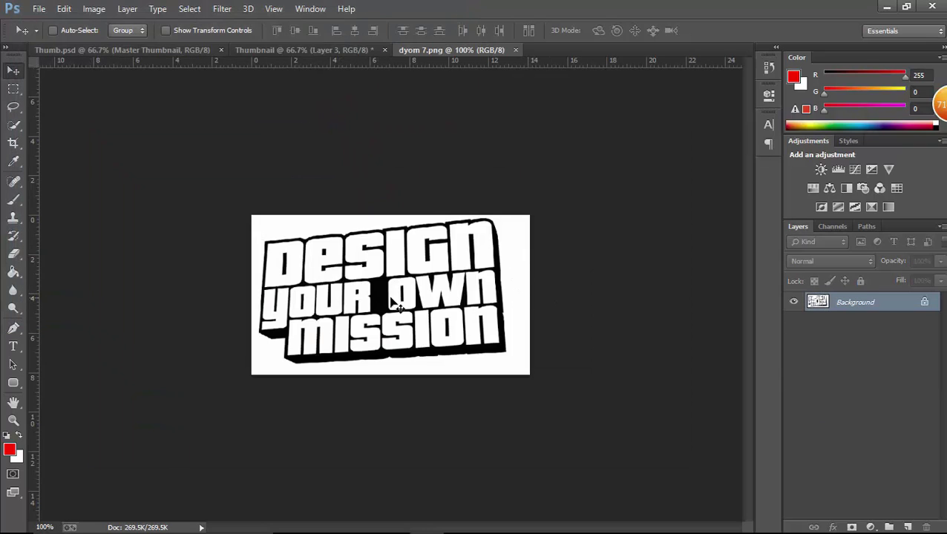
click(412, 315)
drag(416, 319, 339, 134)
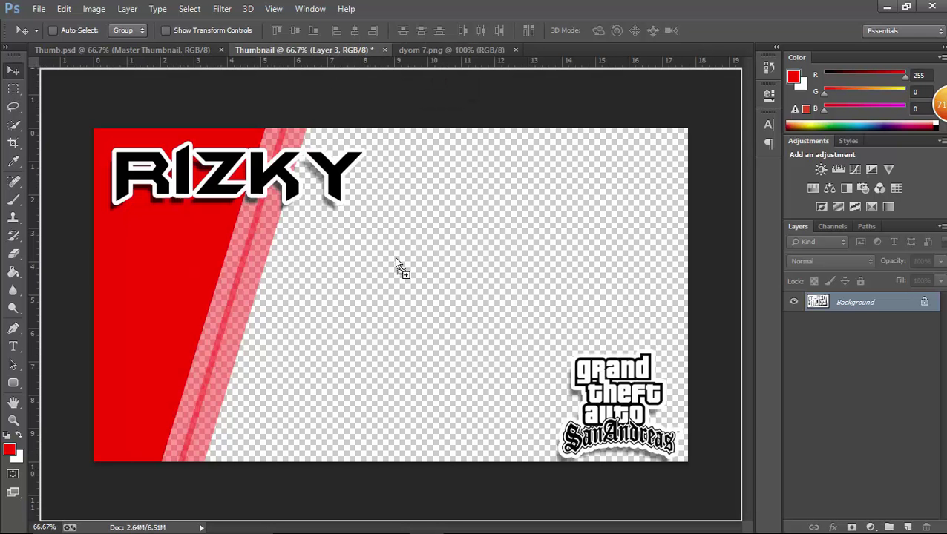
drag(395, 263, 394, 348)
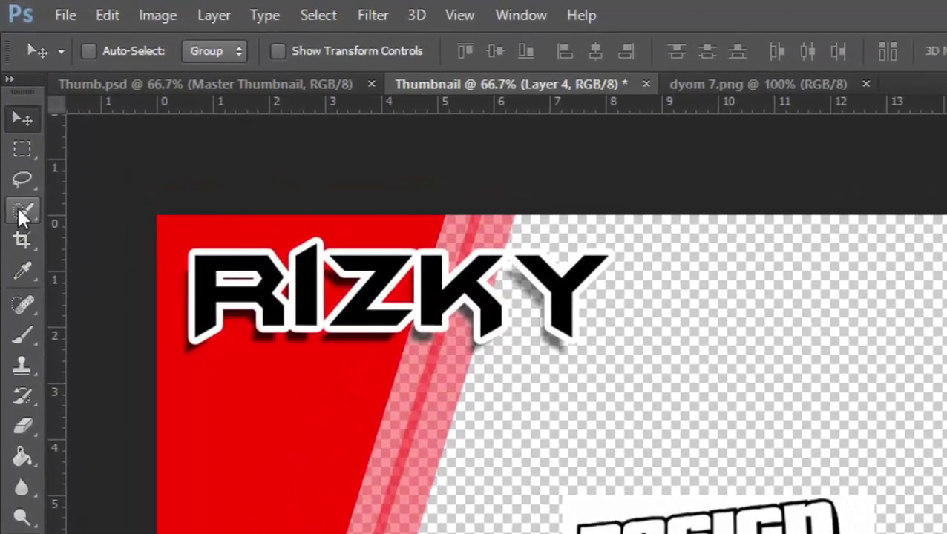
Quick-select the DYOM lettering, delete its white background and deselect
click(20, 211)
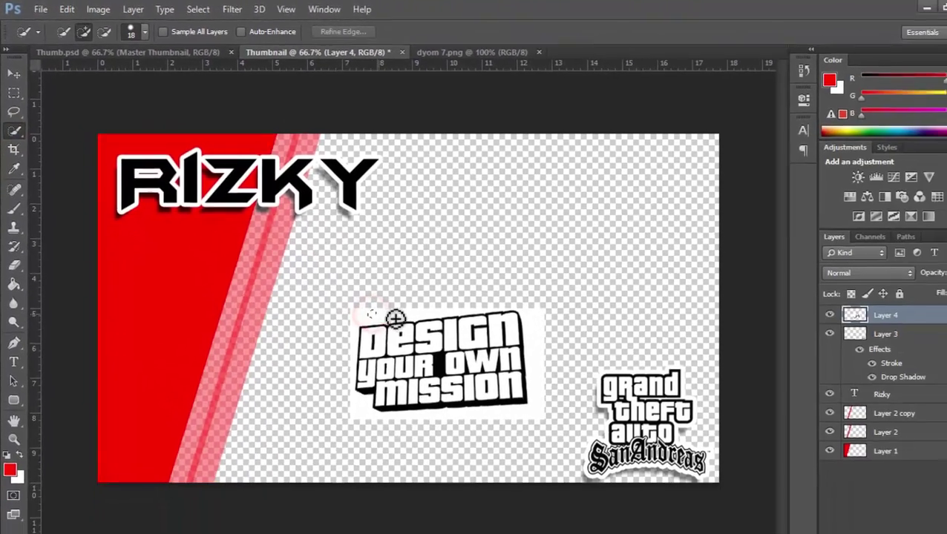
mouse_move(395, 319)
mouse_down()
mouse_move(459, 297)
mouse_move(508, 295)
mouse_move(519, 316)
mouse_move(522, 414)
mouse_move(344, 401)
mouse_move(344, 316)
mouse_move(392, 305)
mouse_up()
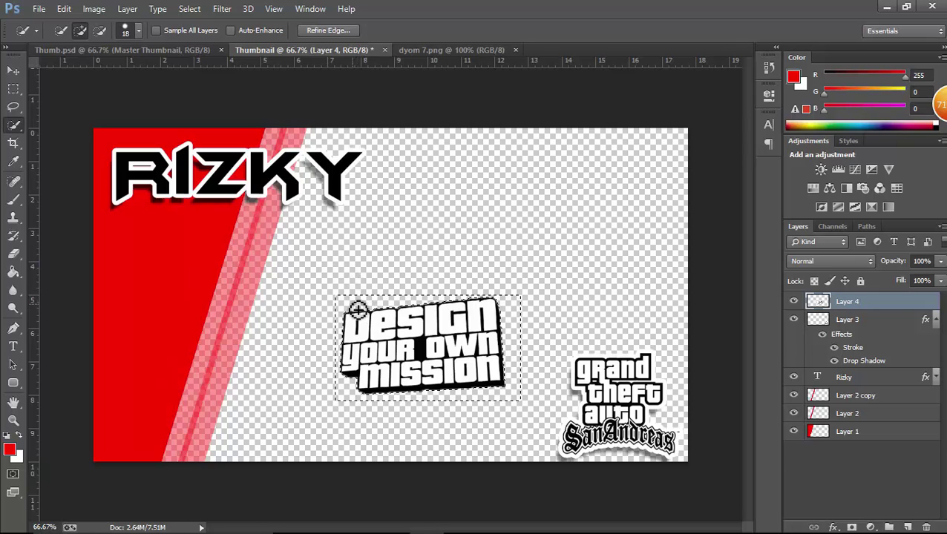
right_click(357, 301)
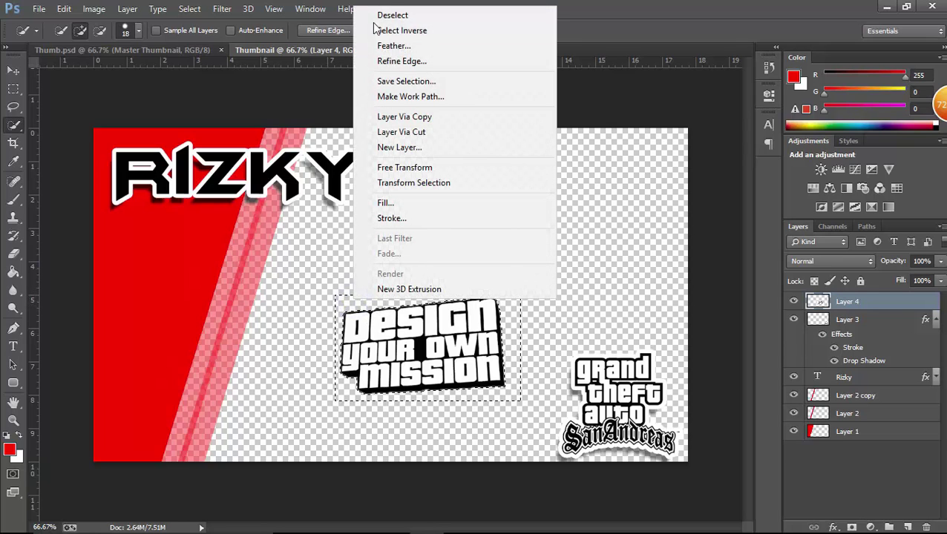
click(399, 16)
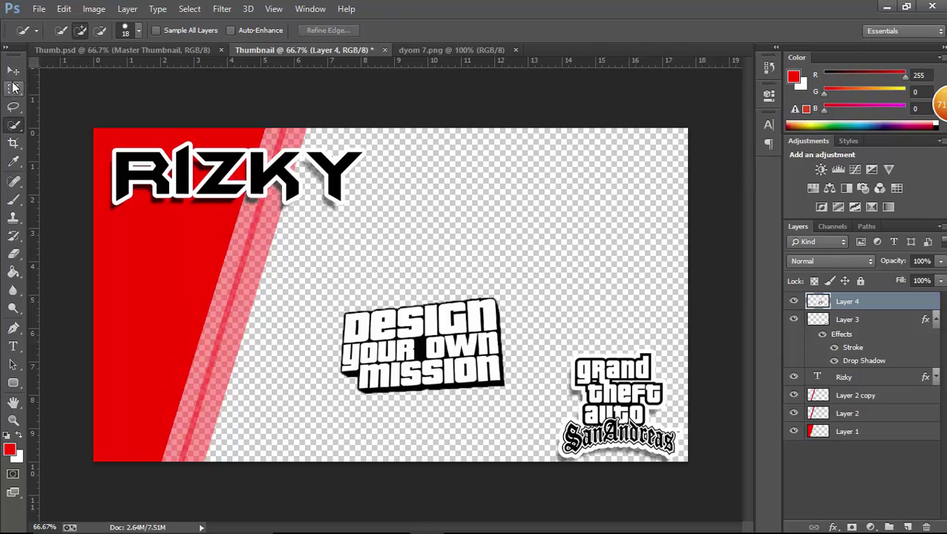
click(13, 70)
Try out several positions for the DYOM logo around the canvas
mouse_move(476, 389)
mouse_down()
mouse_move(576, 168)
mouse_move(561, 180)
mouse_up()
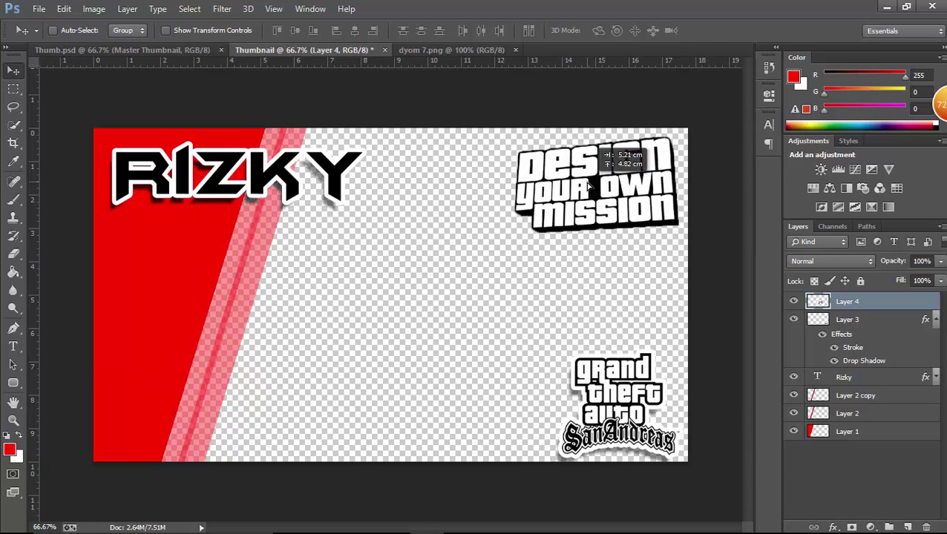
mouse_move(561, 180)
mouse_down()
mouse_move(106, 399)
mouse_move(188, 400)
mouse_up()
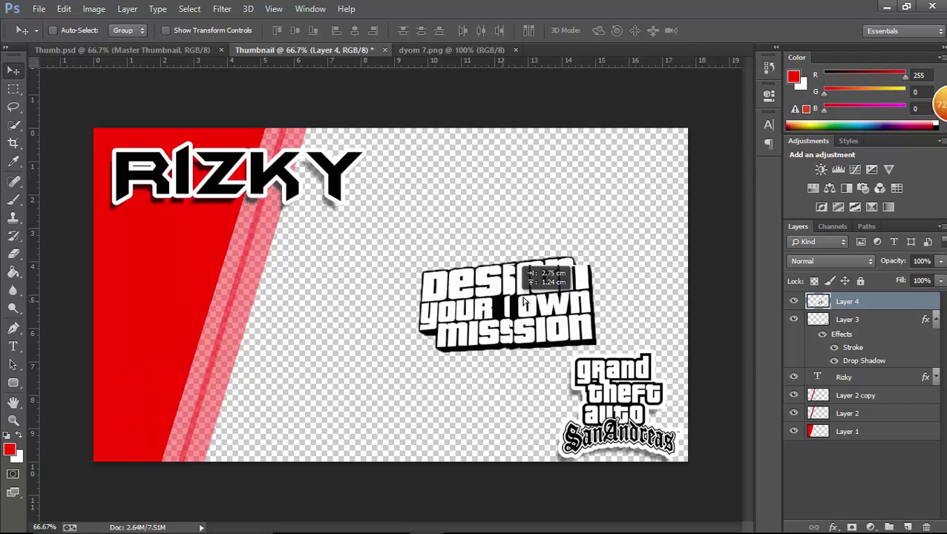
drag(187, 401, 527, 297)
Put the GTA logo (Layer 3) bottom-left and the DYOM logo (Layer 4) bottom-right
click(873, 317)
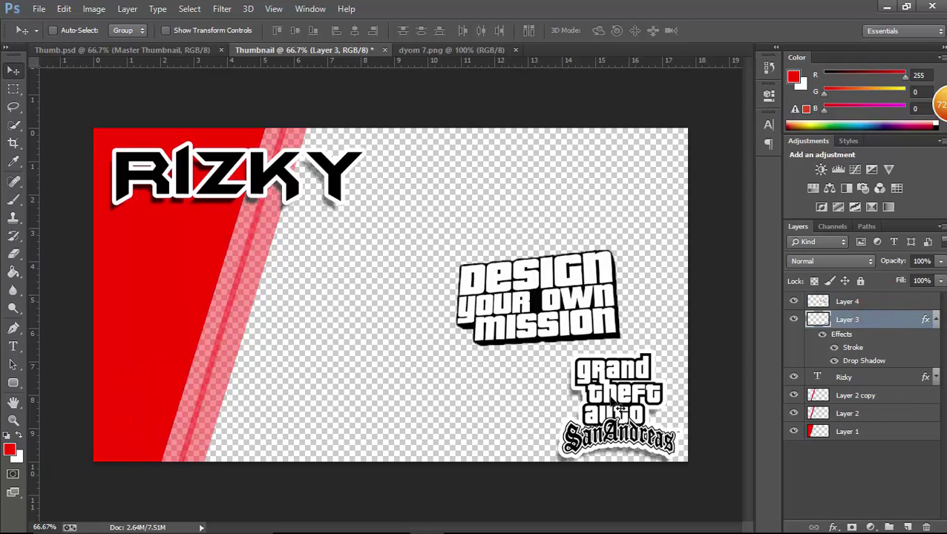
mouse_move(621, 400)
mouse_down()
mouse_move(166, 401)
mouse_move(200, 376)
mouse_up()
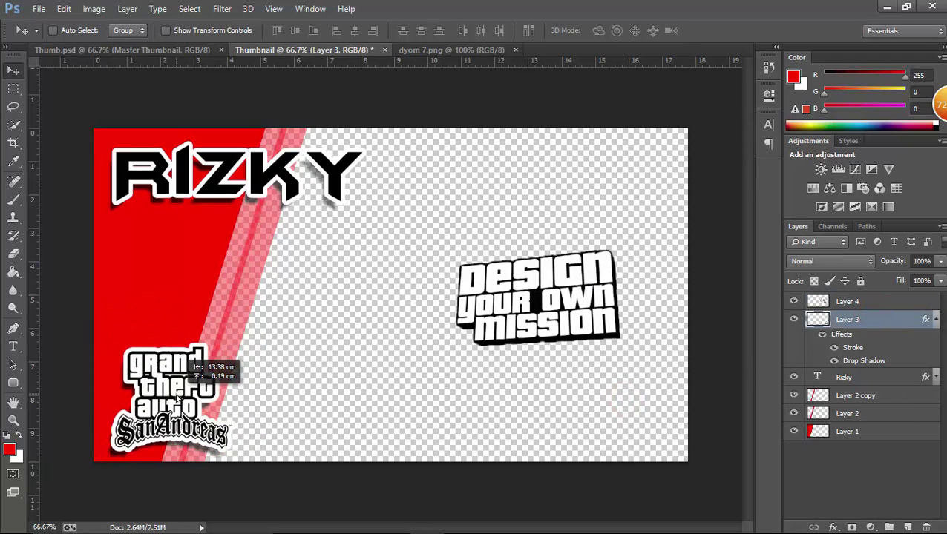
click(865, 300)
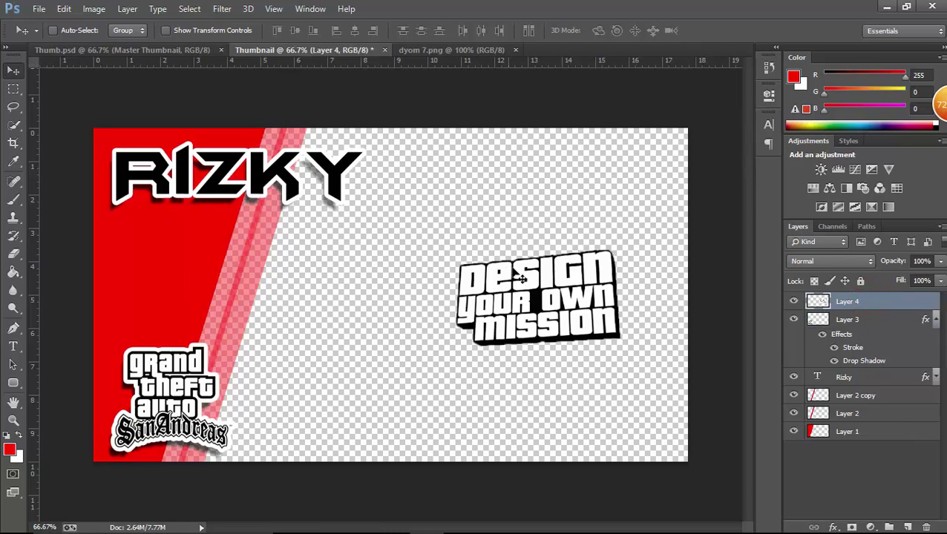
drag(520, 277, 580, 387)
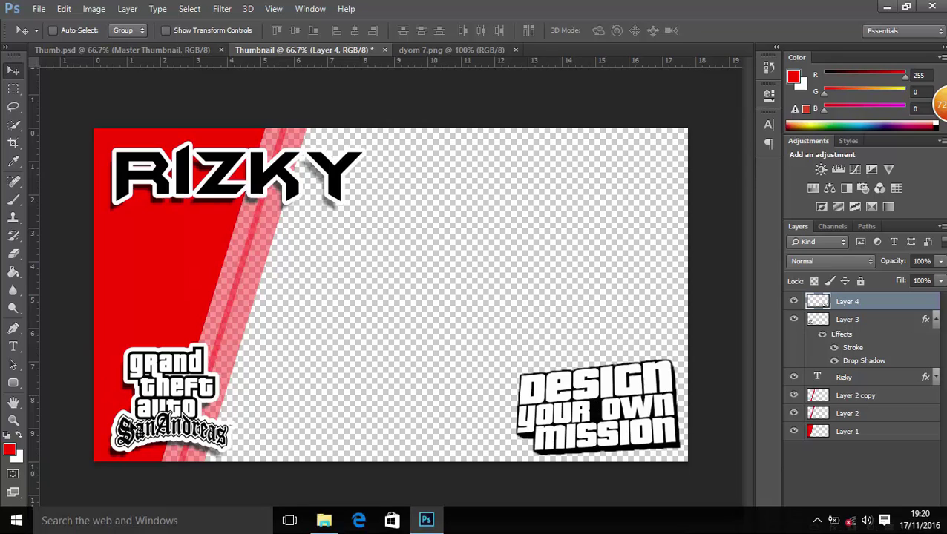
Paste the white stroke and drop shadow style onto Layer 4, collapsing Layer 4 and 3 effect lists
right_click(867, 303)
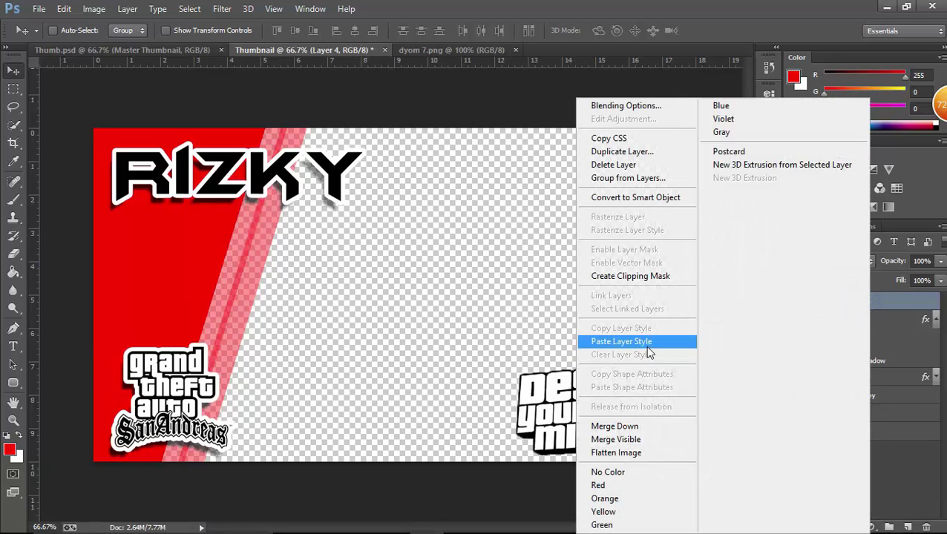
click(643, 342)
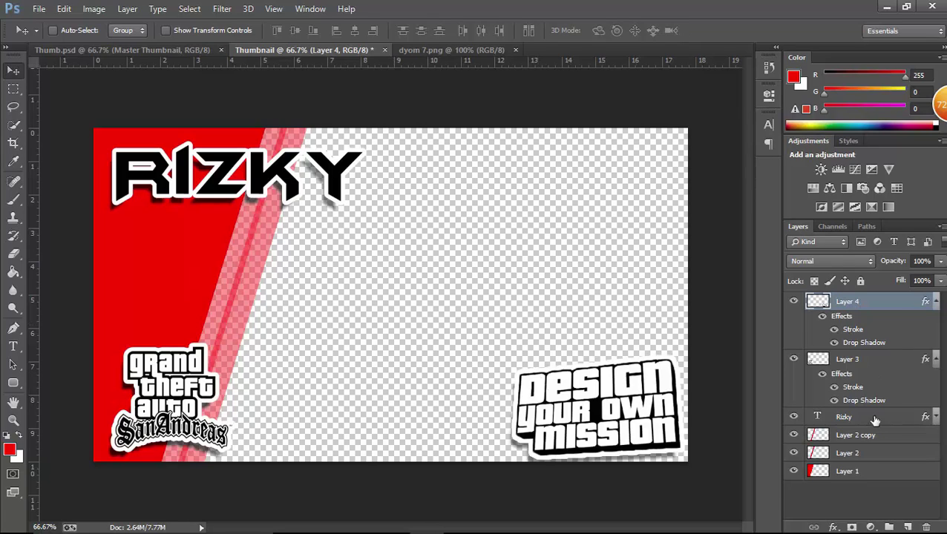
click(936, 301)
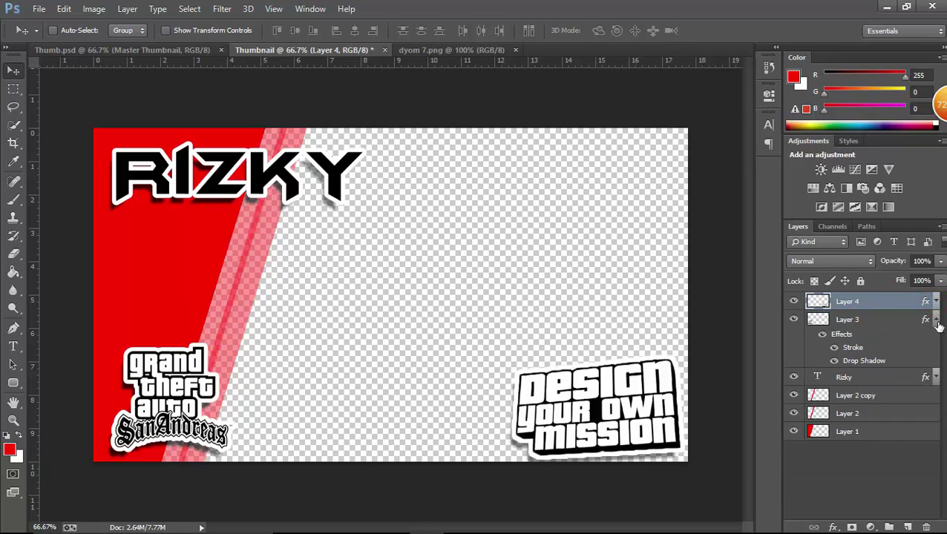
click(935, 319)
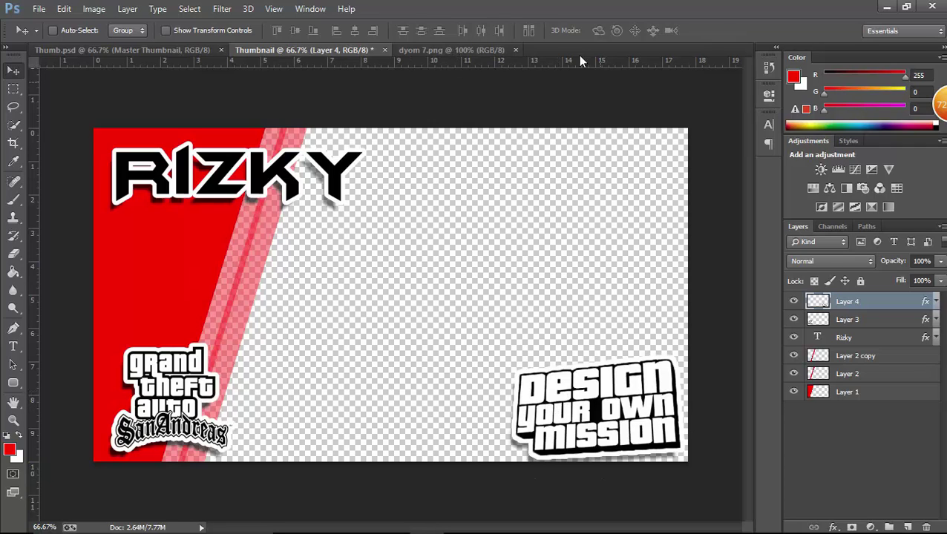
Close dyom 7.png and browse into the Wallpaper RR Gaming folder to open a file
click(483, 50)
click(516, 50)
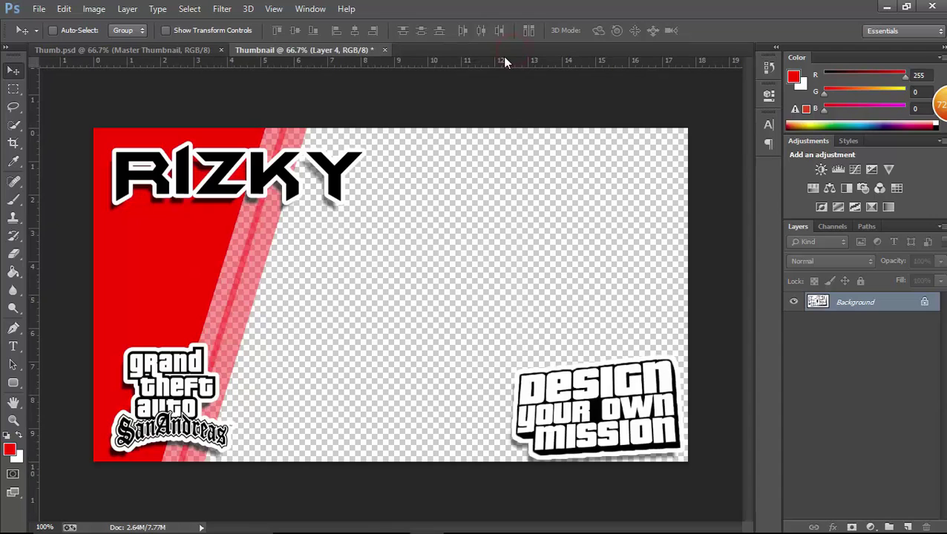
click(39, 9)
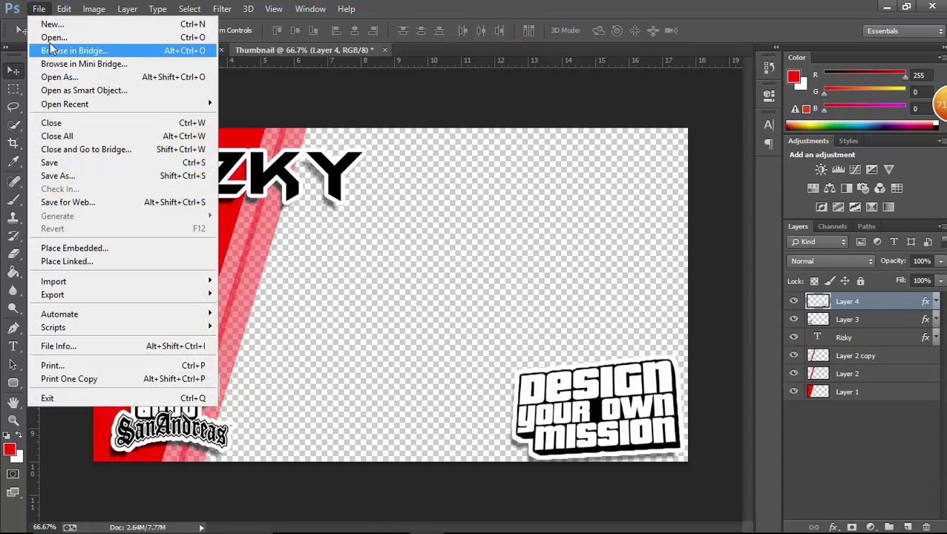
click(54, 37)
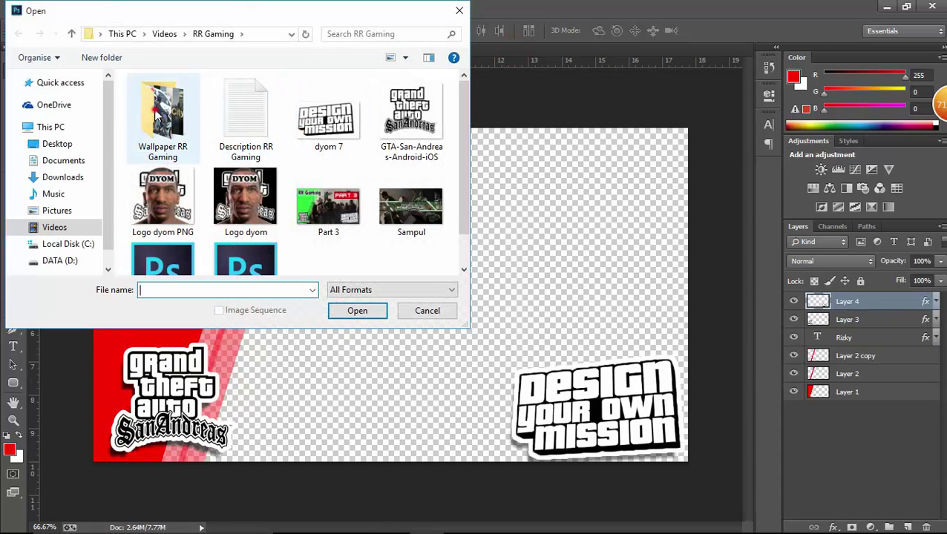
double_click(163, 111)
Find and open the Menara Eifell.jpg photo of the Eiffel Tower
scroll(362, 193, down, 3)
scroll(361, 192, down, 4)
scroll(362, 192, down, 4)
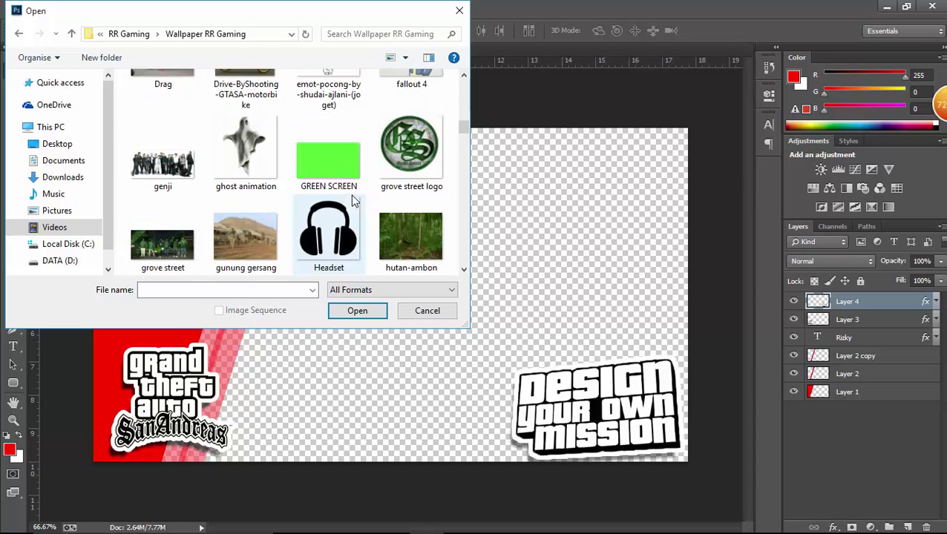
scroll(356, 192, down, 4)
scroll(353, 193, down, 4)
scroll(355, 194, down, 4)
scroll(354, 194, down, 3)
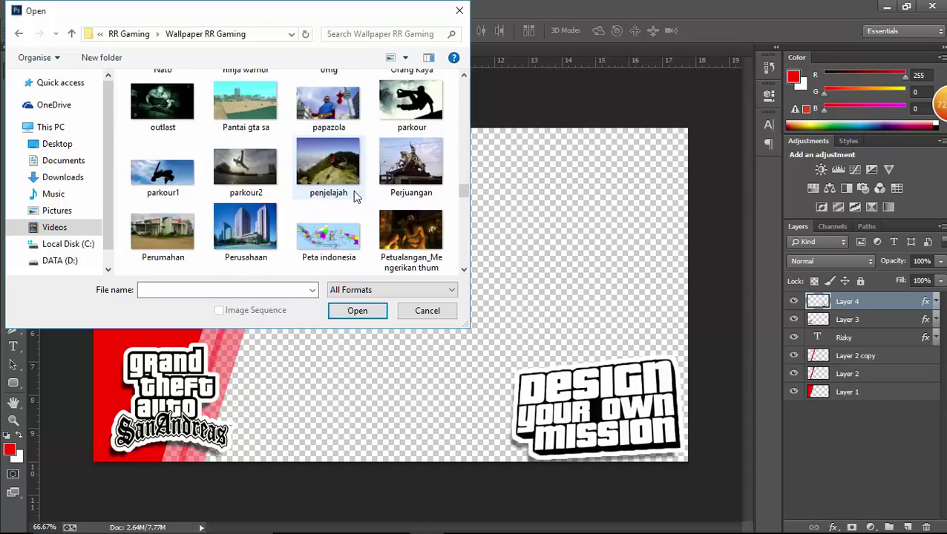
scroll(355, 194, down, 5)
scroll(355, 194, up, 8)
scroll(356, 194, up, 2)
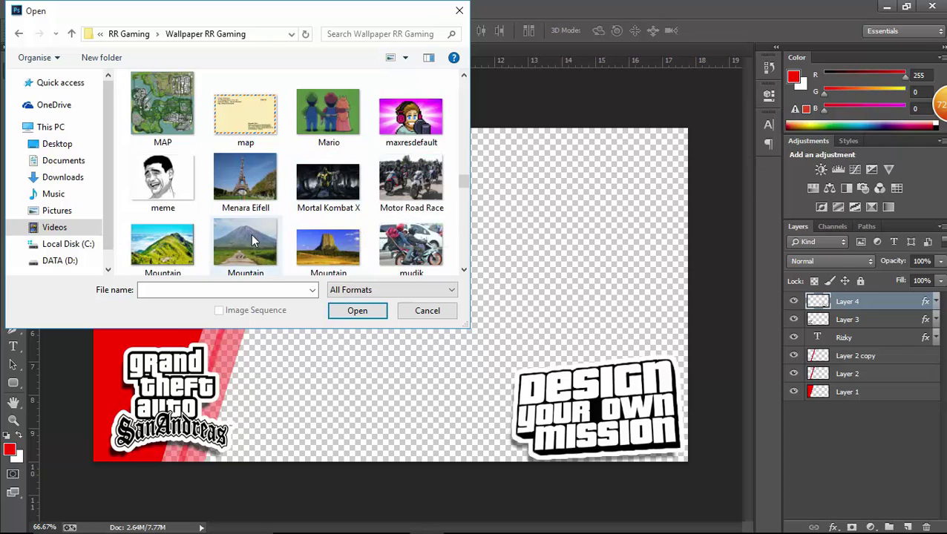
double_click(245, 182)
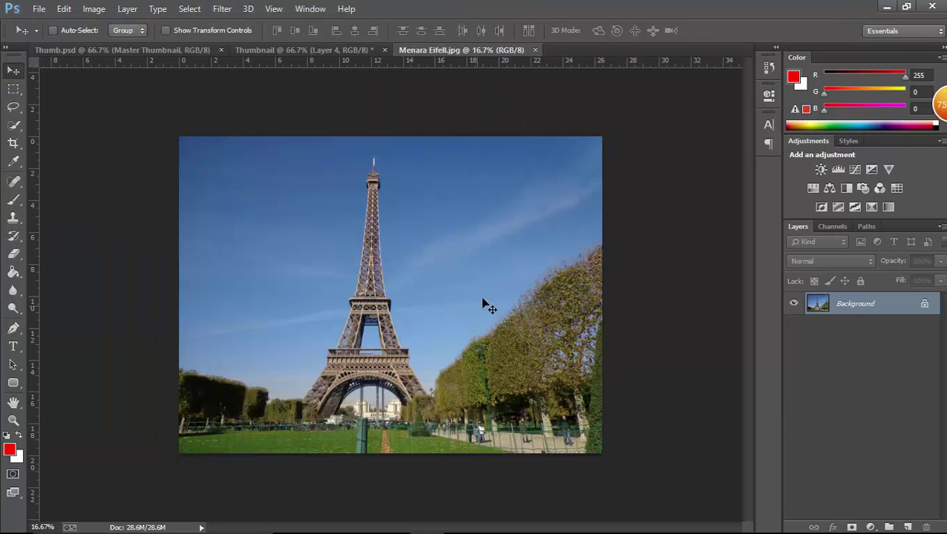
Drag the Eiffel Tower photo onto the Thumbnail canvas as new Layer 5
drag(482, 323, 319, 58)
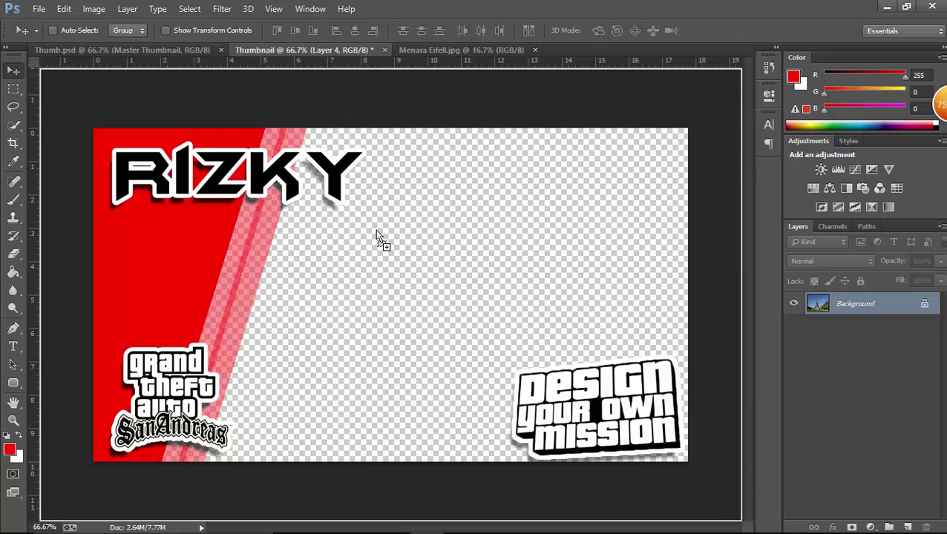
mouse_move(318, 58)
mouse_down()
mouse_move(393, 300)
mouse_move(377, 270)
mouse_up()
right_click(389, 251)
click(315, 244)
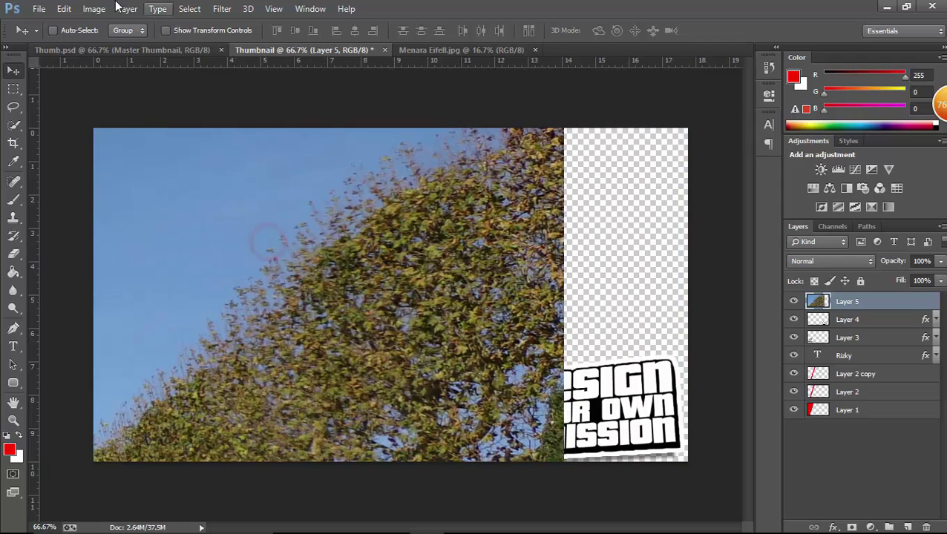
click(72, 13)
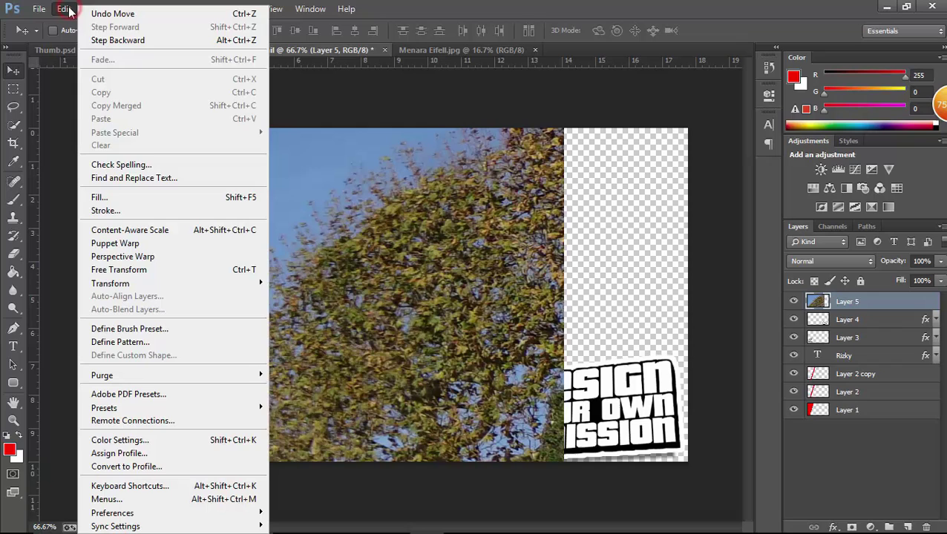
Free-transform the Eiffel Tower photo, roughly scaling and moving it across the canvas
click(147, 270)
mouse_move(466, 178)
mouse_down()
mouse_move(481, 490)
mouse_move(527, 292)
mouse_up()
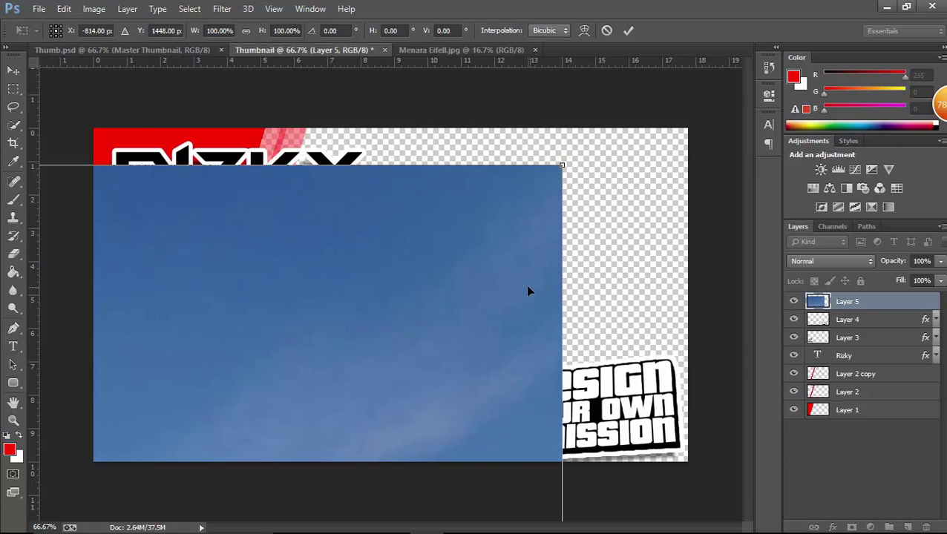
mouse_move(555, 169)
mouse_down()
mouse_move(85, 477)
mouse_move(645, 195)
mouse_move(615, 199)
mouse_move(672, 185)
mouse_move(667, 175)
mouse_move(241, 398)
mouse_up()
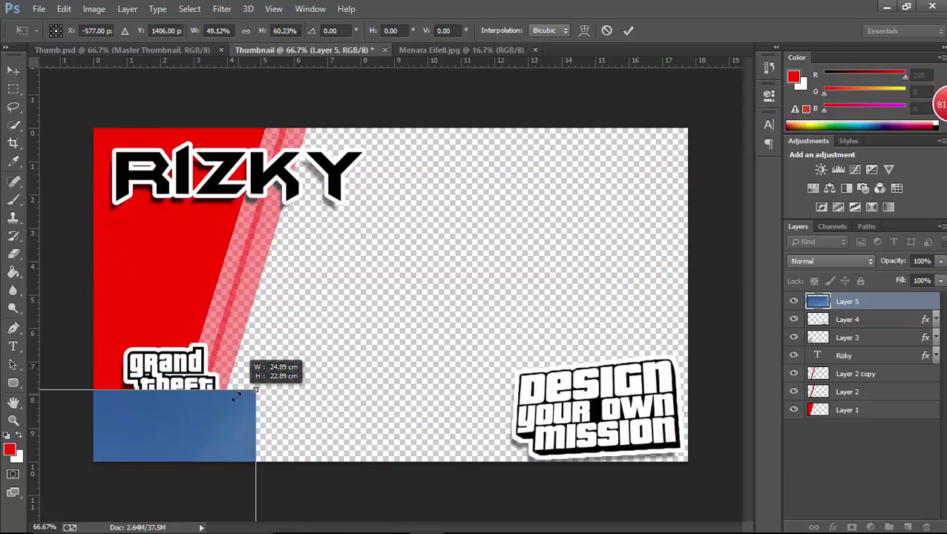
mouse_move(141, 444)
mouse_down()
mouse_move(645, 226)
mouse_move(587, 197)
mouse_up()
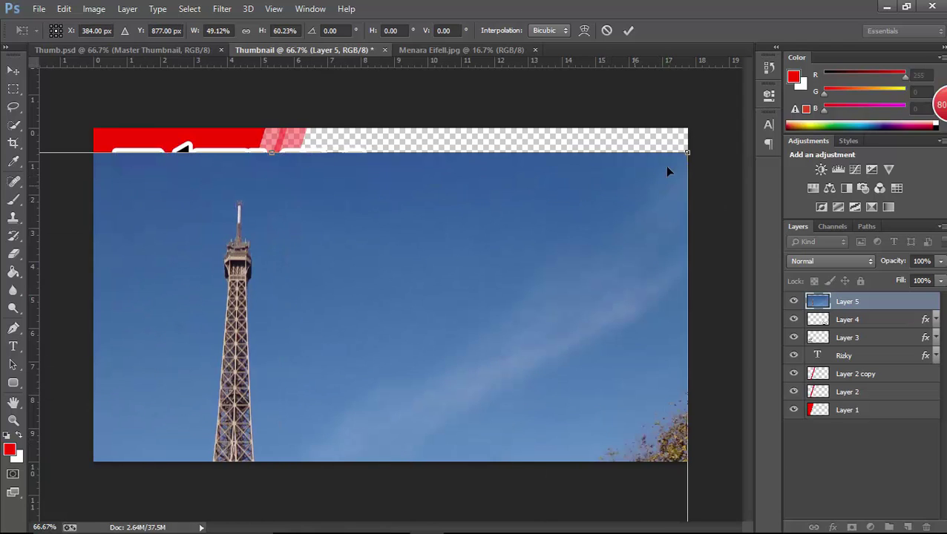
mouse_move(686, 151)
mouse_down()
mouse_move(644, 156)
mouse_move(202, 374)
mouse_move(164, 408)
mouse_up()
mouse_move(371, 397)
mouse_down()
mouse_move(657, 102)
mouse_move(688, 129)
mouse_up()
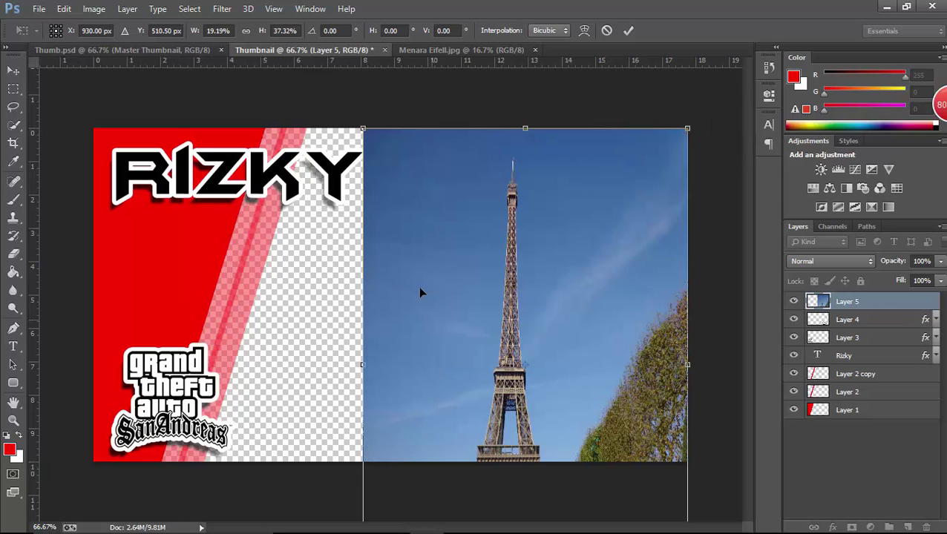
drag(364, 129, 408, 348)
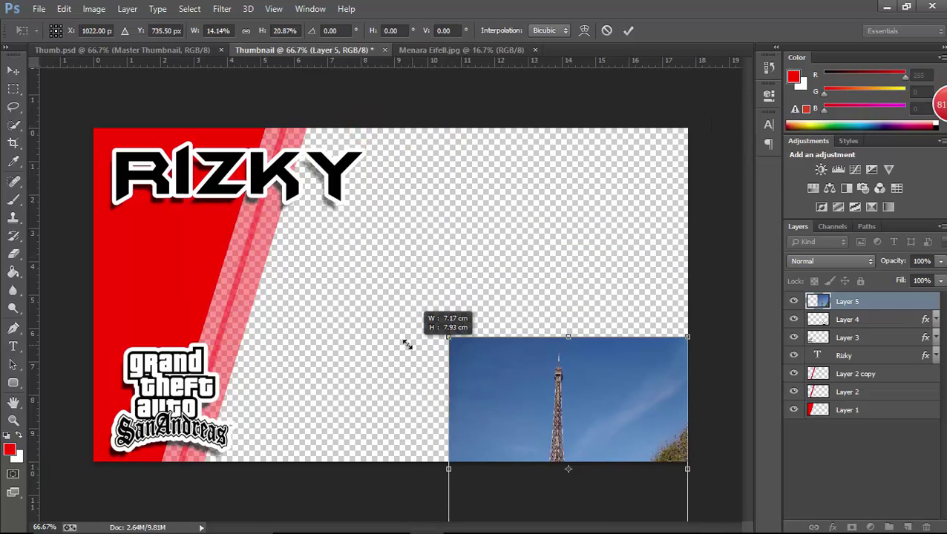
mouse_move(558, 477)
mouse_down()
mouse_move(552, 268)
mouse_move(572, 260)
mouse_up()
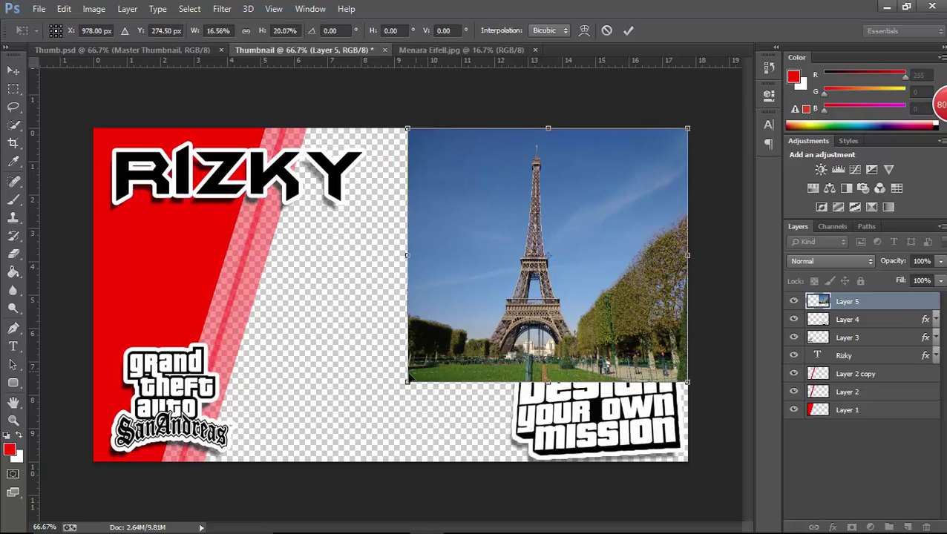
Fine-tune the photo's size (about 33.55% by 31.73%) so it meets the red strip
drag(410, 383, 154, 526)
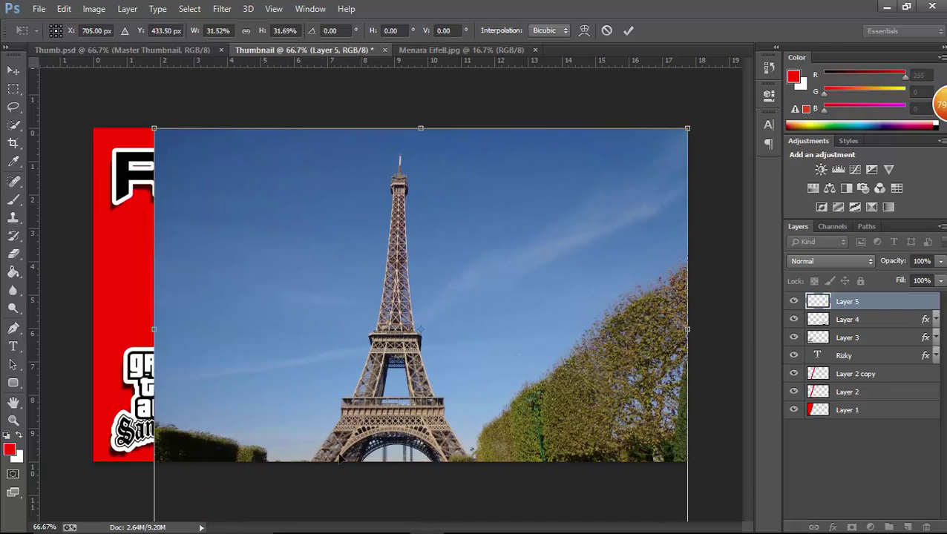
mouse_move(690, 129)
mouse_down()
mouse_move(733, 109)
mouse_move(729, 94)
mouse_move(711, 95)
mouse_up()
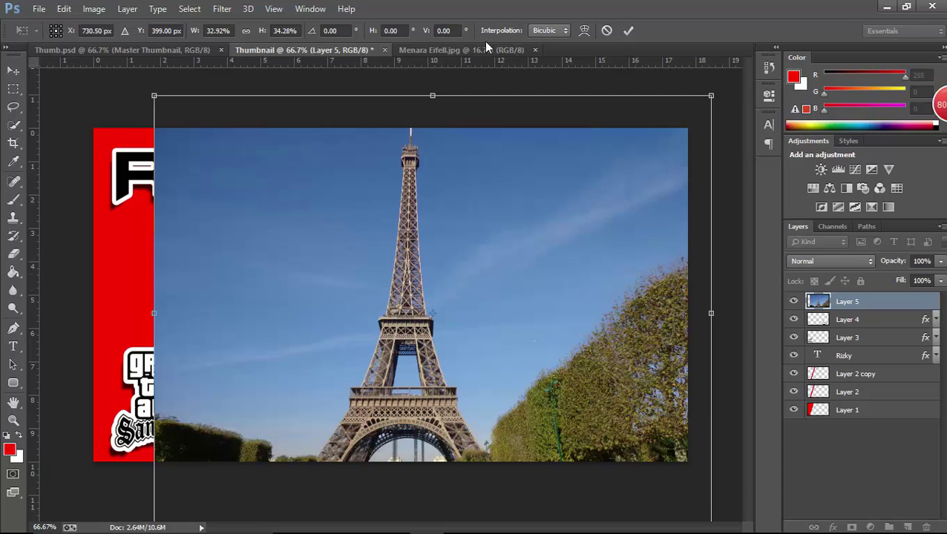
drag(438, 94, 432, 127)
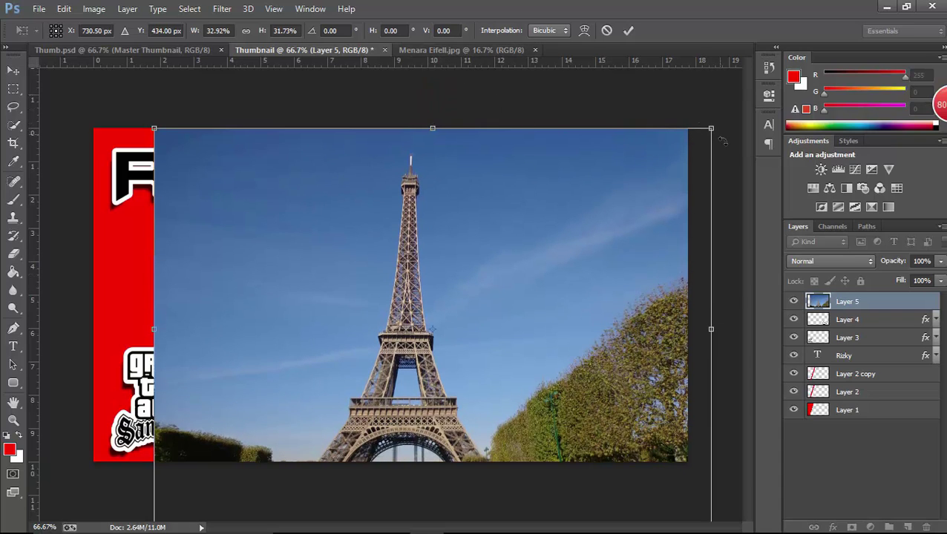
drag(711, 129, 687, 129)
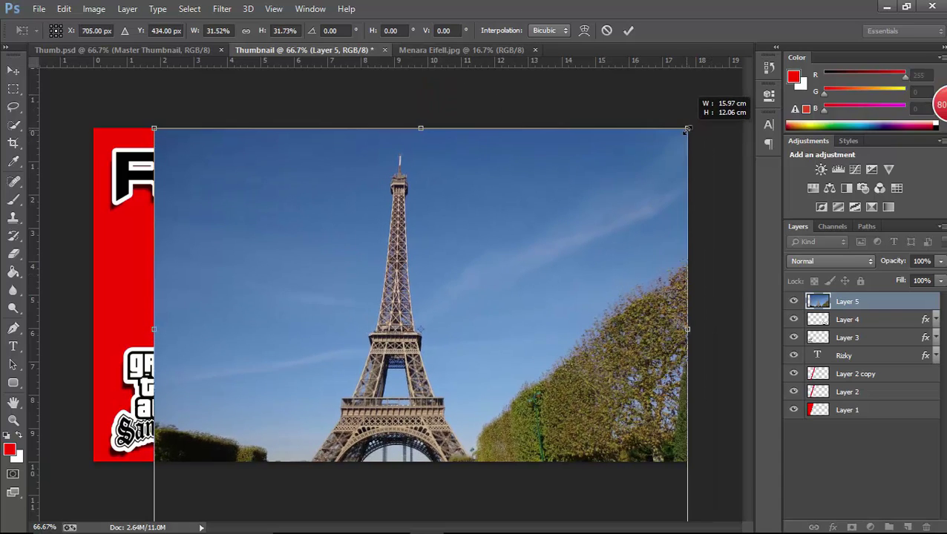
drag(408, 312, 438, 282)
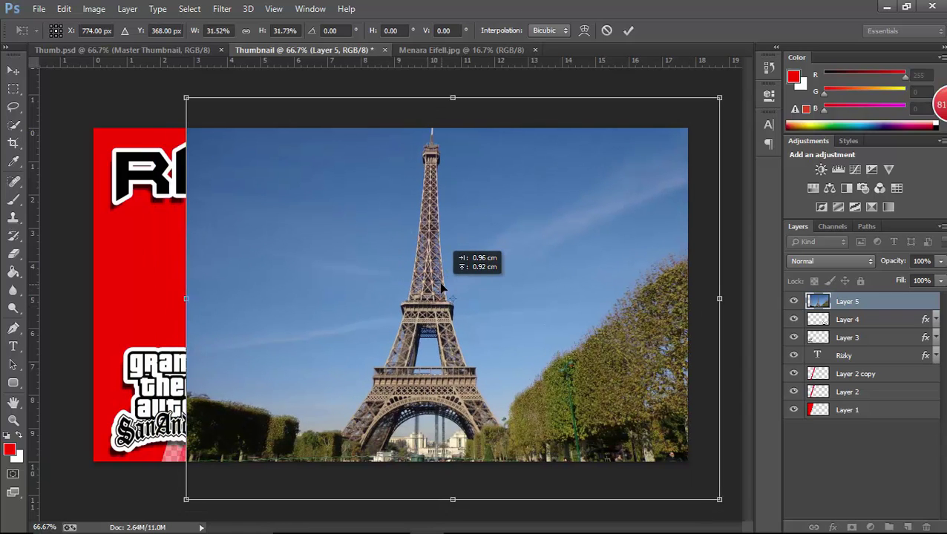
drag(185, 299, 154, 298)
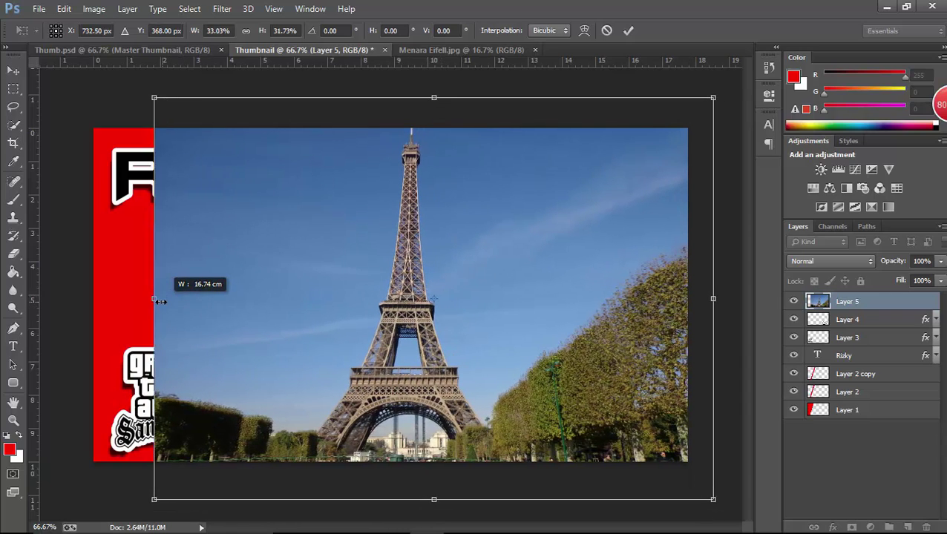
drag(332, 298, 341, 296)
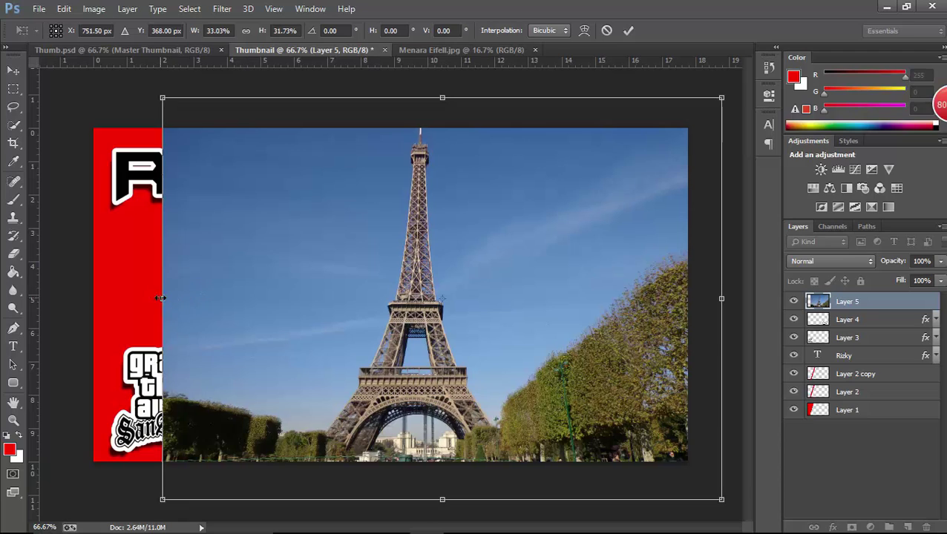
drag(157, 299, 154, 298)
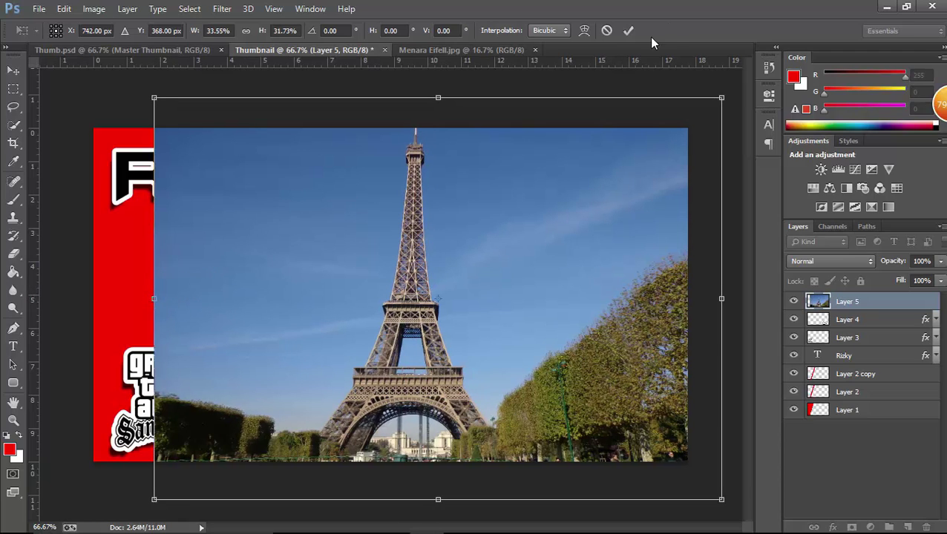
Commit the transform and move Layer 5 to the bottom of the Layers panel
click(627, 30)
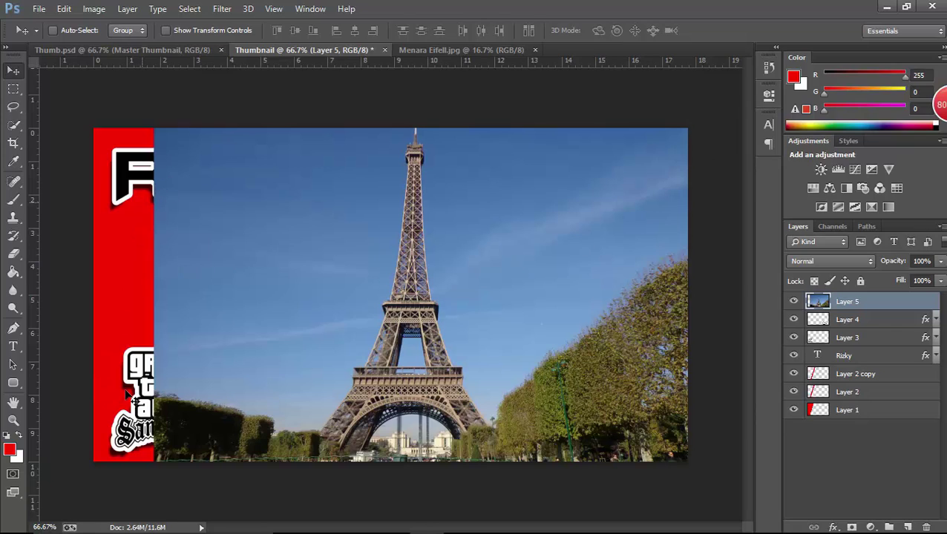
click(861, 301)
drag(861, 302, 864, 430)
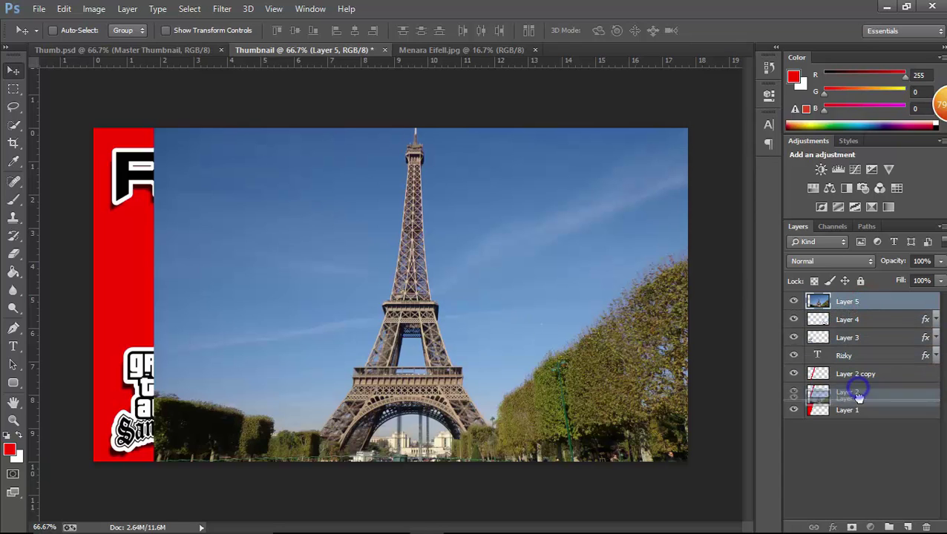
right_click(864, 430)
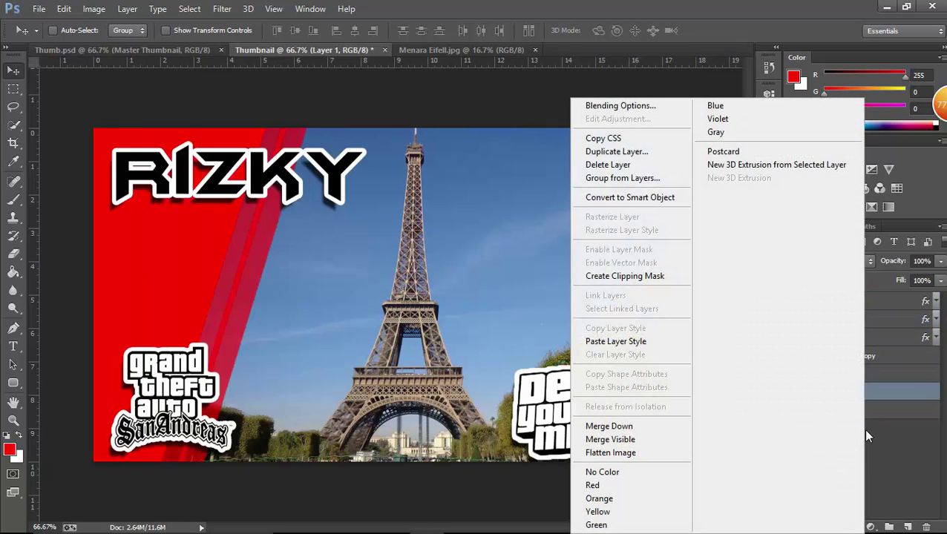
click(920, 453)
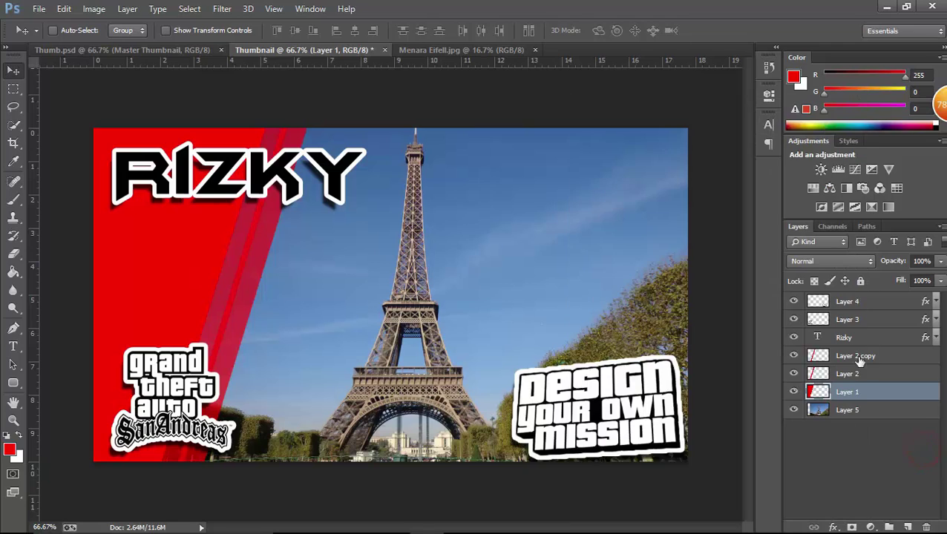
click(851, 425)
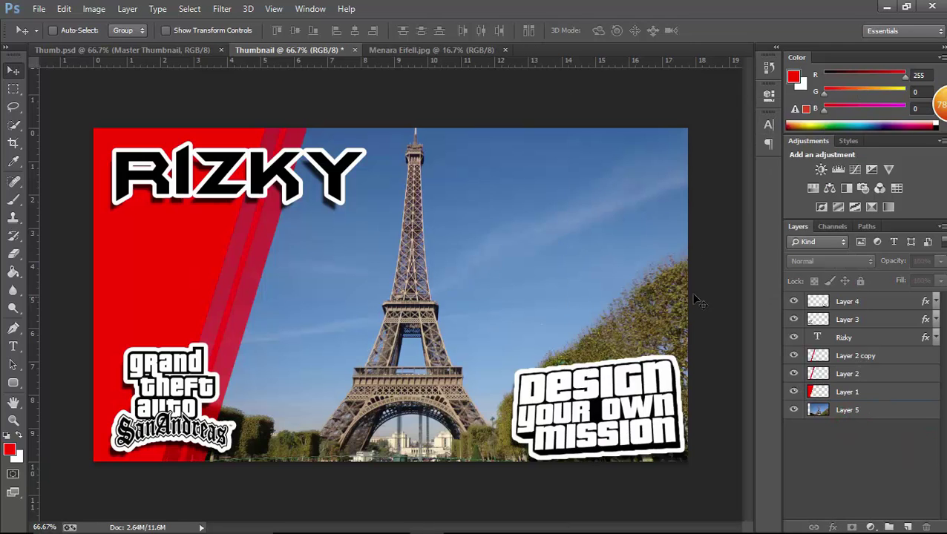